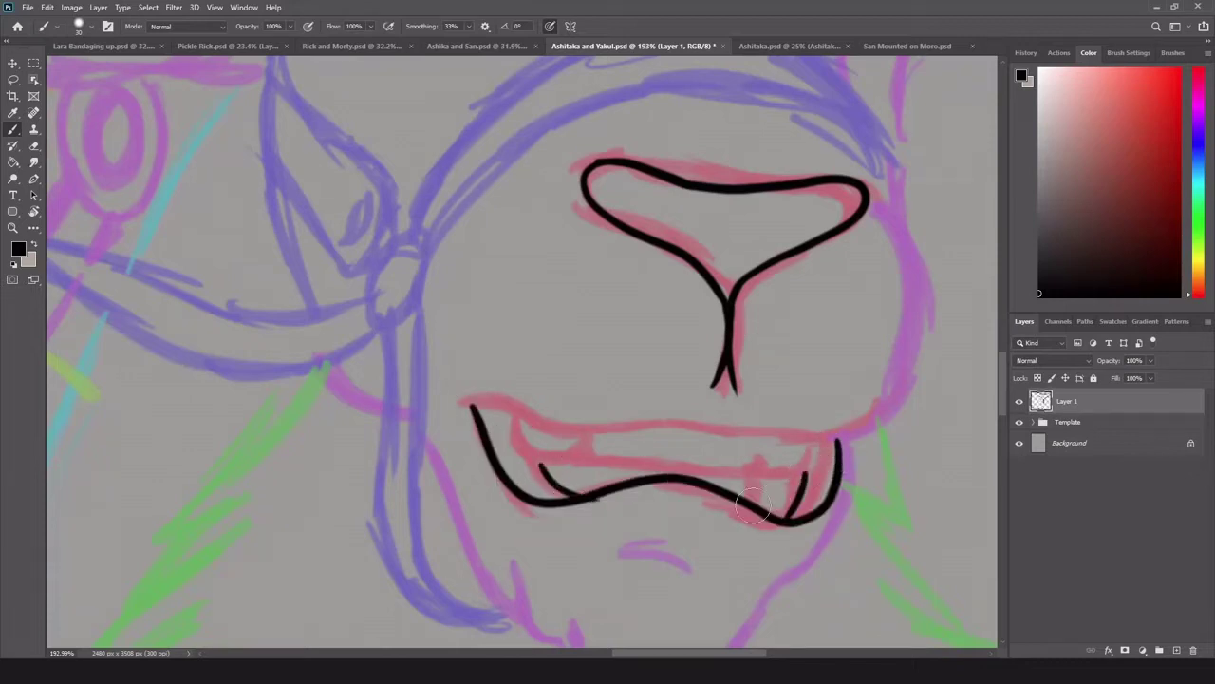
# Ink the inner lip line, the upper lip and the right side of the animal's muzzle in black over the sketch.
pyautogui.moveTo(515, 410); pyautogui.dragTo(820, 429)
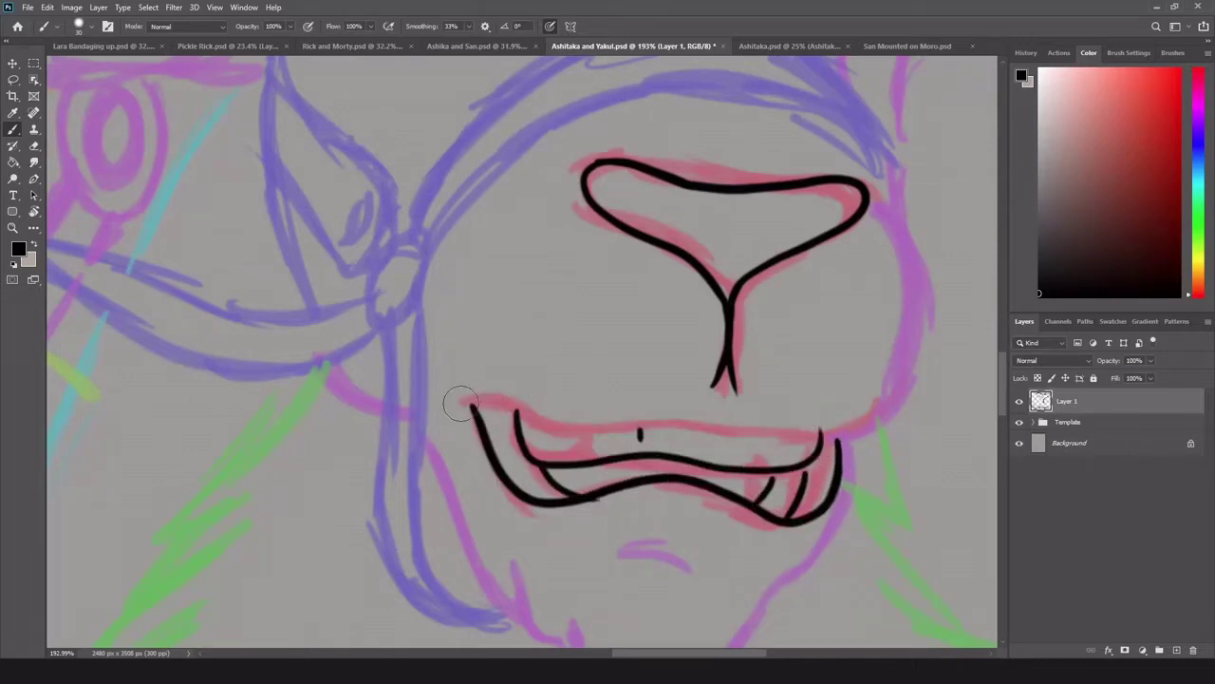
pyautogui.moveTo(454, 405); pyautogui.dragTo(835, 432)
pyautogui.moveTo(873, 192)
pyautogui.mouseDown()
pyautogui.moveTo(858, 420)
pyautogui.moveTo(854, 316)
pyautogui.mouseUp()
# Ink both sides of the jaw, the jagged fur under the chin and the two short creases below the mouth.
pyautogui.moveTo(441, 304)
pyautogui.mouseDown()
pyautogui.moveTo(488, 406)
pyautogui.moveTo(541, 474)
pyautogui.mouseUp()
pyautogui.moveTo(529, 429)
pyautogui.mouseDown()
pyautogui.moveTo(593, 532)
pyautogui.moveTo(773, 461)
pyautogui.moveTo(626, 548)
pyautogui.moveTo(597, 525)
pyautogui.mouseUp()
pyautogui.hotkey('ctrl', 'z')
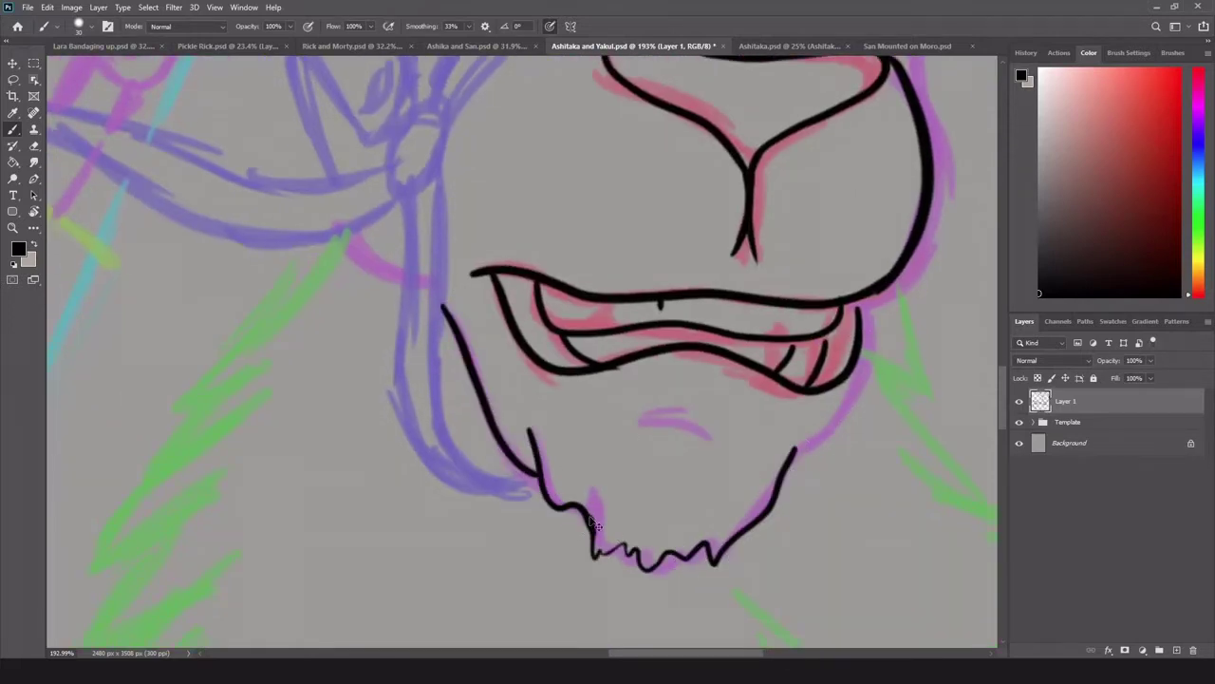
pyautogui.moveTo(640, 410); pyautogui.dragTo(703, 408)
pyautogui.moveTo(657, 417); pyautogui.dragTo(729, 436)
pyautogui.moveTo(796, 454); pyautogui.dragTo(860, 306)
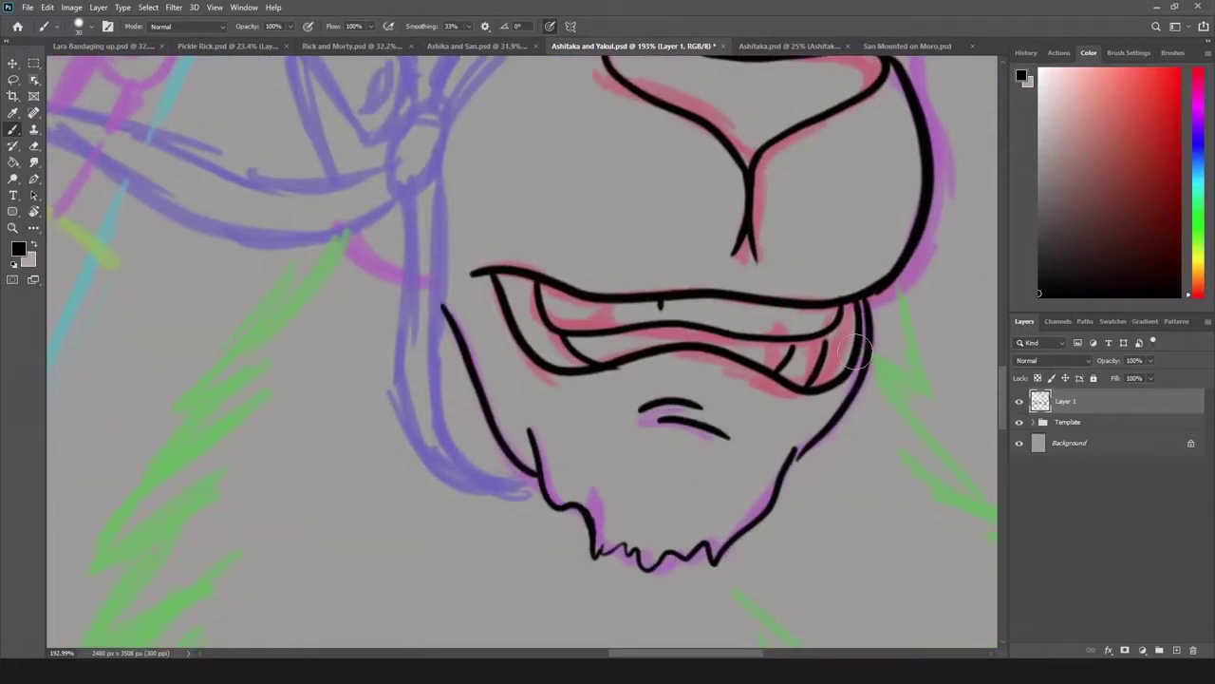
pyautogui.moveTo(854, 351); pyautogui.dragTo(808, 454)
# Erase the overlap where jaw and muzzle meet, and ink the short jaw line behind the bridle strap.
pyautogui.press('e')
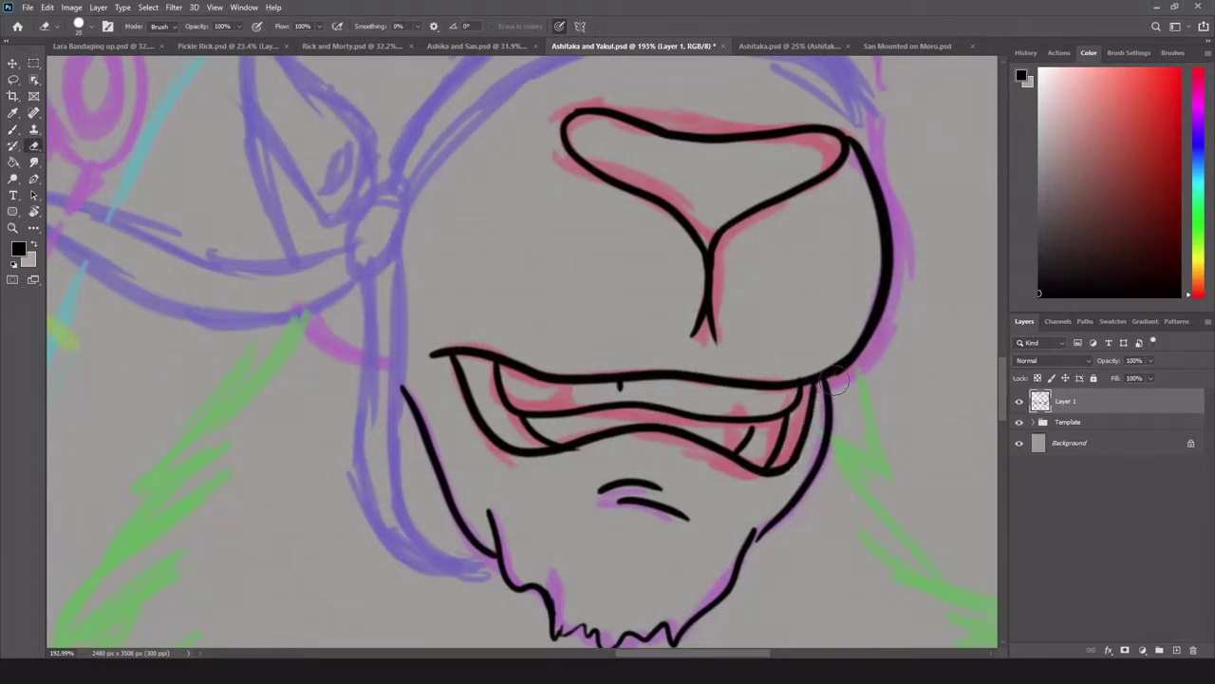
pyautogui.press('b')
pyautogui.moveTo(804, 331); pyautogui.dragTo(979, 492)
pyautogui.moveTo(463, 482); pyautogui.dragTo(537, 514)
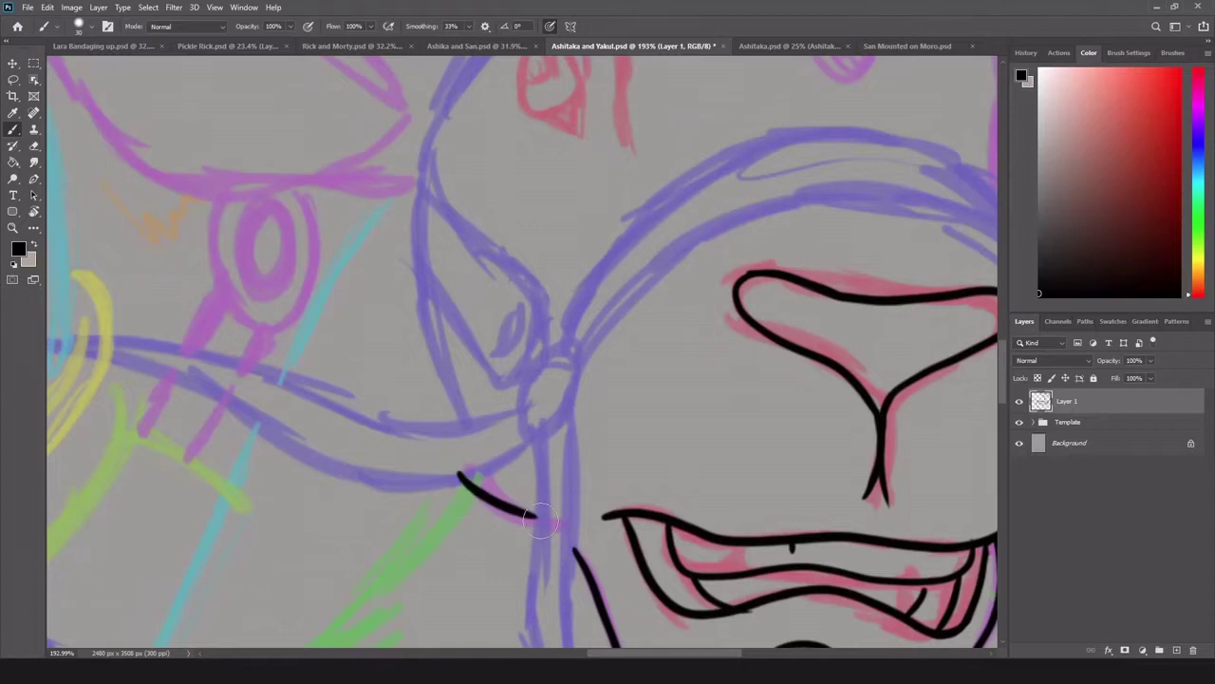
# Ink the two curved contour lines along the right side of the face above the muzzle.
pyautogui.moveTo(722, 418); pyautogui.dragTo(527, 579)
pyautogui.moveTo(771, 133); pyautogui.dragTo(794, 356)
pyautogui.moveTo(828, 181); pyautogui.dragTo(848, 423)
pyautogui.hotkey('ctrl', 'z')
# Ink the lower and upper edges of the noseband arching from the bridle ring across the muzzle.
pyautogui.moveTo(378, 515); pyautogui.dragTo(848, 439)
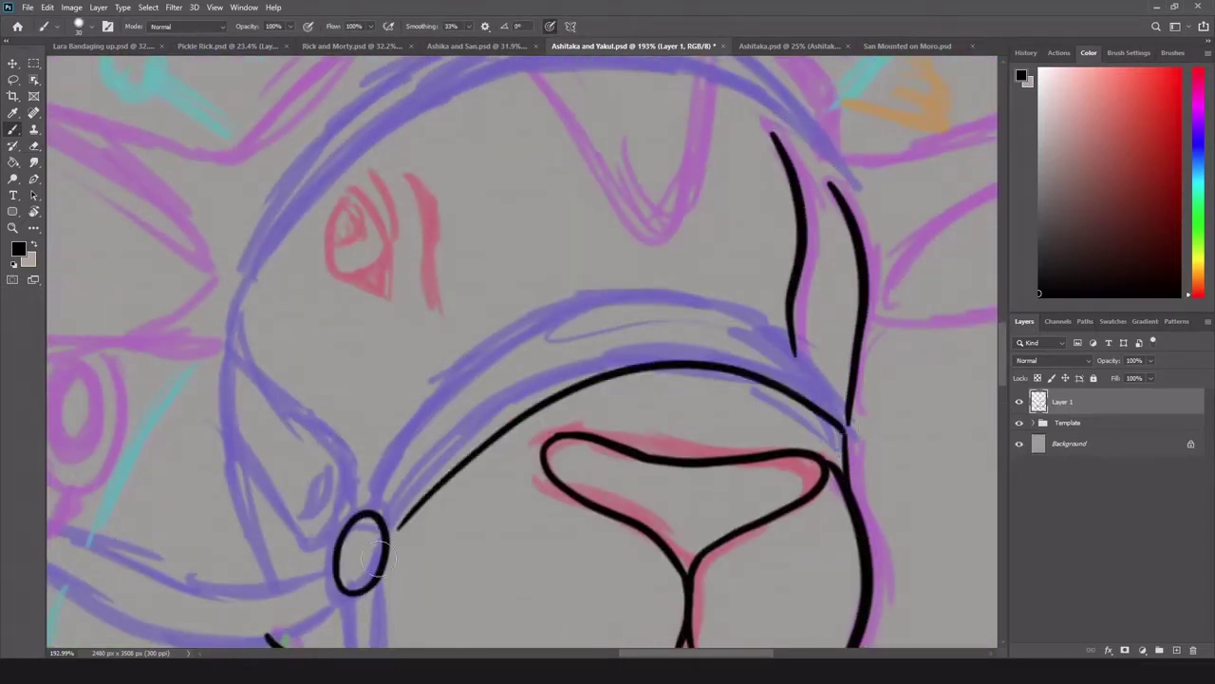
pyautogui.moveTo(786, 353); pyautogui.dragTo(847, 437)
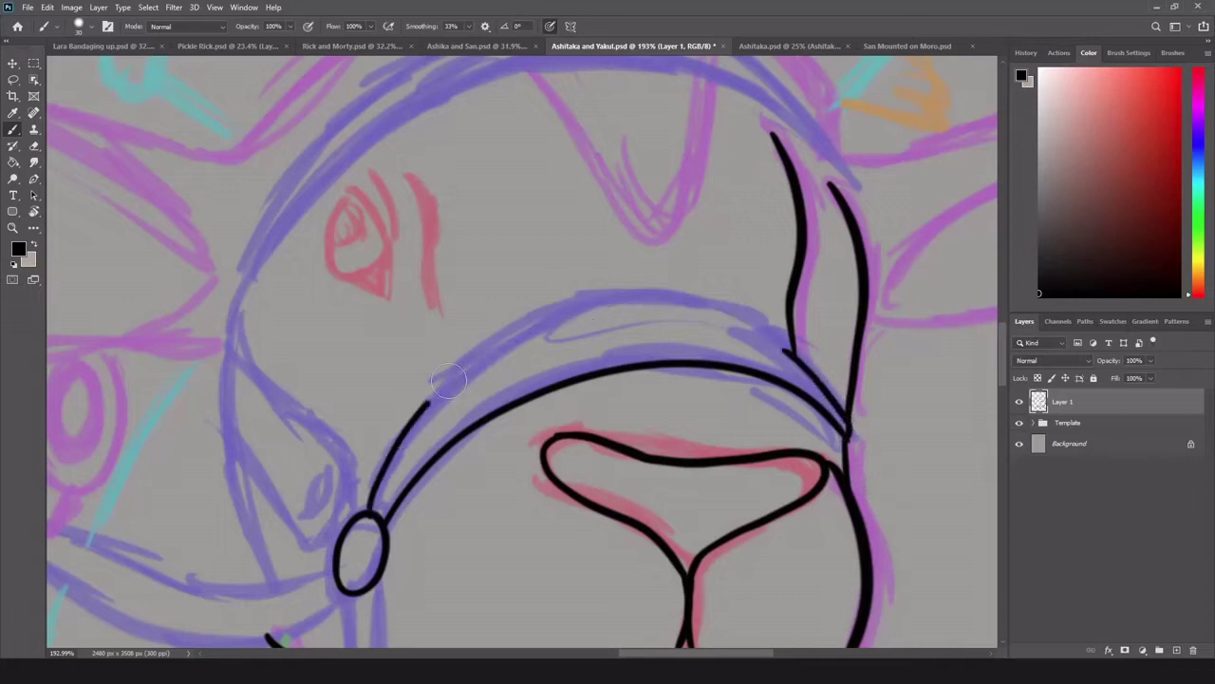
pyautogui.moveTo(375, 511)
pyautogui.mouseDown()
pyautogui.moveTo(373, 488)
pyautogui.moveTo(803, 354)
pyautogui.mouseUp()
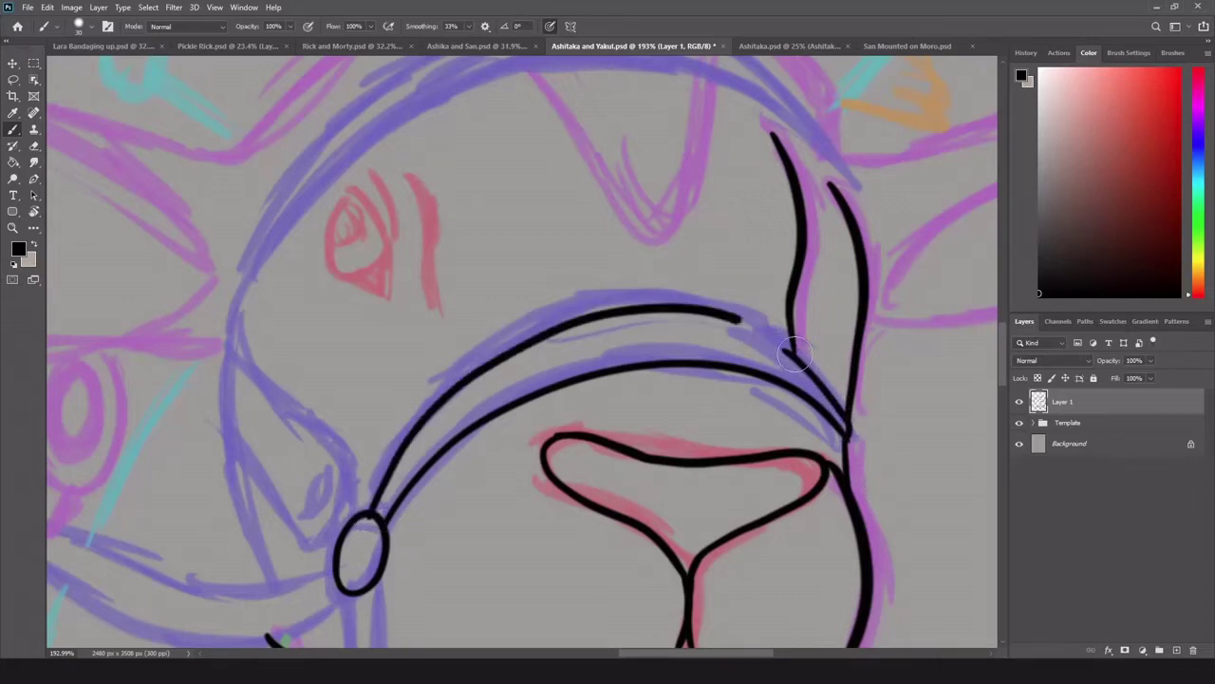
# Ink the eye with a filled black pupil, an open highlight and the two crease lines beside it.
pyautogui.moveTo(425, 227); pyautogui.dragTo(436, 313)
pyautogui.moveTo(369, 173); pyautogui.dragTo(400, 238)
pyautogui.moveTo(353, 190); pyautogui.dragTo(394, 303)
pyautogui.moveTo(338, 266); pyautogui.dragTo(393, 302)
pyautogui.moveTo(362, 211); pyautogui.dragTo(345, 256)
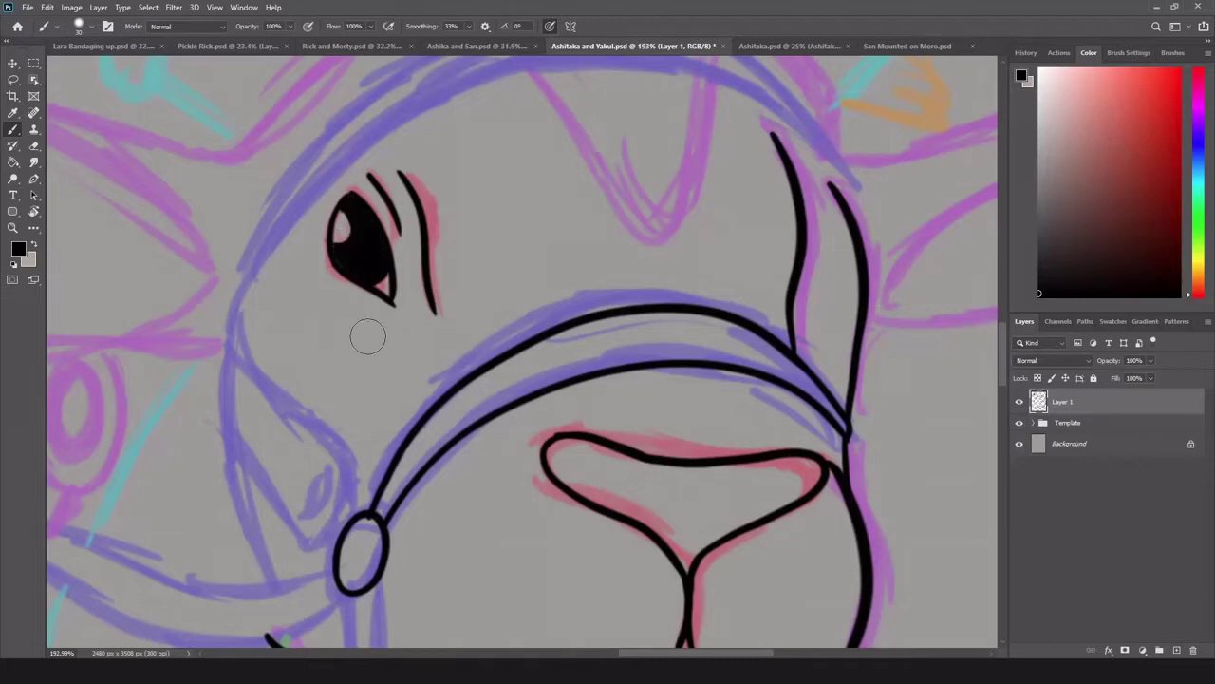
# Ink the outline of the right ear and its inner fold.
pyautogui.hscroll(5, 798, 432)
pyautogui.scroll(2, 798, 432)
pyautogui.moveTo(584, 235); pyautogui.dragTo(929, 217)
pyautogui.moveTo(640, 368); pyautogui.dragTo(912, 224)
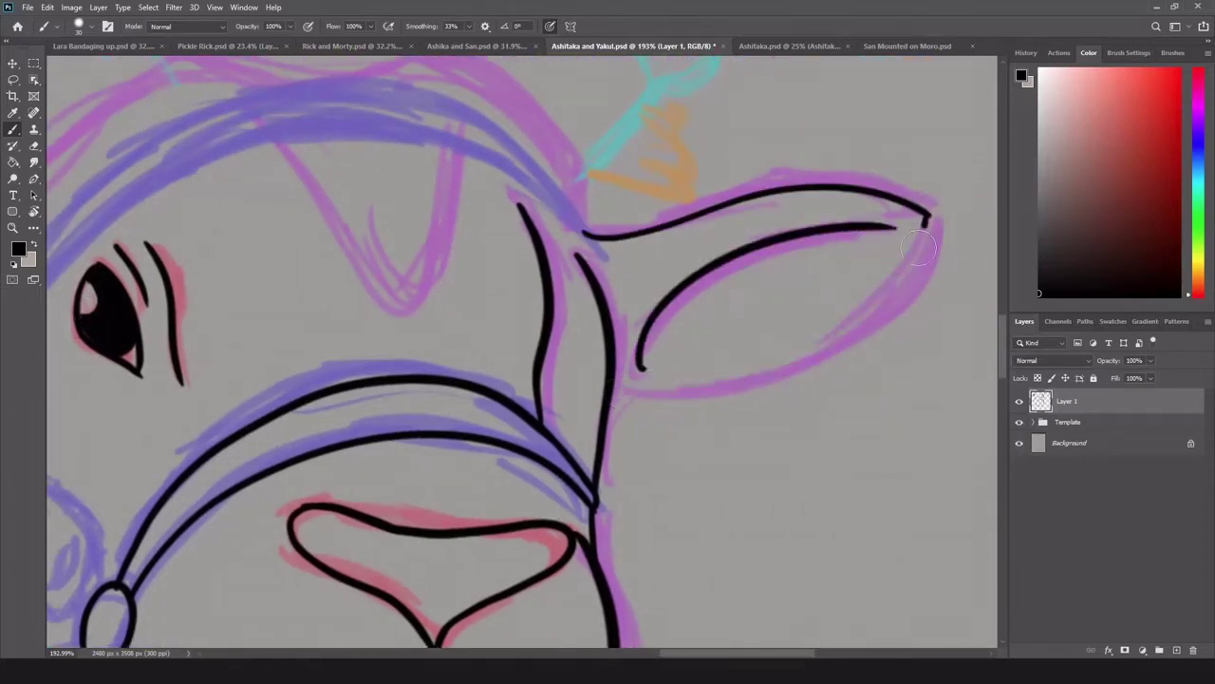
# Ink both edges of the bridle strap running from the ring down under the chin.
pyautogui.scroll(-6, 919, 247)
pyautogui.hscroll(-4, 919, 247)
pyautogui.moveTo(408, 266)
pyautogui.mouseDown()
pyautogui.moveTo(475, 560)
pyautogui.moveTo(503, 574)
pyautogui.mouseUp()
pyautogui.moveTo(499, 513); pyautogui.dragTo(517, 570)
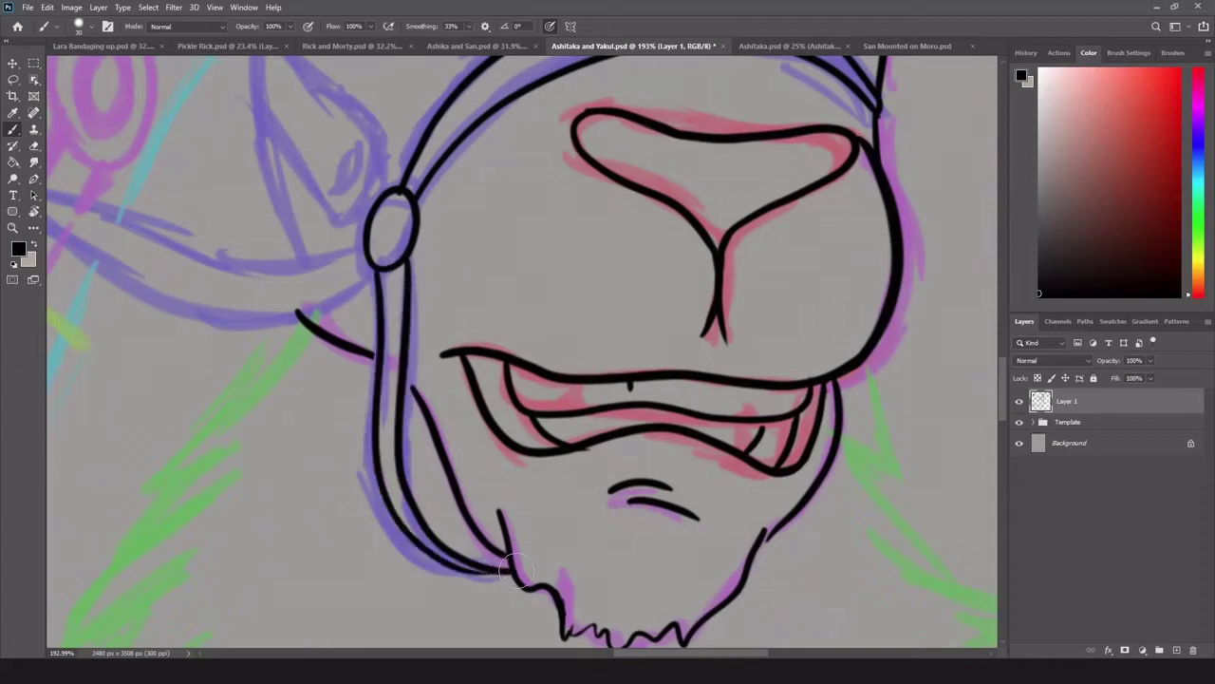
# Ink the pointed bridle cheek piece above the ring, including its small oval hole.
pyautogui.scroll(5, 399, 333)
pyautogui.hscroll(-3, 399, 332)
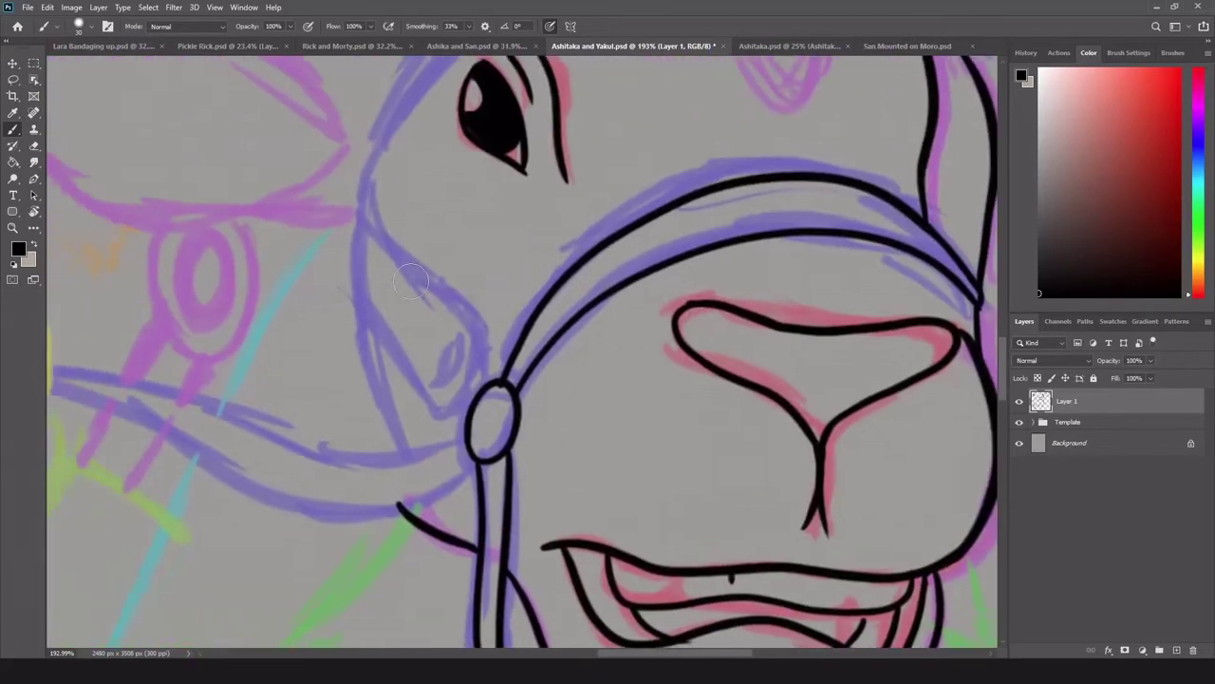
pyautogui.moveTo(415, 364); pyautogui.dragTo(505, 465)
pyautogui.moveTo(428, 254)
pyautogui.mouseDown()
pyautogui.moveTo(524, 432)
pyautogui.moveTo(500, 435)
pyautogui.mouseUp()
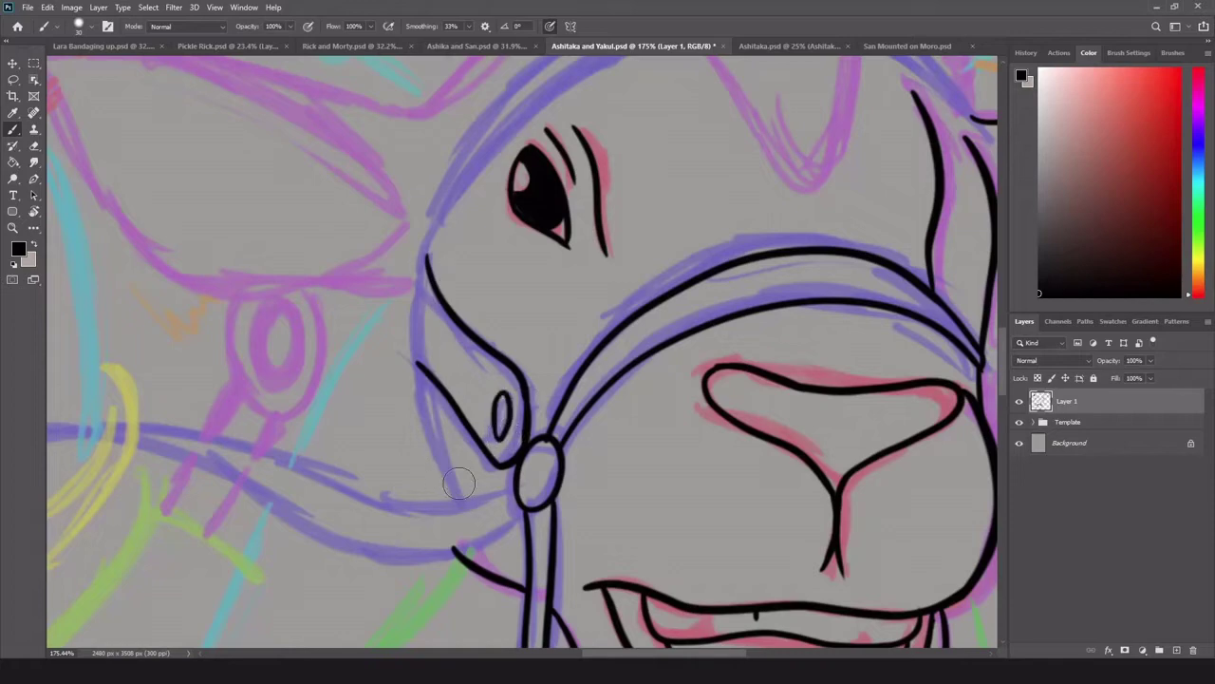
# Ink the upper and lower edges of the browband arching across the forehead.
pyautogui.scroll(4, 506, 582)
pyautogui.scroll(-3, 538, 222)
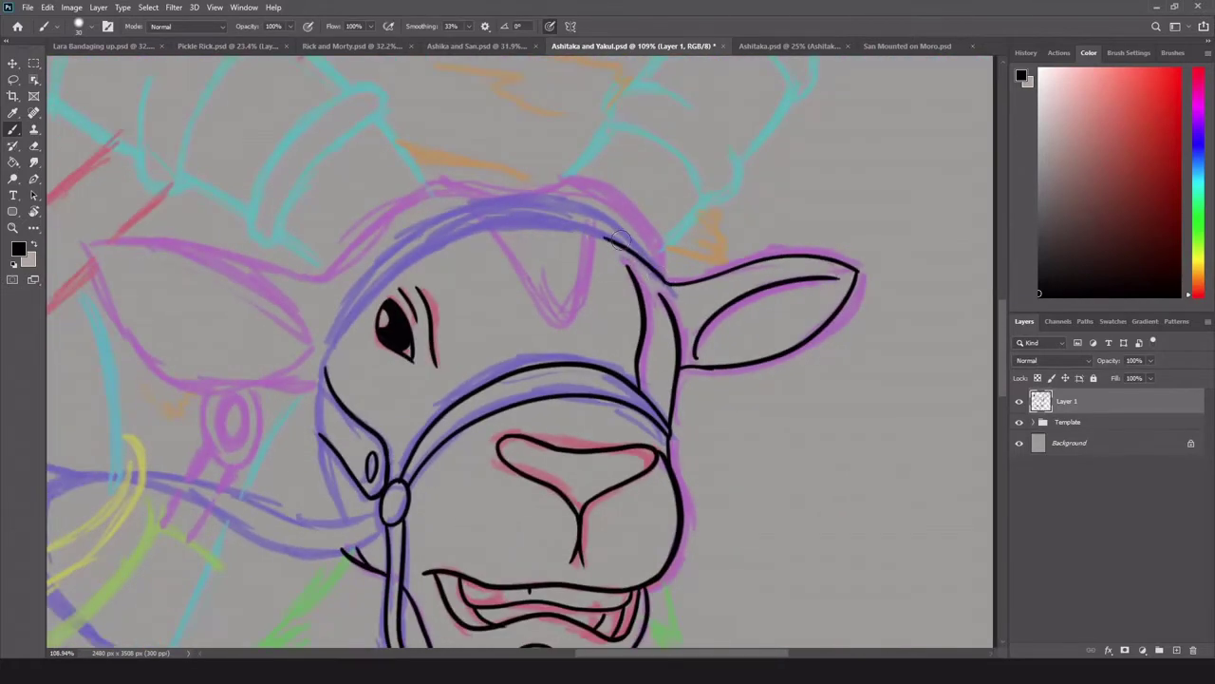
pyautogui.moveTo(577, 208); pyautogui.dragTo(644, 256)
pyautogui.scroll(3, 662, 273)
pyautogui.moveTo(458, 216); pyautogui.dragTo(587, 207)
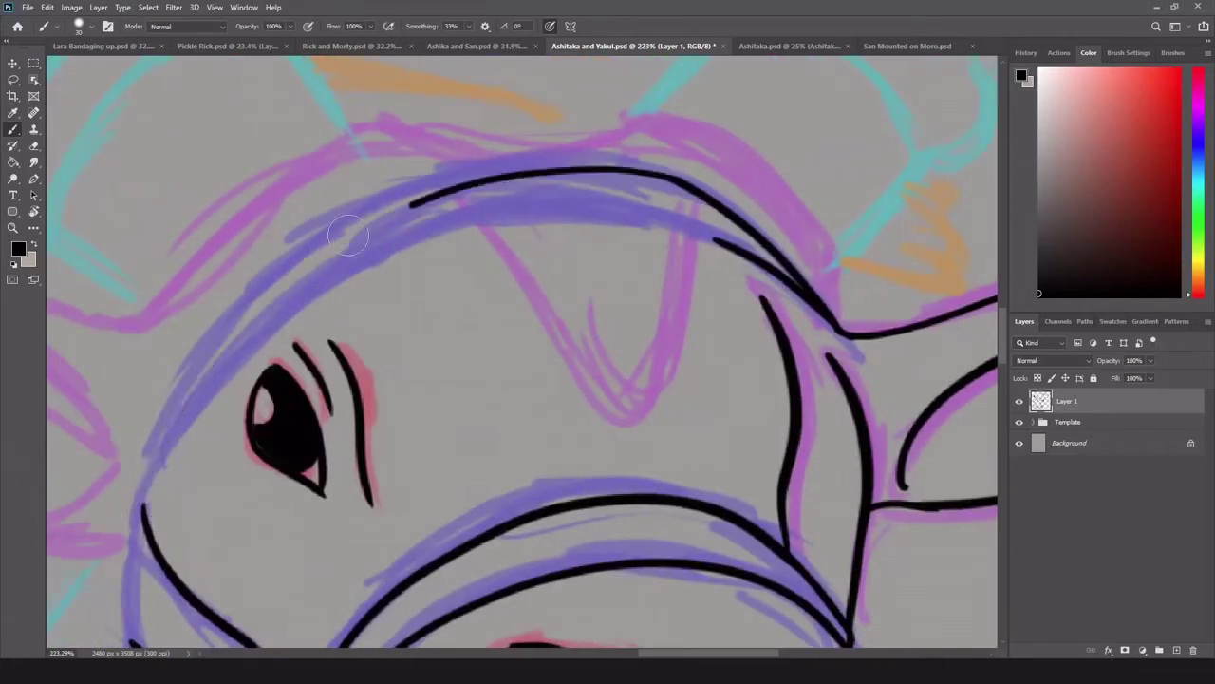
pyautogui.moveTo(324, 389); pyautogui.dragTo(665, 277)
pyautogui.hotkey('ctrl', 'z')
pyautogui.moveTo(446, 208)
pyautogui.mouseDown()
pyautogui.moveTo(727, 237)
pyautogui.moveTo(807, 308)
pyautogui.mouseUp()
# Clean up the browband lines and ink the outer edge of the cheek strap from the browband down towards the rein.
pyautogui.press('e')
pyautogui.press('b')
pyautogui.moveTo(519, 334)
pyautogui.mouseDown()
pyautogui.moveTo(651, 333)
pyautogui.moveTo(800, 48)
pyautogui.mouseUp()
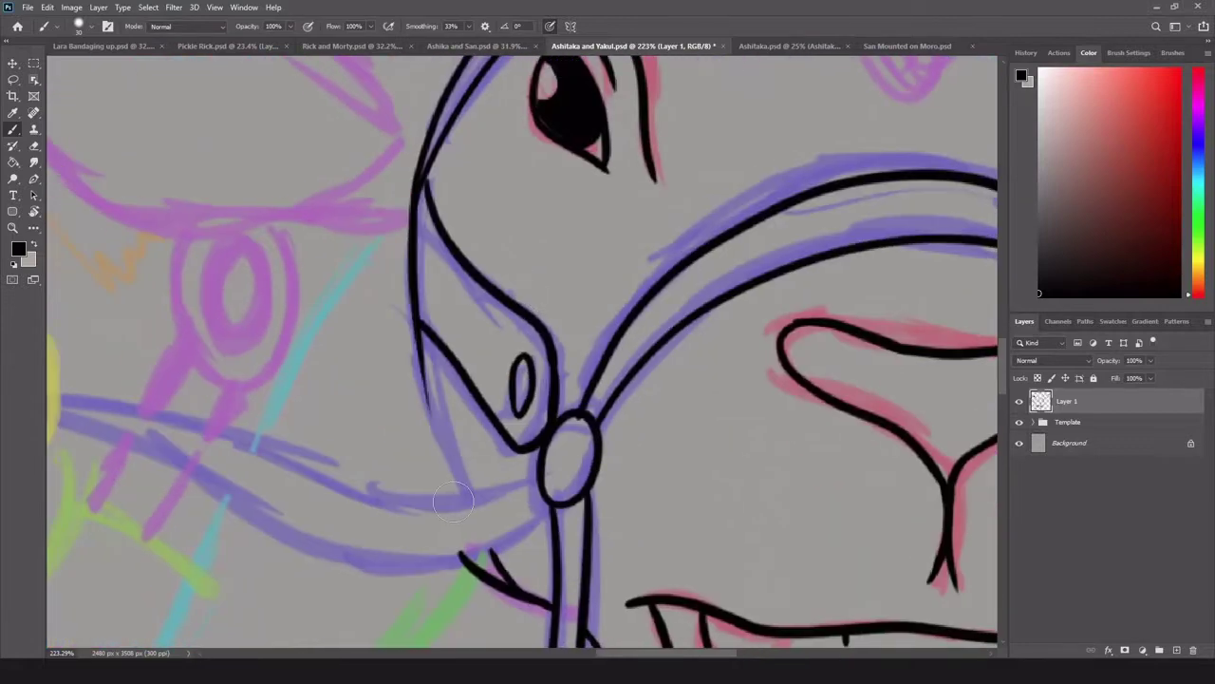
pyautogui.moveTo(472, 503); pyautogui.dragTo(415, 298)
# Ink the folded far end of the rein where it bends and hangs down.
pyautogui.scroll(-2, 303, 434)
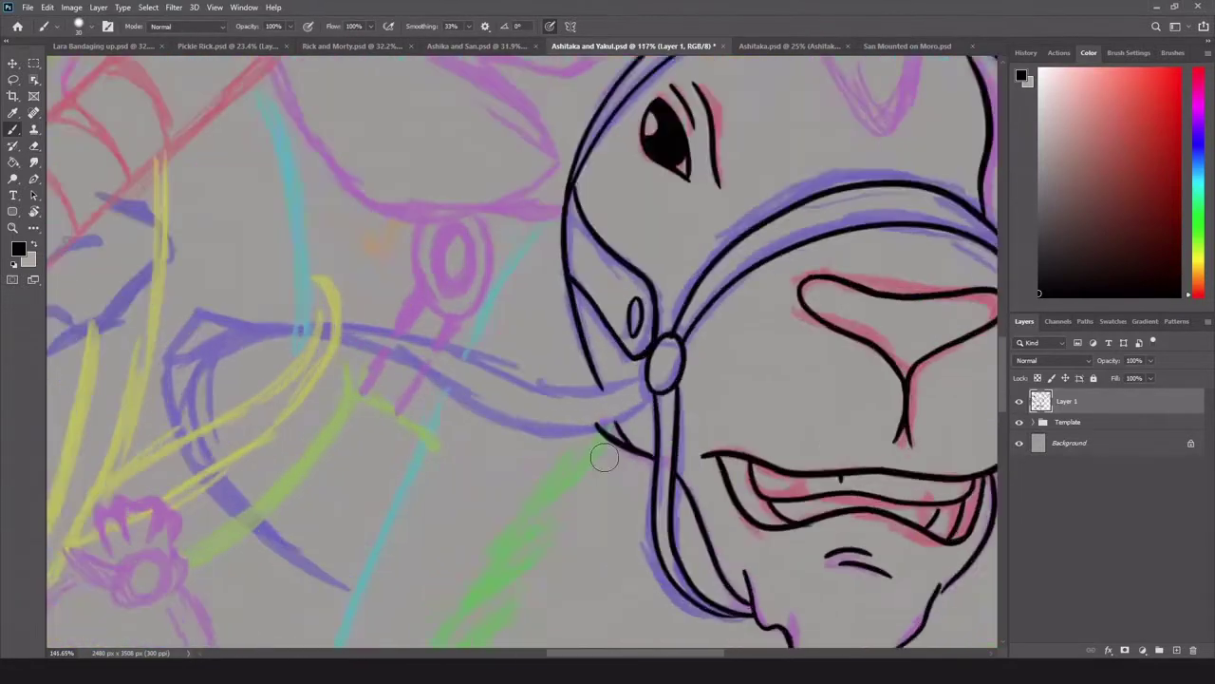
pyautogui.moveTo(302, 299)
pyautogui.mouseDown()
pyautogui.moveTo(123, 337)
pyautogui.moveTo(404, 637)
pyautogui.mouseUp()
pyautogui.moveTo(122, 332); pyautogui.dragTo(361, 626)
pyautogui.moveTo(204, 324); pyautogui.dragTo(128, 327)
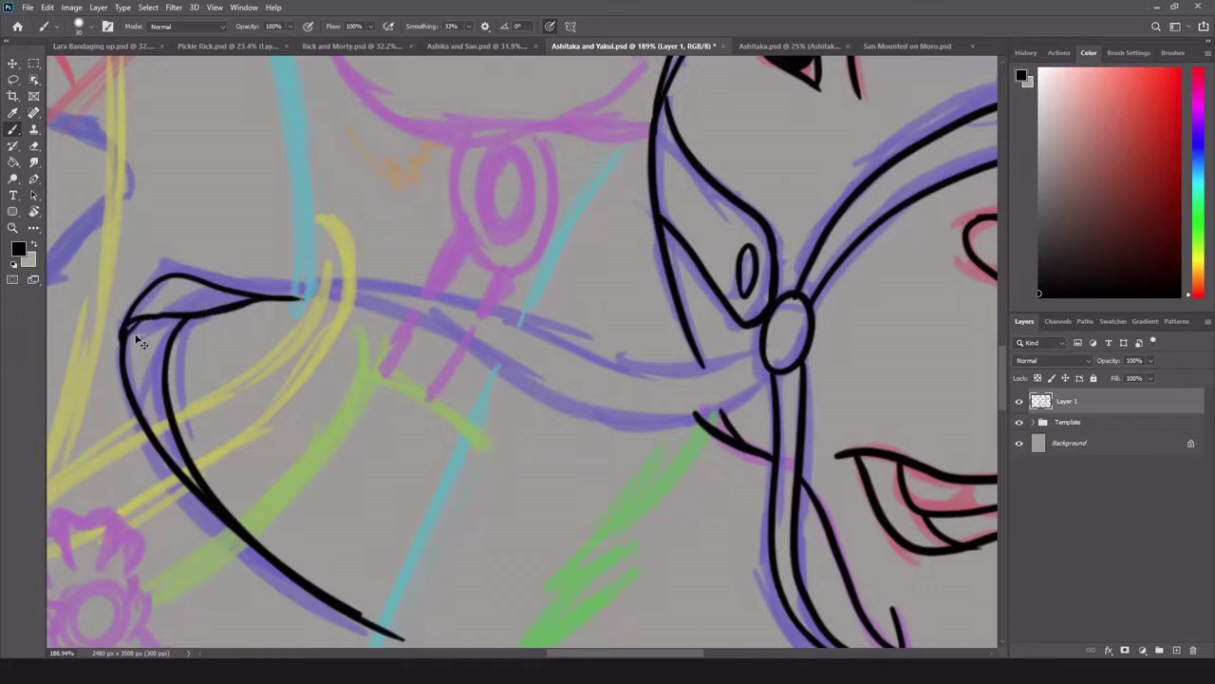
# Ink both edges of the rein from the fold to the bridle ring and erase the rough overlap.
pyautogui.moveTo(276, 295); pyautogui.dragTo(513, 313)
pyautogui.hotkey('ctrl', 'z')
pyautogui.moveTo(276, 292); pyautogui.dragTo(717, 380)
pyautogui.moveTo(280, 299)
pyautogui.mouseDown()
pyautogui.moveTo(317, 313)
pyautogui.moveTo(769, 373)
pyautogui.mouseUp()
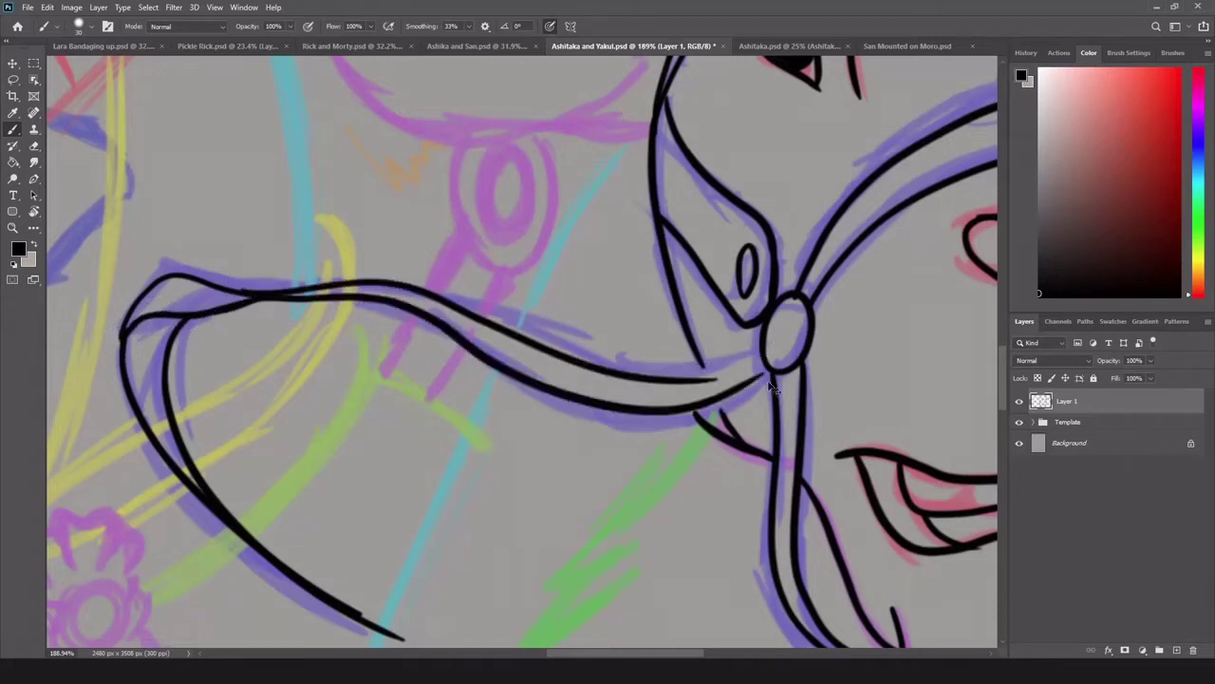
pyautogui.moveTo(581, 366); pyautogui.dragTo(760, 355)
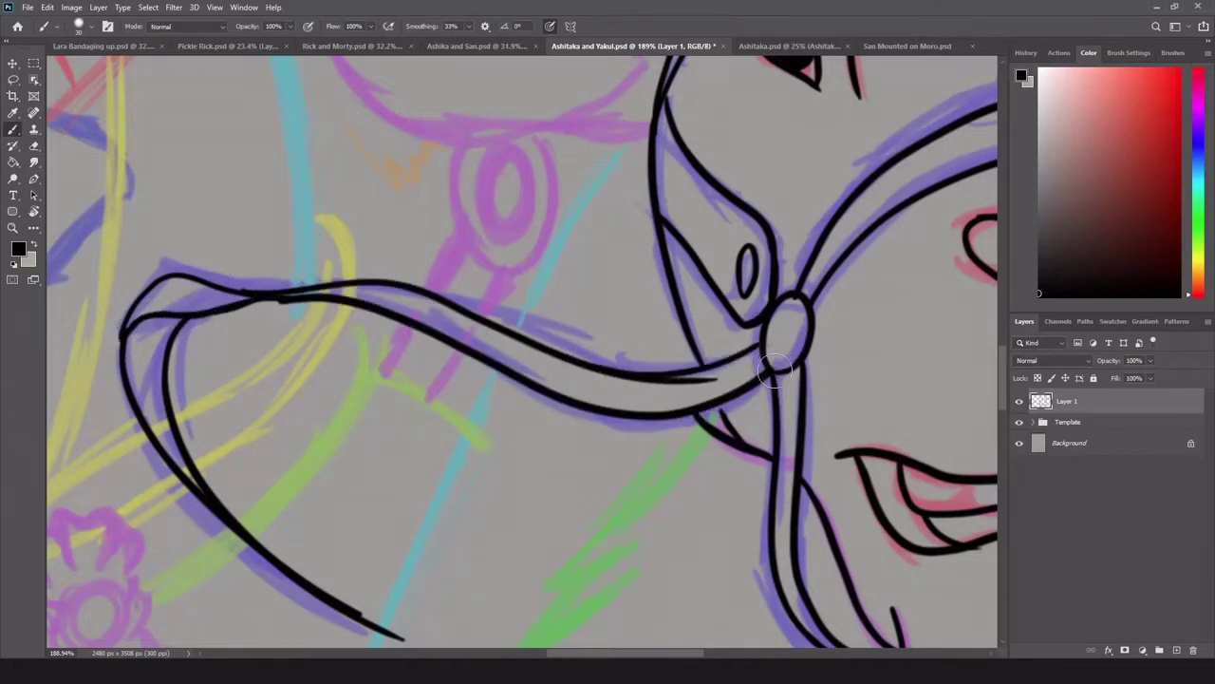
pyautogui.press('e')
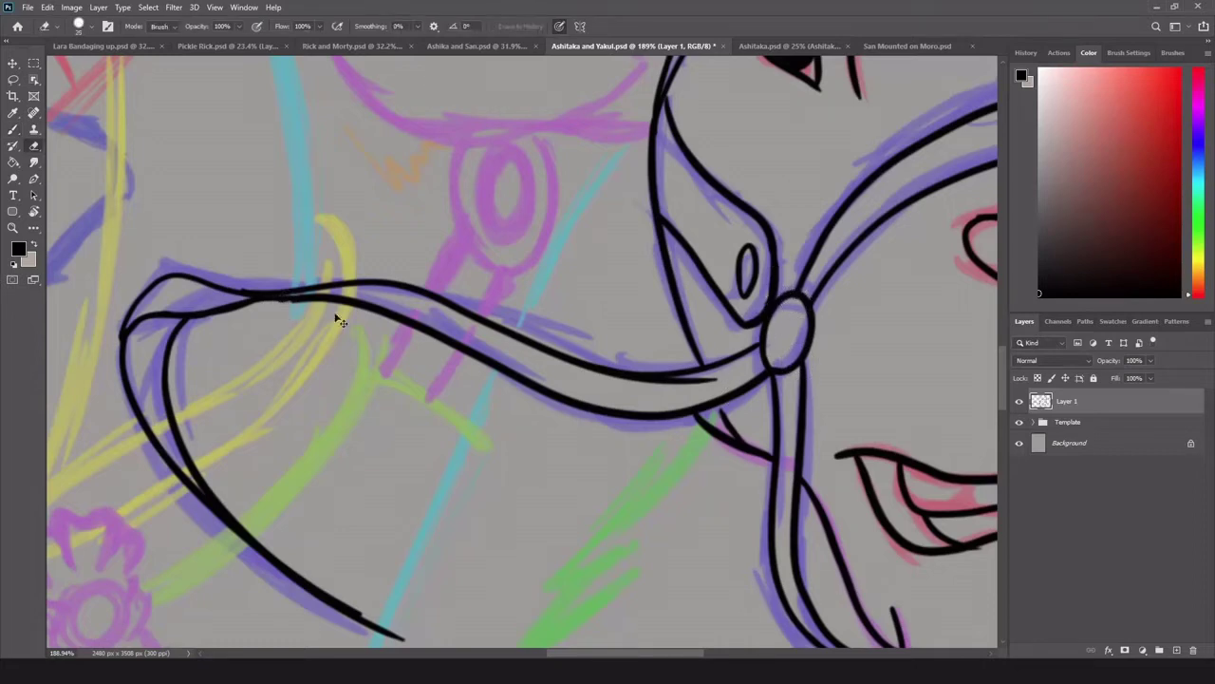
# Ink the V-shaped marking on the forehead below the browband.
pyautogui.scroll(-5, 236, 287)
pyautogui.scroll(5, 842, 389)
pyautogui.press('b')
pyautogui.scroll(-2, 841, 388)
pyautogui.moveTo(492, 273); pyautogui.dragTo(587, 378)
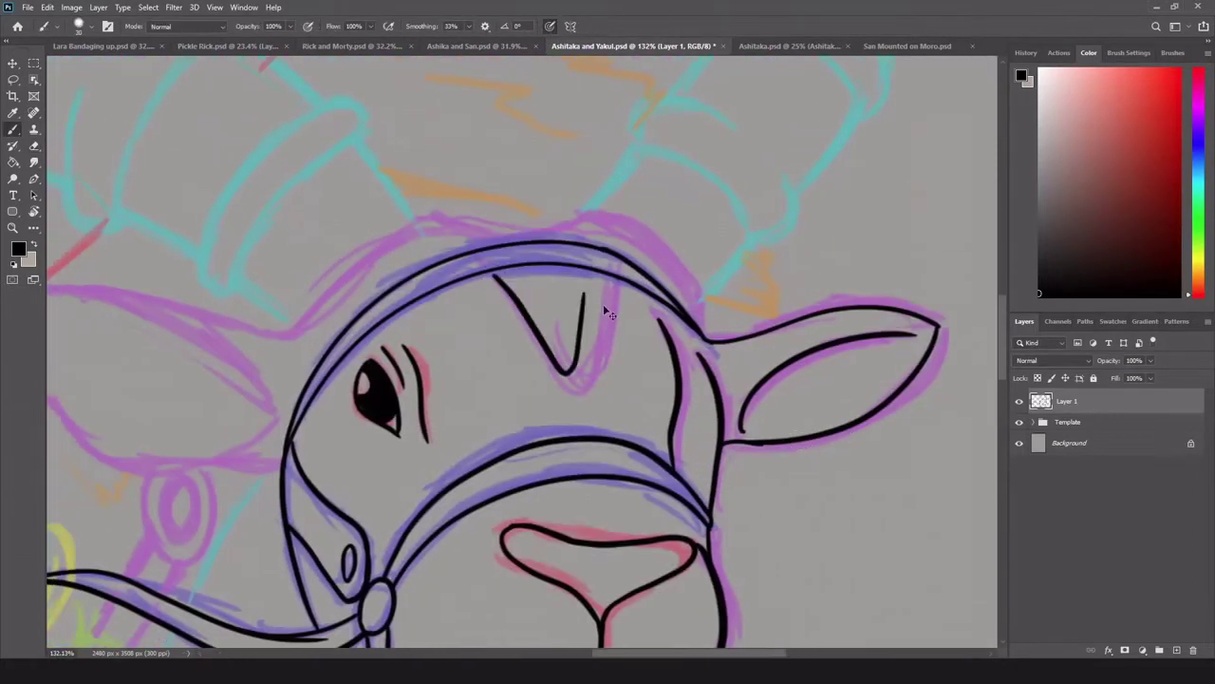
pyautogui.hotkey('ctrl', 'z')
pyautogui.moveTo(608, 275); pyautogui.dragTo(588, 399)
pyautogui.moveTo(480, 276)
pyautogui.mouseDown()
pyautogui.moveTo(552, 380)
pyautogui.moveTo(532, 320)
pyautogui.moveTo(588, 391)
pyautogui.mouseUp()
pyautogui.hotkey('ctrl', 'z')
# Clean up the browband edge and ink the crown of the head between the horns down to the right ear.
pyautogui.press('e')
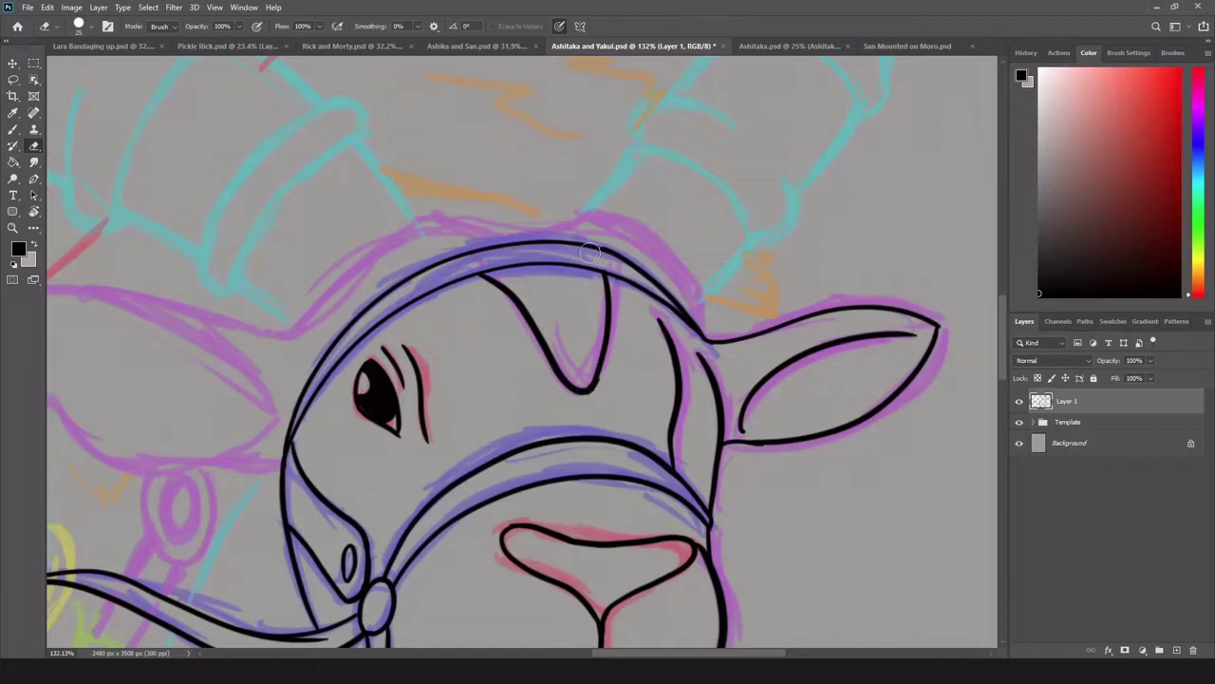
pyautogui.press('b')
pyautogui.moveTo(427, 221)
pyautogui.mouseDown()
pyautogui.moveTo(572, 225)
pyautogui.moveTo(702, 334)
pyautogui.mouseUp()
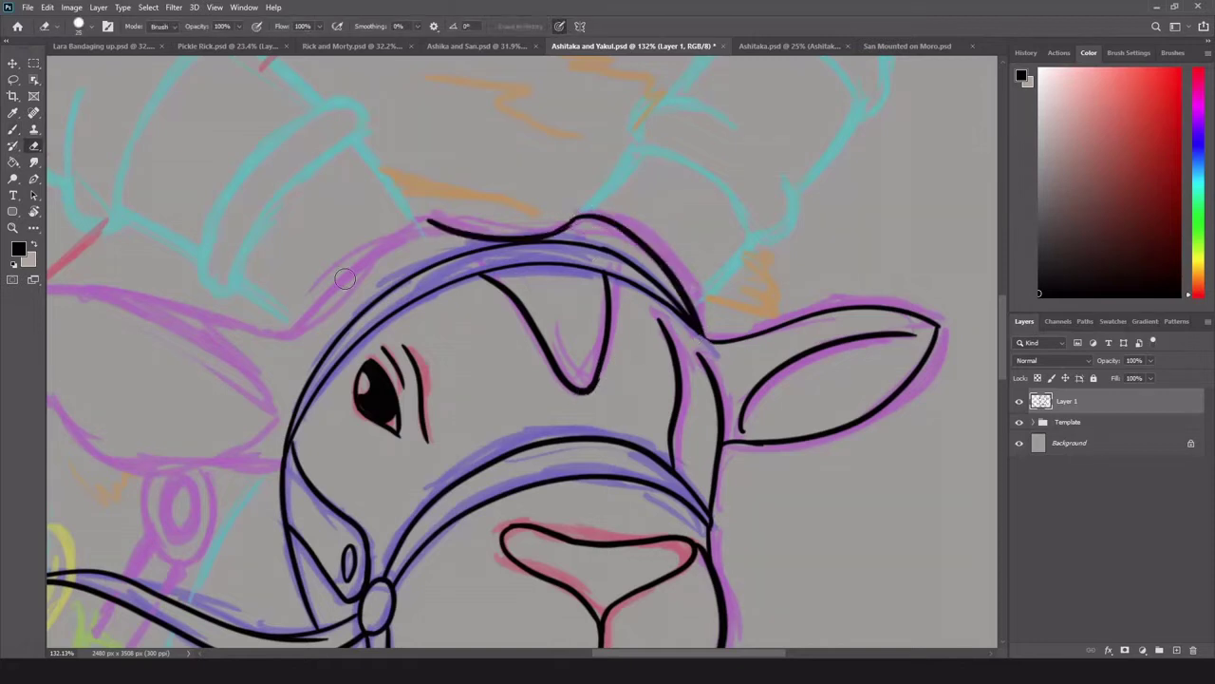
pyautogui.hotkey('ctrl', 'z')
# Ink the left slope of the head and the left ear's outline with its inner fold.
pyautogui.moveTo(428, 220)
pyautogui.mouseDown()
pyautogui.moveTo(242, 327)
pyautogui.moveTo(74, 289)
pyautogui.mouseUp()
pyautogui.moveTo(74, 362)
pyautogui.mouseDown()
pyautogui.moveTo(252, 374)
pyautogui.moveTo(295, 323)
pyautogui.mouseUp()
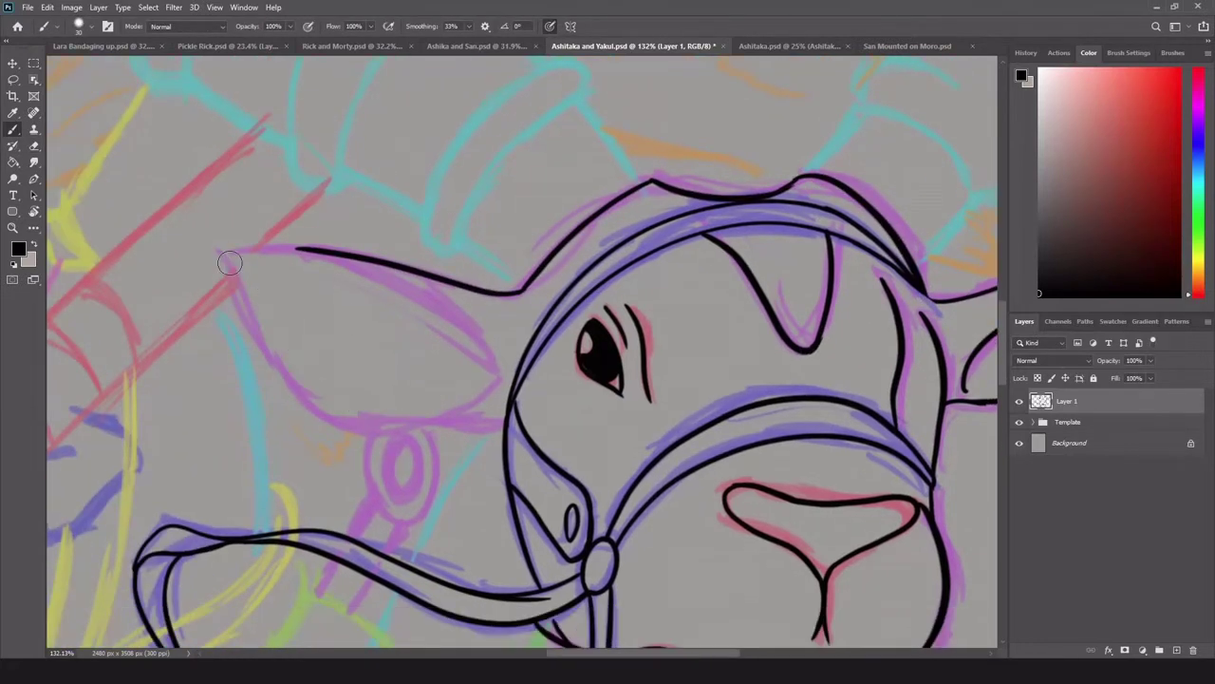
pyautogui.moveTo(228, 255); pyautogui.dragTo(479, 379)
pyautogui.moveTo(285, 252); pyautogui.dragTo(498, 369)
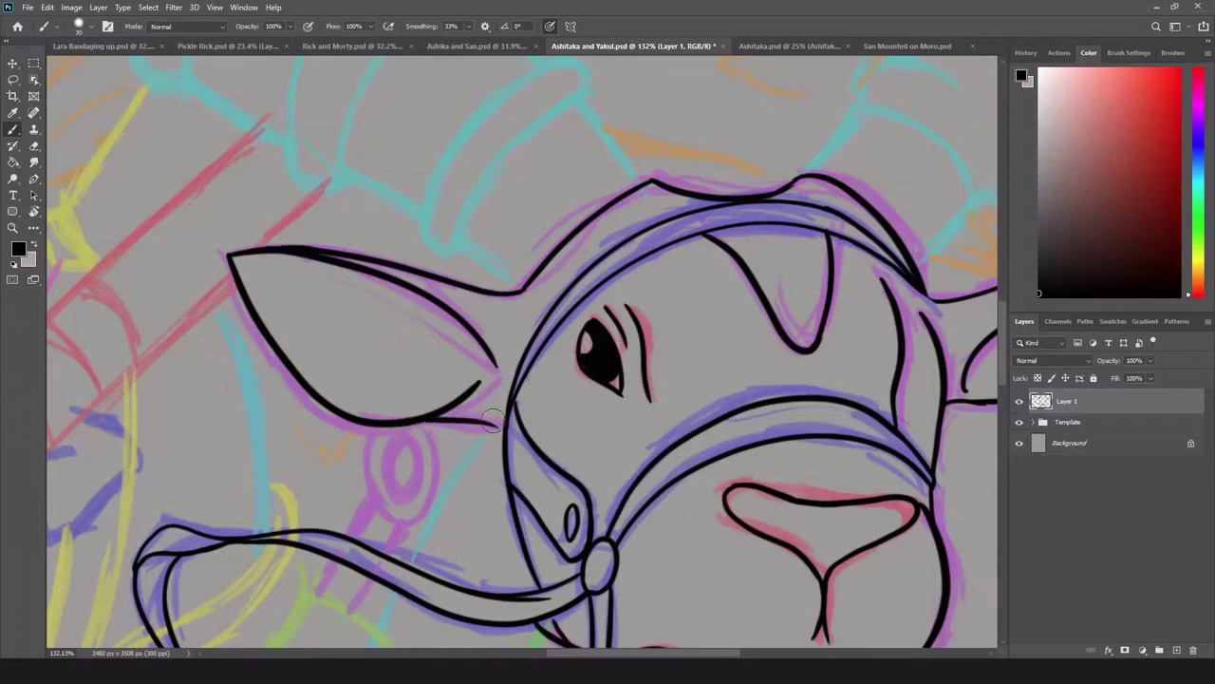
# Ink the base of the right horn, its first ridge and the side lines rising above that ridge.
pyautogui.scroll(-5, 849, 440)
pyautogui.scroll(6, 397, 515)
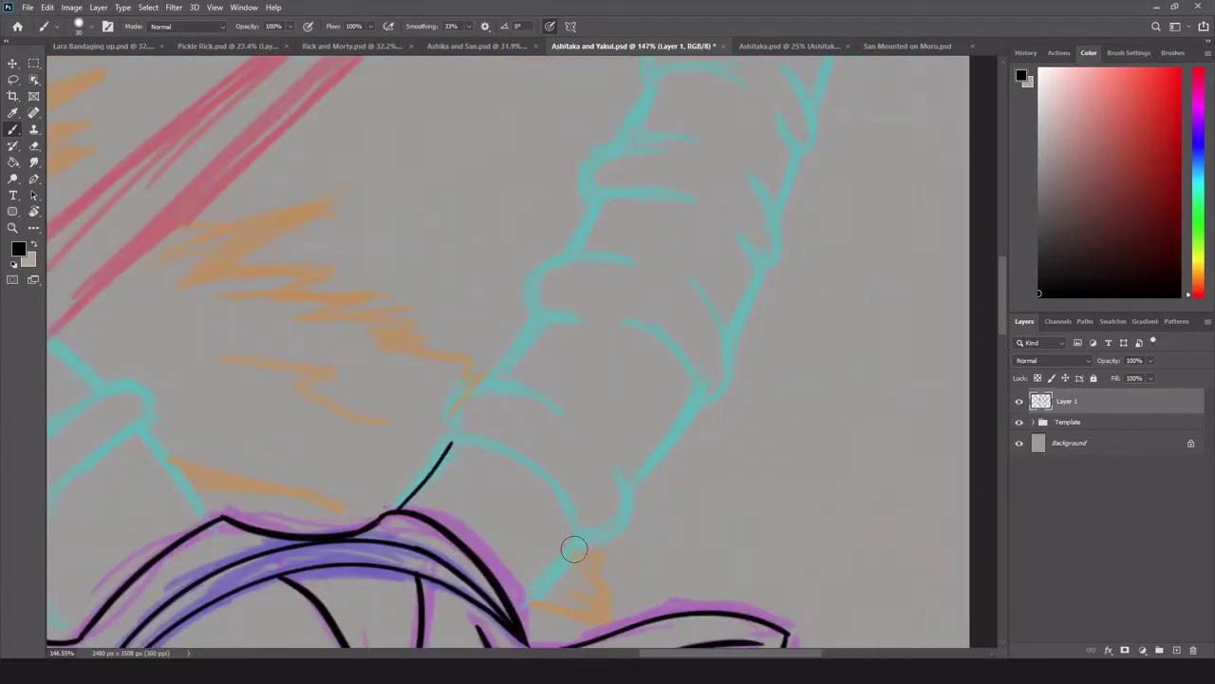
pyautogui.moveTo(577, 539); pyautogui.dragTo(520, 615)
pyautogui.moveTo(451, 438); pyautogui.dragTo(576, 538)
pyautogui.moveTo(622, 473); pyautogui.dragTo(579, 539)
pyautogui.moveTo(546, 406); pyautogui.dragTo(446, 439)
pyautogui.moveTo(484, 379)
pyautogui.mouseDown()
pyautogui.moveTo(539, 304)
pyautogui.moveTo(532, 320)
pyautogui.mouseUp()
pyautogui.hotkey('ctrl', 'z')
pyautogui.moveTo(627, 486); pyautogui.dragTo(703, 380)
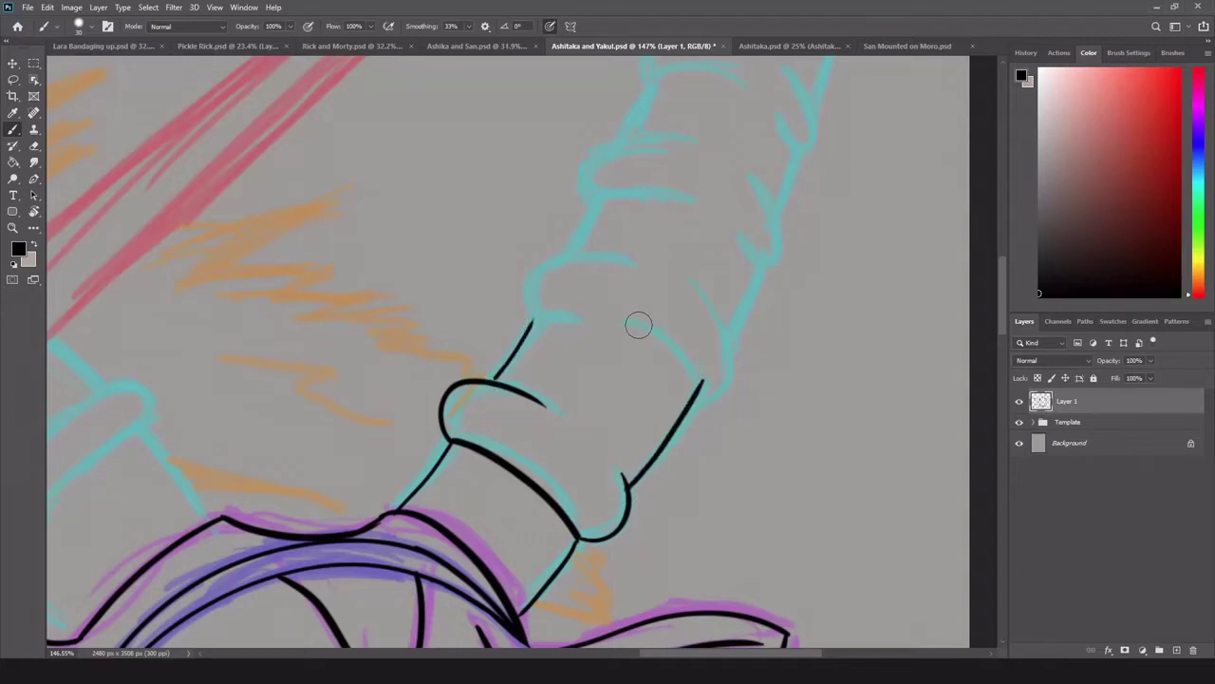
# Ink the right horn's second ridge on both sides and the side lines above it.
pyautogui.moveTo(626, 322); pyautogui.dragTo(700, 387)
pyautogui.moveTo(672, 278); pyautogui.dragTo(682, 392)
pyautogui.hotkey('ctrl', 'z')
pyautogui.moveTo(578, 254); pyautogui.dragTo(546, 304)
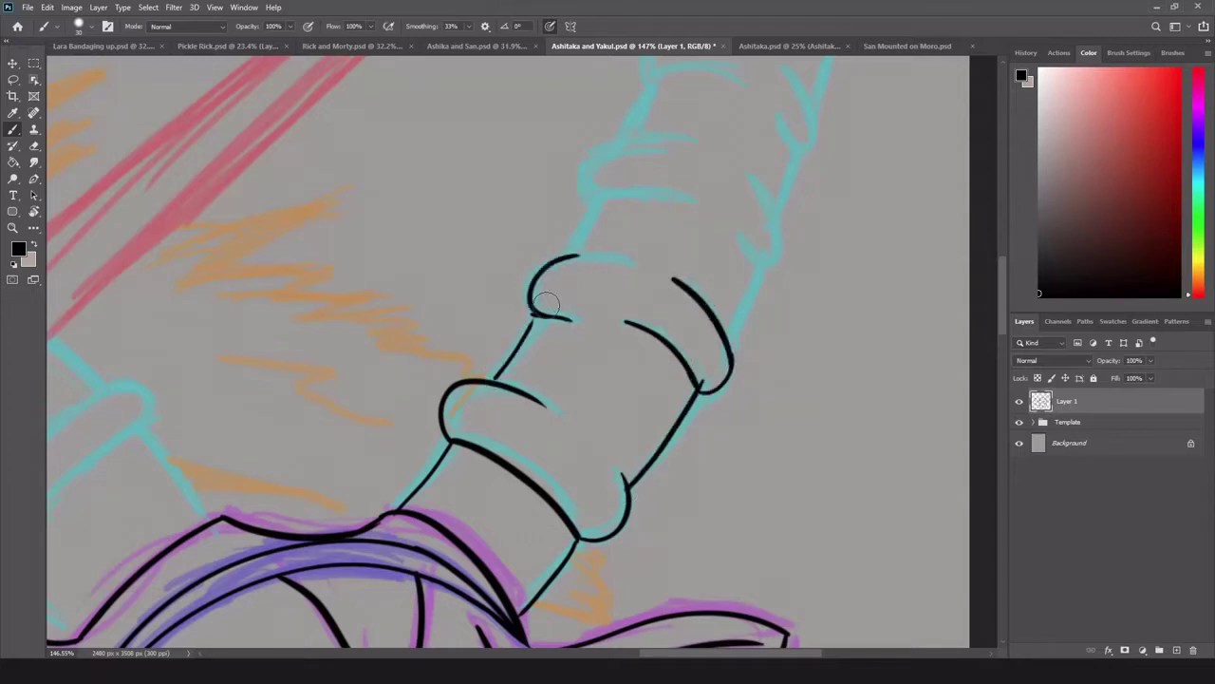
pyautogui.moveTo(727, 349); pyautogui.dragTo(760, 267)
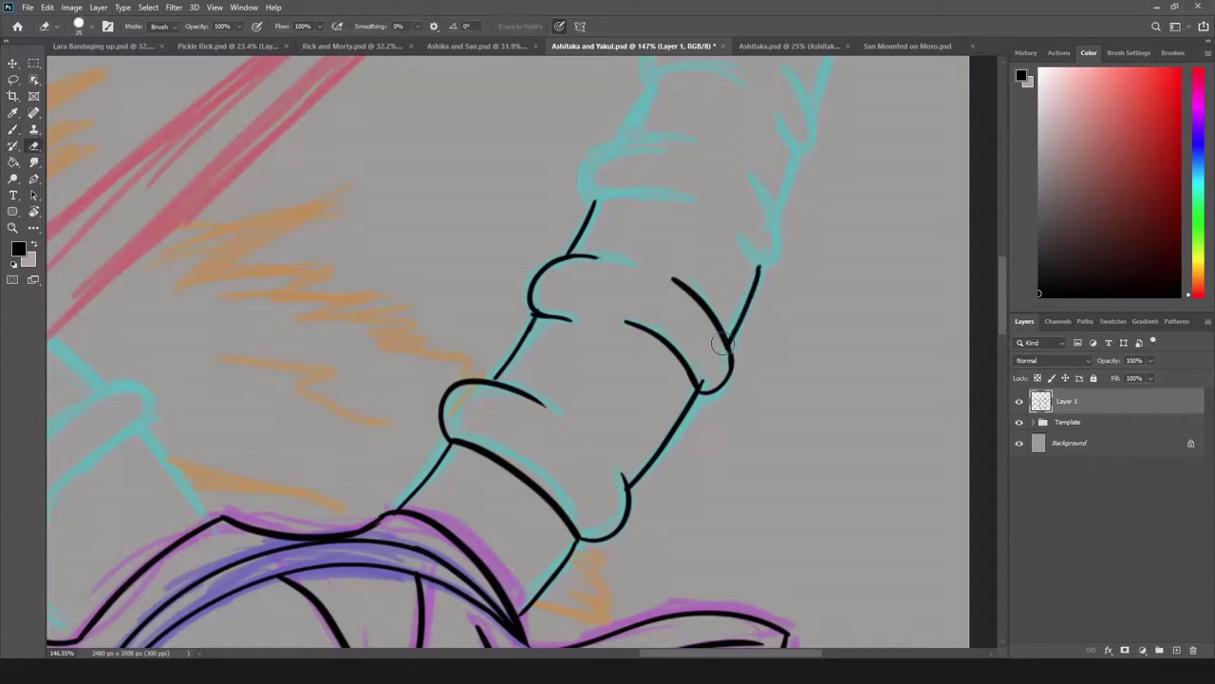
# Erase the overlap at the second ridge and ink both sides of the right horn's third ridge.
pyautogui.scroll(5, 668, 329)
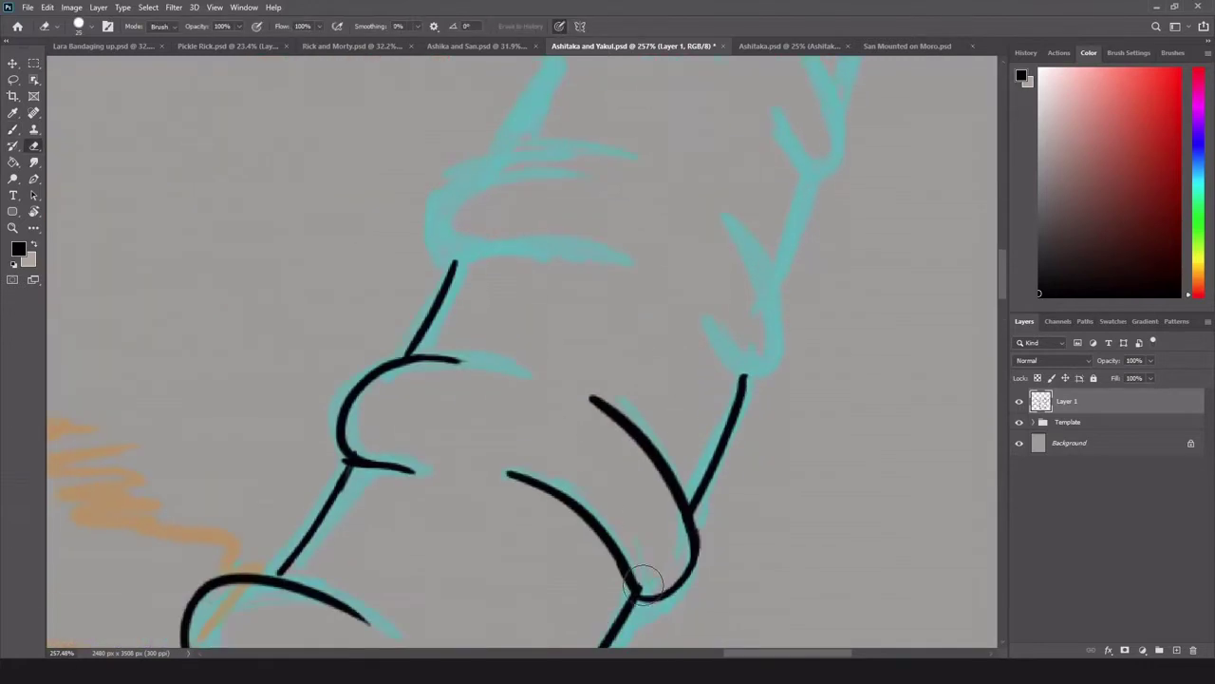
pyautogui.moveTo(631, 169); pyautogui.dragTo(455, 265)
pyautogui.hotkey('ctrl', 'z')
pyautogui.moveTo(508, 152)
pyautogui.mouseDown()
pyautogui.moveTo(550, 260)
pyautogui.moveTo(475, 156)
pyautogui.mouseUp()
pyautogui.press('e')
pyautogui.press('b')
pyautogui.moveTo(660, 294); pyautogui.dragTo(759, 388)
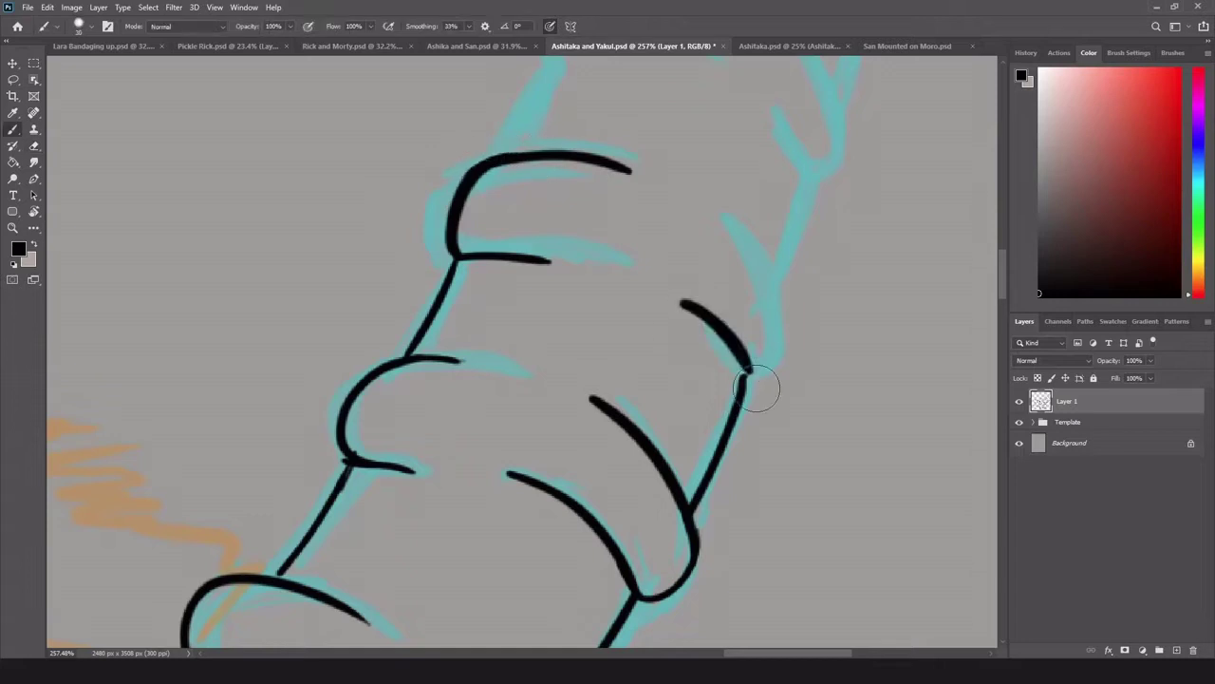
pyautogui.moveTo(727, 219); pyautogui.dragTo(750, 379)
# Ink the side lines above the third ridge and the curves of the right horn's fourth ridge.
pyautogui.scroll(3, 781, 279)
pyautogui.hscroll(1, 780, 279)
pyautogui.moveTo(484, 247); pyautogui.dragTo(437, 344)
pyautogui.moveTo(682, 302); pyautogui.dragTo(710, 480)
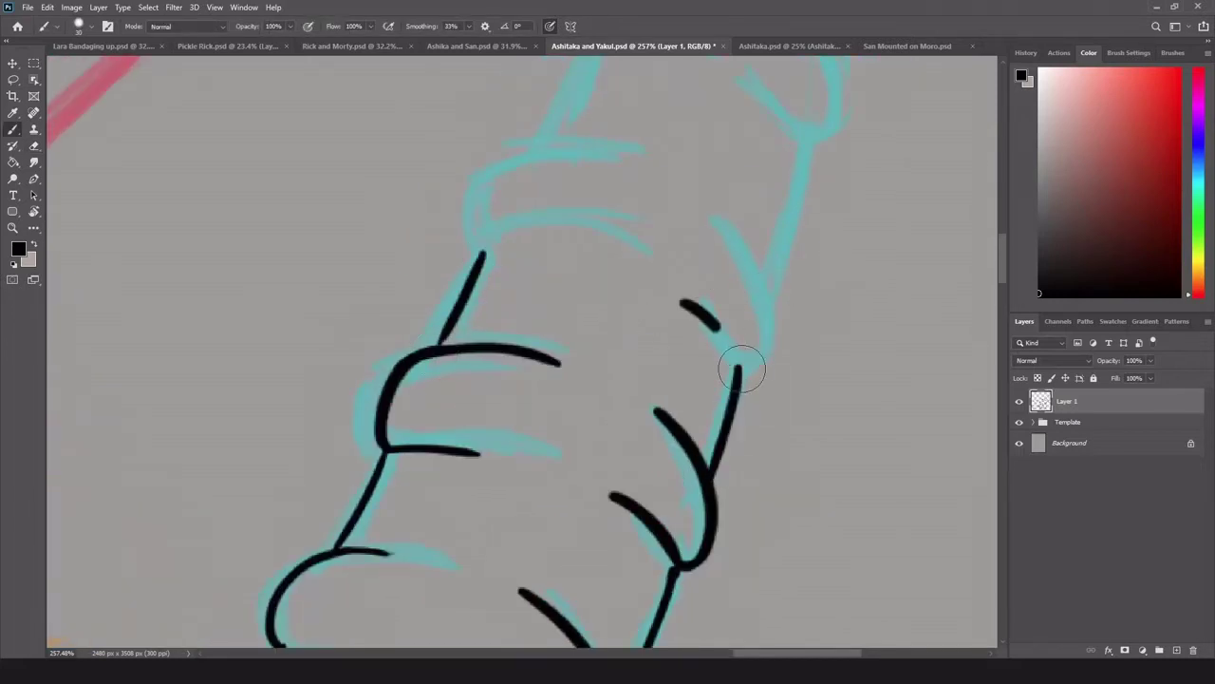
pyautogui.moveTo(722, 225); pyautogui.dragTo(750, 377)
pyautogui.moveTo(629, 161); pyautogui.dragTo(486, 249)
pyautogui.hotkey('ctrl', 'z')
pyautogui.hotkey('ctrl', 'z')
pyautogui.hotkey('ctrl', 'z')
pyautogui.hotkey('ctrl', 'z')
# Ink the left side line above the fourth ridge and the left curves of the right horn's fifth ridge.
pyautogui.hscroll(2, 269, 200)
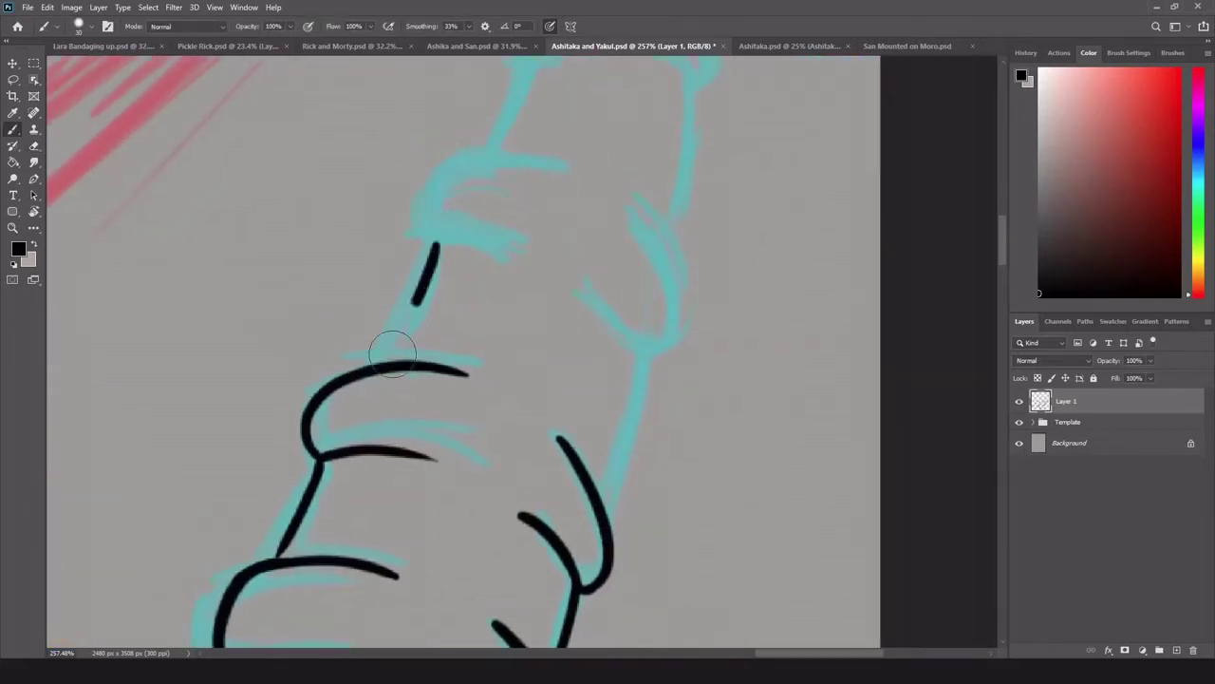
pyautogui.moveTo(385, 356); pyautogui.dragTo(434, 211)
pyautogui.moveTo(489, 239); pyautogui.dragTo(433, 187)
pyautogui.hotkey('ctrl', 'z')
pyautogui.moveTo(432, 232)
pyautogui.mouseDown()
pyautogui.moveTo(434, 203)
pyautogui.moveTo(553, 166)
pyautogui.mouseUp()
pyautogui.moveTo(432, 233); pyautogui.dragTo(533, 257)
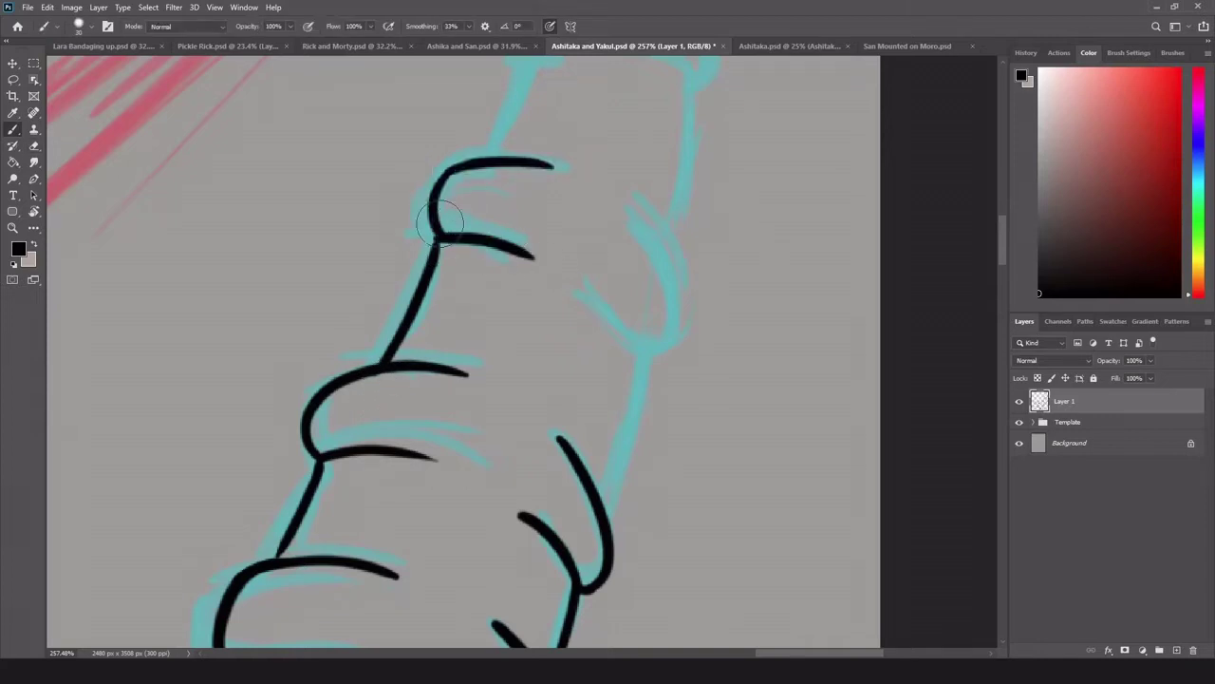
# Ink the right curves of the right horn's fifth ridge and the side line below them.
pyautogui.moveTo(588, 299); pyautogui.dragTo(646, 352)
pyautogui.moveTo(625, 204)
pyautogui.mouseDown()
pyautogui.moveTo(640, 217)
pyautogui.moveTo(658, 351)
pyautogui.moveTo(608, 503)
pyautogui.mouseUp()
pyautogui.hotkey('ctrl', 'z')
pyautogui.hotkey('ctrl', 'z')
pyautogui.hotkey('ctrl', 'z')
pyautogui.hotkey('ctrl', 'z')
# Ink the side lines on both sides above the right horn's fifth ridge.
pyautogui.hscroll(2, 537, 352)
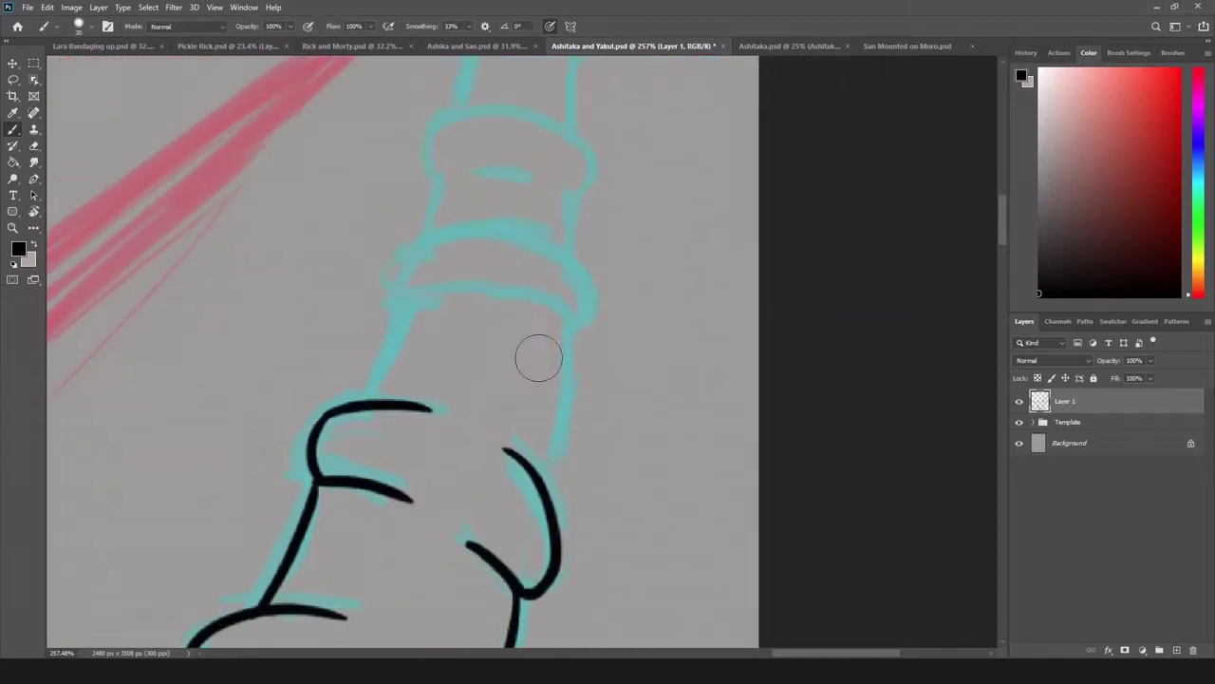
pyautogui.moveTo(406, 304); pyautogui.dragTo(351, 402)
pyautogui.moveTo(567, 318); pyautogui.dragTo(548, 494)
pyautogui.moveTo(397, 296)
pyautogui.mouseDown()
pyautogui.moveTo(465, 249)
pyautogui.moveTo(429, 251)
pyautogui.mouseUp()
pyautogui.hotkey('ctrl', 'z')
pyautogui.hotkey('ctrl', 'z')
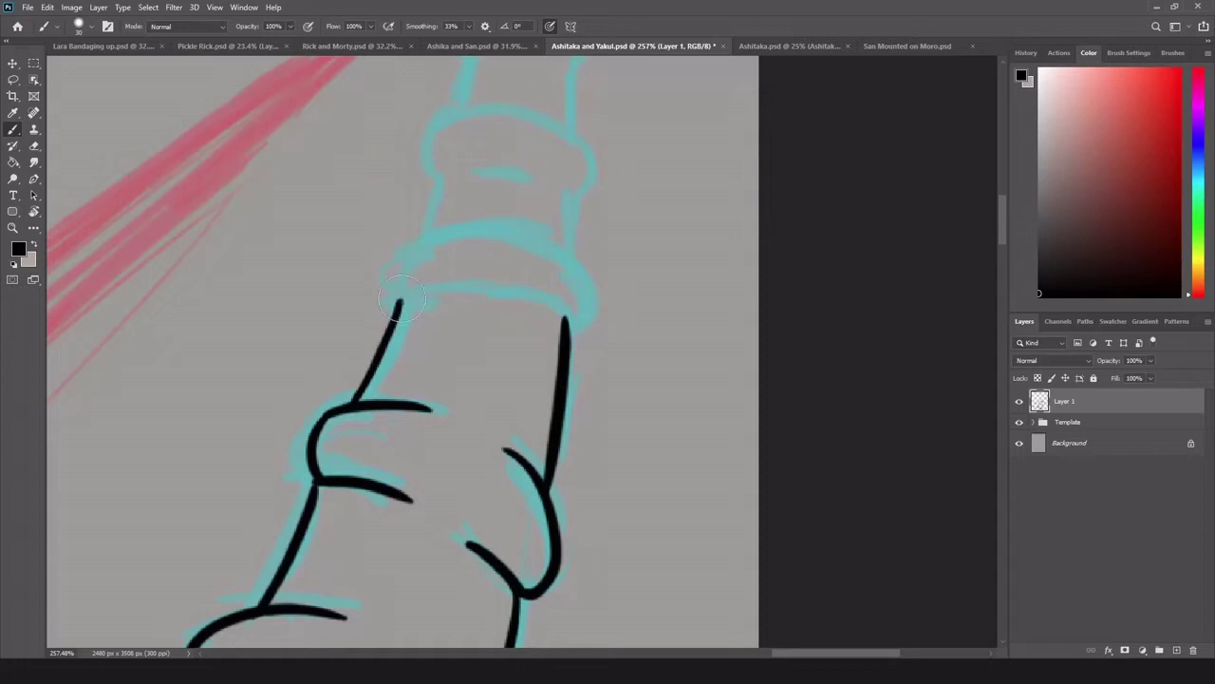
# Ink both sides of the right horn's sixth ridge and the side lines above it.
pyautogui.moveTo(397, 302); pyautogui.dragTo(430, 252)
pyautogui.moveTo(399, 302); pyautogui.dragTo(461, 288)
pyautogui.moveTo(558, 258); pyautogui.dragTo(567, 318)
pyautogui.moveTo(513, 299); pyautogui.dragTo(567, 315)
pyautogui.moveTo(566, 200); pyautogui.dragTo(570, 266)
pyautogui.moveTo(438, 180)
pyautogui.mouseDown()
pyautogui.moveTo(422, 223)
pyautogui.moveTo(457, 246)
pyautogui.mouseUp()
pyautogui.press('e')
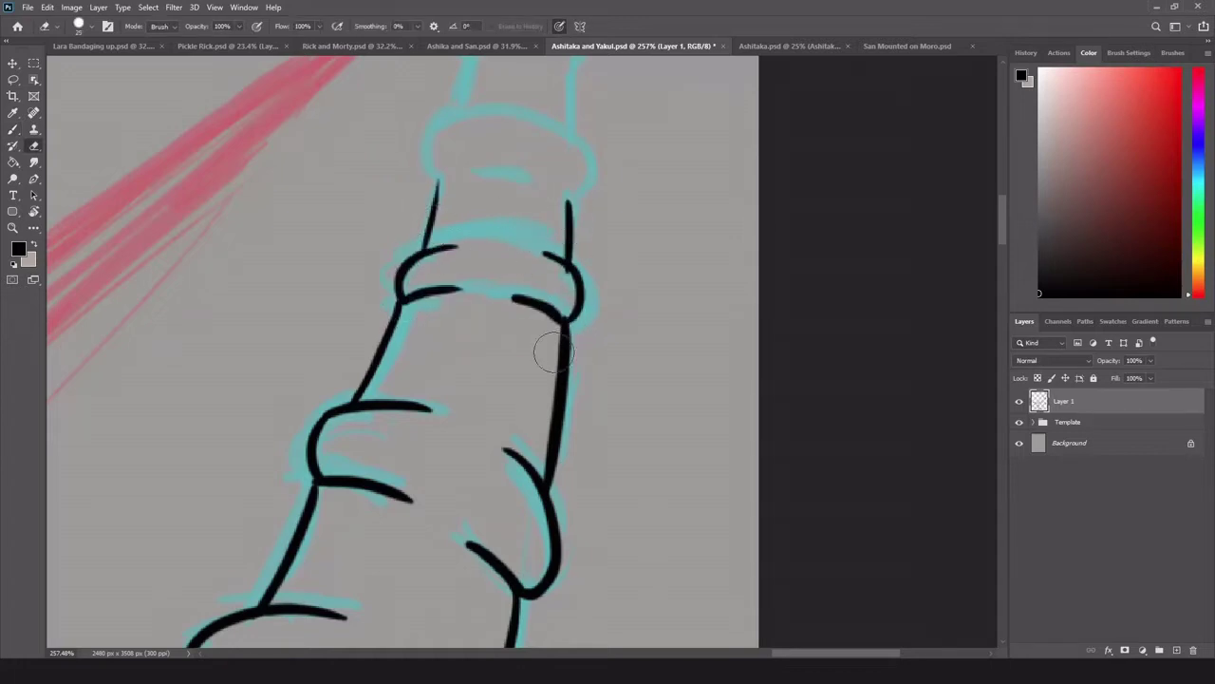
pyautogui.press('b')
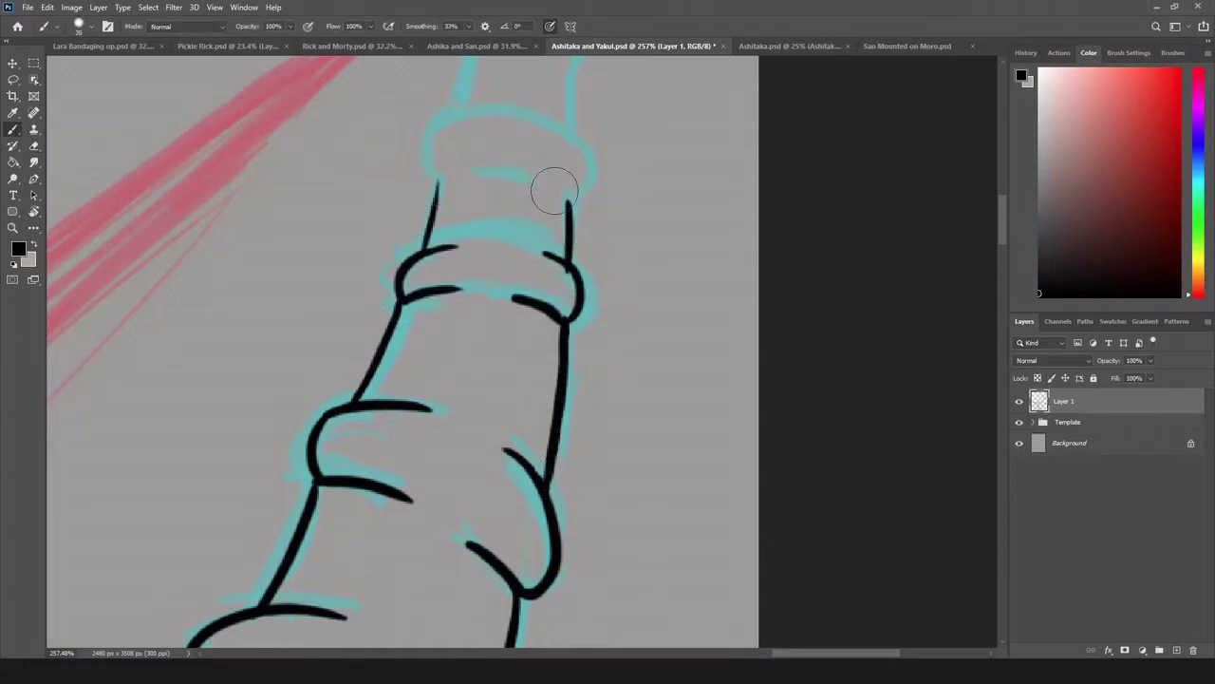
# Ink both sides of the right horn's seventh ridge and the side lines above it.
pyautogui.moveTo(554, 191); pyautogui.dragTo(573, 140)
pyautogui.moveTo(442, 113); pyautogui.dragTo(489, 116)
pyautogui.moveTo(436, 177); pyautogui.dragTo(489, 173)
pyautogui.scroll(5, 466, 290)
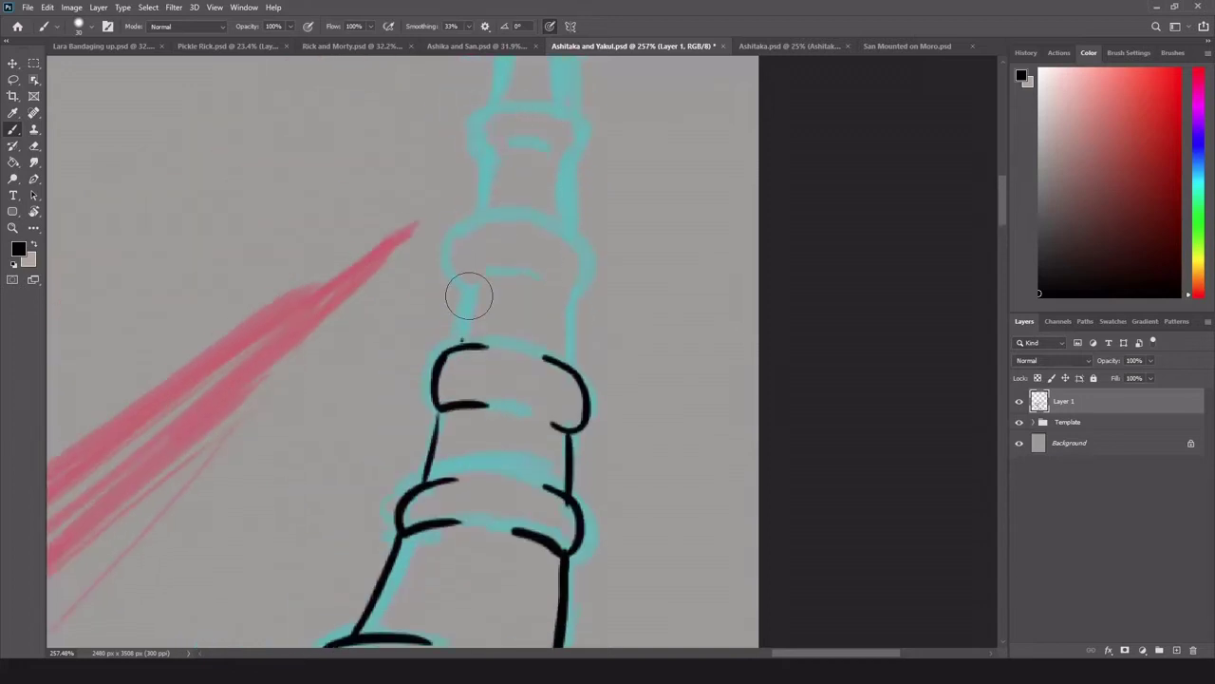
pyautogui.moveTo(466, 291); pyautogui.dragTo(457, 346)
pyautogui.moveTo(446, 404); pyautogui.dragTo(432, 448)
pyautogui.moveTo(568, 302); pyautogui.dragTo(568, 378)
# Ink the right horn's eighth and ninth ridges, the side lines between them and the pointed tip.
pyautogui.moveTo(463, 285); pyautogui.dragTo(495, 283)
pyautogui.moveTo(541, 290)
pyautogui.mouseDown()
pyautogui.moveTo(573, 252)
pyautogui.moveTo(549, 225)
pyautogui.mouseUp()
pyautogui.moveTo(513, 221)
pyautogui.mouseDown()
pyautogui.moveTo(467, 225)
pyautogui.moveTo(463, 281)
pyautogui.mouseUp()
pyautogui.moveTo(565, 233); pyautogui.dragTo(562, 162)
pyautogui.moveTo(489, 169); pyautogui.dragTo(476, 229)
pyautogui.moveTo(518, 114)
pyautogui.mouseDown()
pyautogui.moveTo(489, 165)
pyautogui.moveTo(569, 163)
pyautogui.moveTo(519, 111)
pyautogui.moveTo(561, 277)
pyautogui.moveTo(496, 277)
pyautogui.mouseUp()
pyautogui.scroll(4, 546, 123)
pyautogui.press('e')
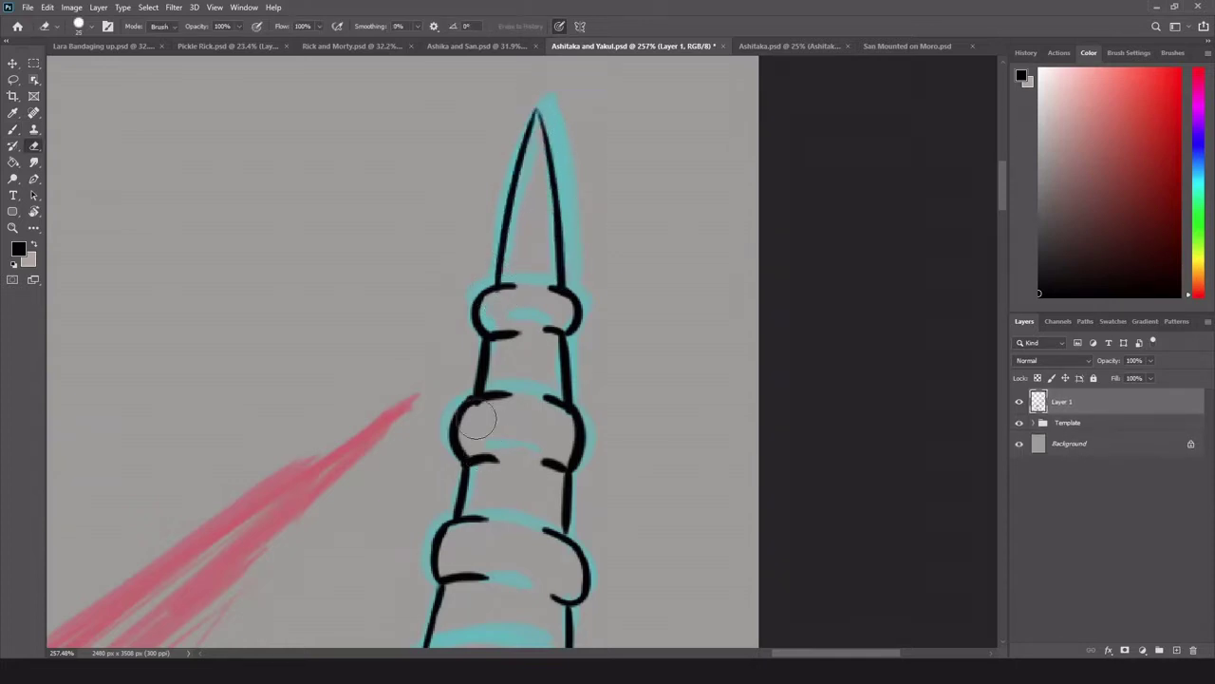
# Hide the Template group to examine the inked right horn on its own, and show the group again.
pyautogui.scroll(-4, 496, 406)
pyautogui.click(1018, 423)
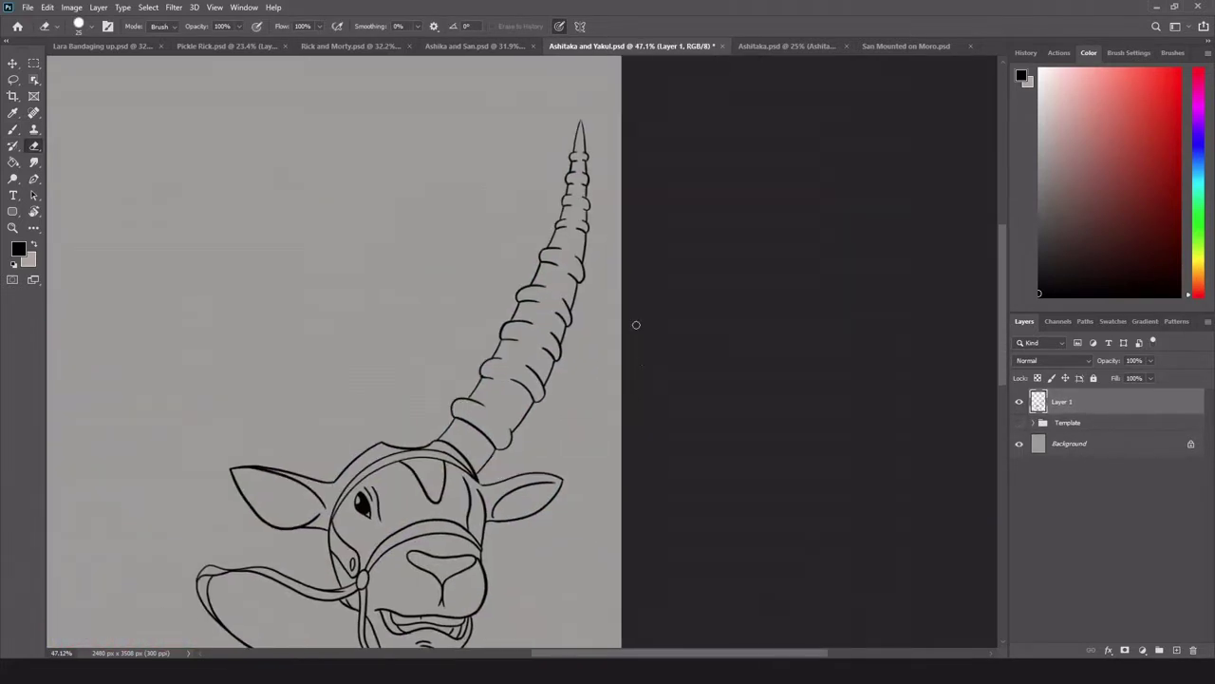
pyautogui.scroll(3, 468, 510)
pyautogui.press('b')
pyautogui.moveTo(478, 515); pyautogui.dragTo(406, 477)
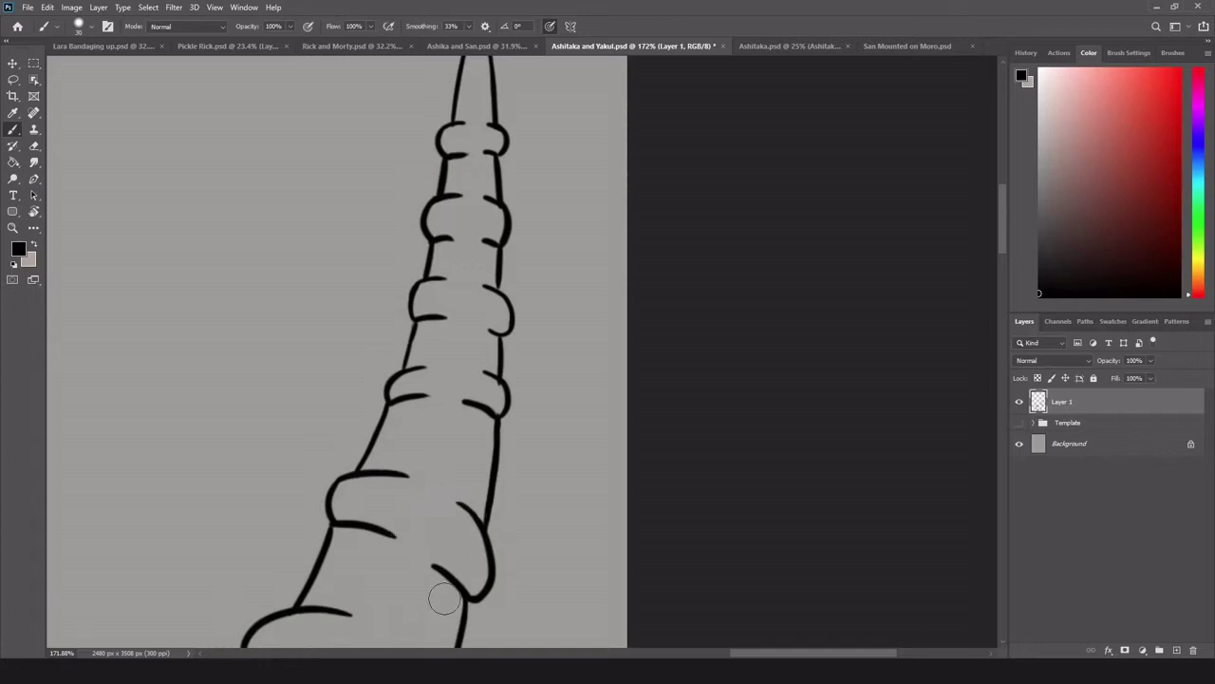
pyautogui.scroll(-4, 521, 500)
pyautogui.click(1019, 423)
# Ink the side lines at the left horn's base and both sides of its first ridge.
pyautogui.scroll(3, 643, 281)
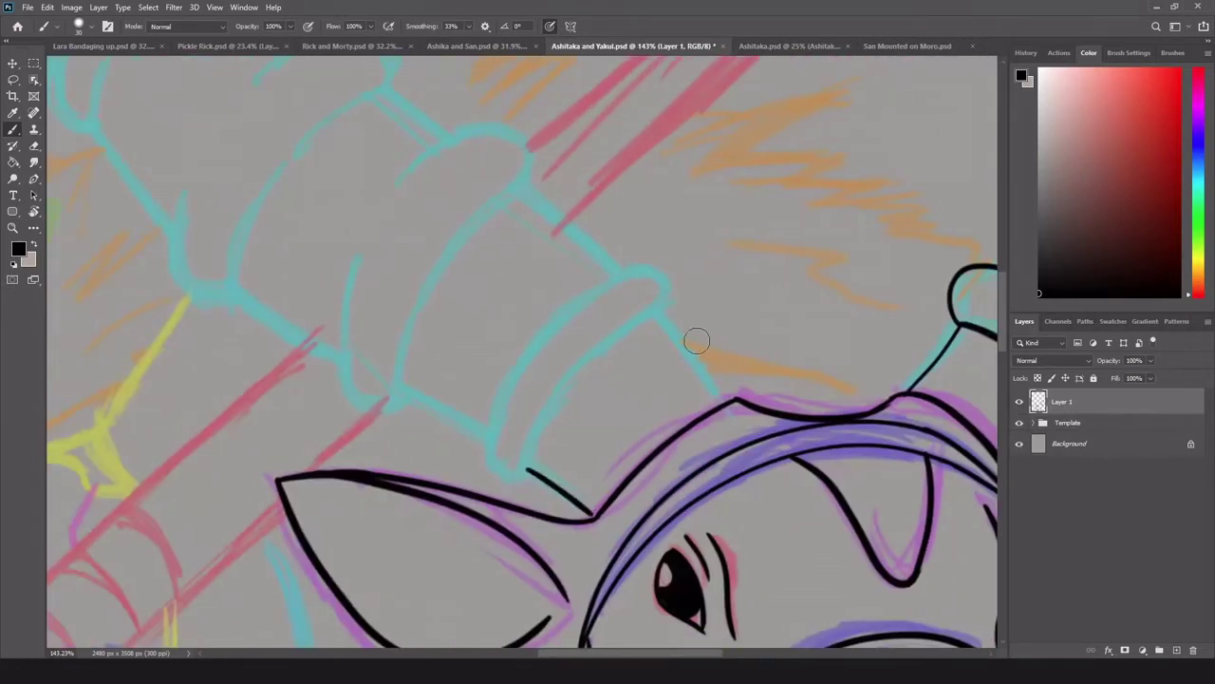
pyautogui.moveTo(655, 313); pyautogui.dragTo(722, 399)
pyautogui.moveTo(527, 472); pyautogui.dragTo(655, 314)
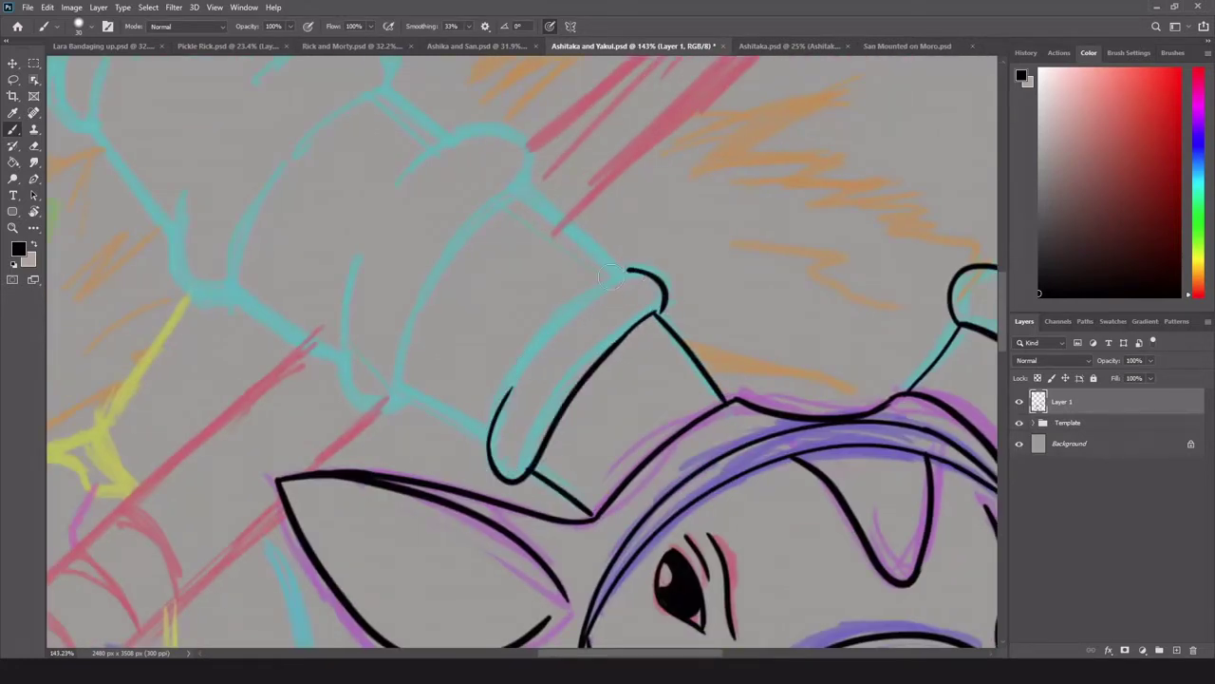
pyautogui.moveTo(612, 275); pyautogui.dragTo(581, 297)
# Ink the side lines above the left horn's first ridge and both sides of the second ridge.
pyautogui.moveTo(617, 271); pyautogui.dragTo(519, 181)
pyautogui.moveTo(488, 437); pyautogui.dragTo(399, 394)
pyautogui.moveTo(432, 285); pyautogui.dragTo(403, 394)
pyautogui.moveTo(517, 185)
pyautogui.mouseDown()
pyautogui.moveTo(468, 226)
pyautogui.moveTo(394, 190)
pyautogui.mouseUp()
pyautogui.moveTo(398, 404); pyautogui.dragTo(356, 284)
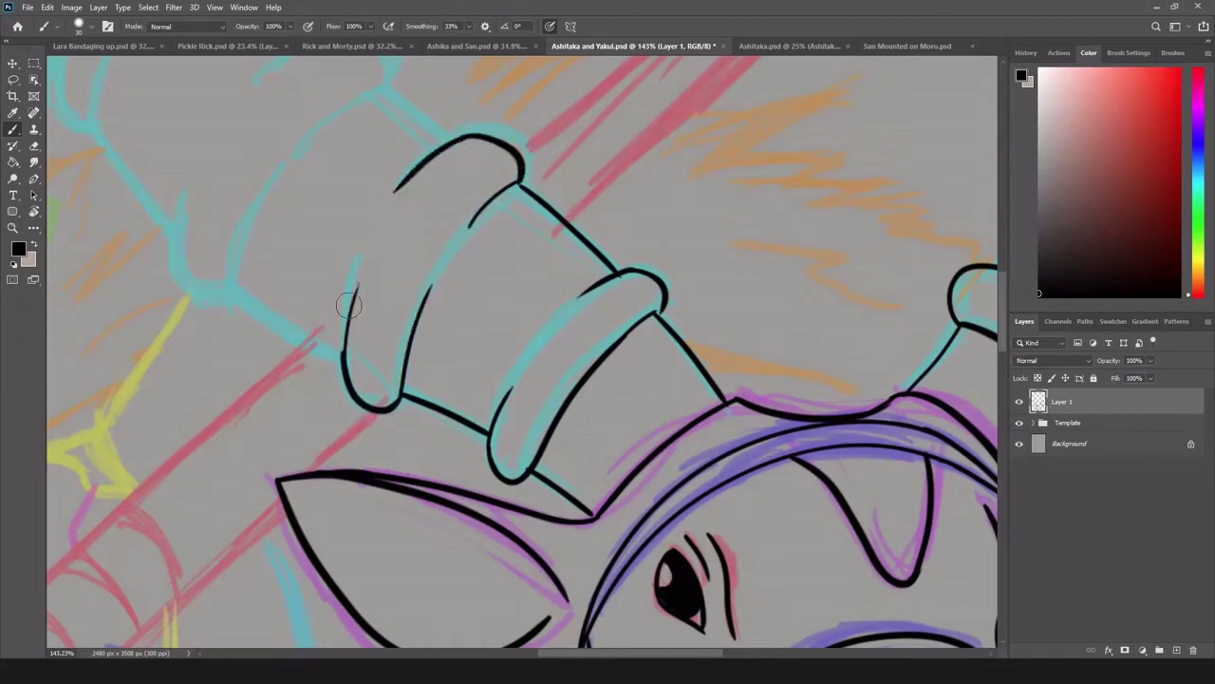
# Ink the side lines above the left horn's second ridge and both sides of the third ridge.
pyautogui.moveTo(242, 228); pyautogui.dragTo(228, 289)
pyautogui.moveTo(187, 184); pyautogui.dragTo(228, 294)
pyautogui.scroll(3, 442, 170)
pyautogui.moveTo(380, 233); pyautogui.dragTo(456, 283)
pyautogui.hotkey('ctrl', 'z')
pyautogui.moveTo(299, 290)
pyautogui.mouseDown()
pyautogui.moveTo(456, 282)
pyautogui.moveTo(379, 228)
pyautogui.mouseUp()
pyautogui.hotkey('ctrl', 'z')
pyautogui.moveTo(249, 237); pyautogui.dragTo(385, 228)
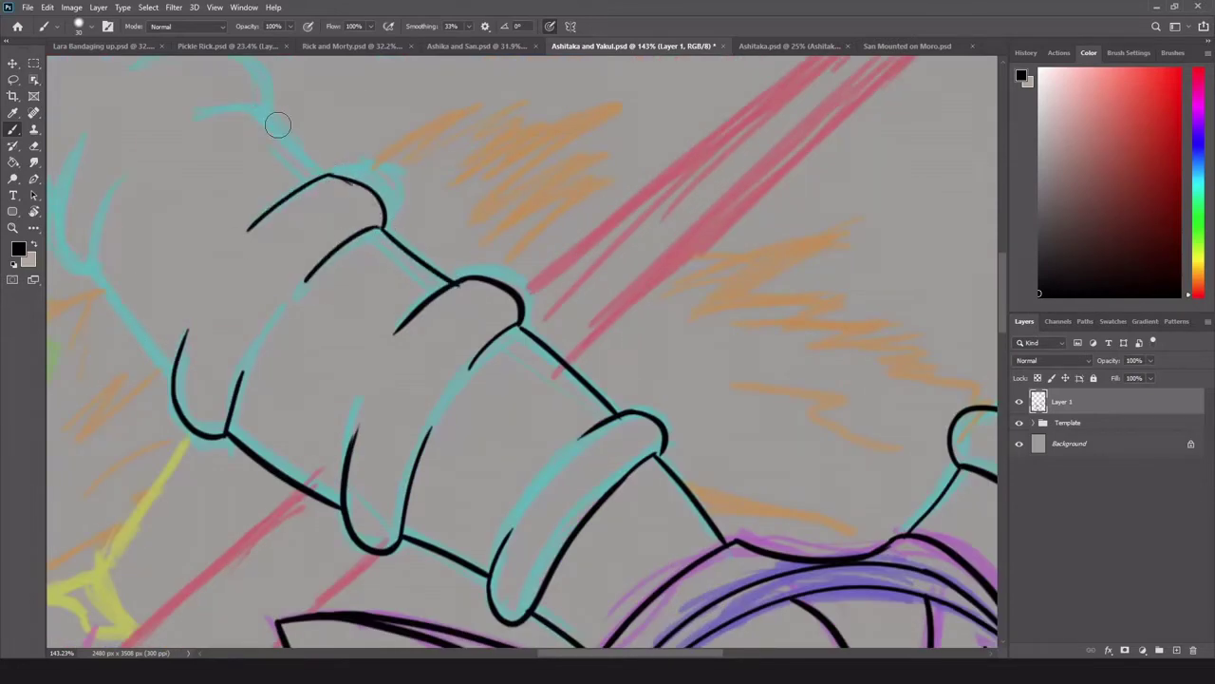
# Ink the side lines above the left horn's third ridge and both sides of the fourth ridge.
pyautogui.moveTo(93, 266); pyautogui.dragTo(173, 378)
pyautogui.scroll(3, 181, 370)
pyautogui.hscroll(-3, 180, 370)
pyautogui.moveTo(352, 202); pyautogui.dragTo(402, 266)
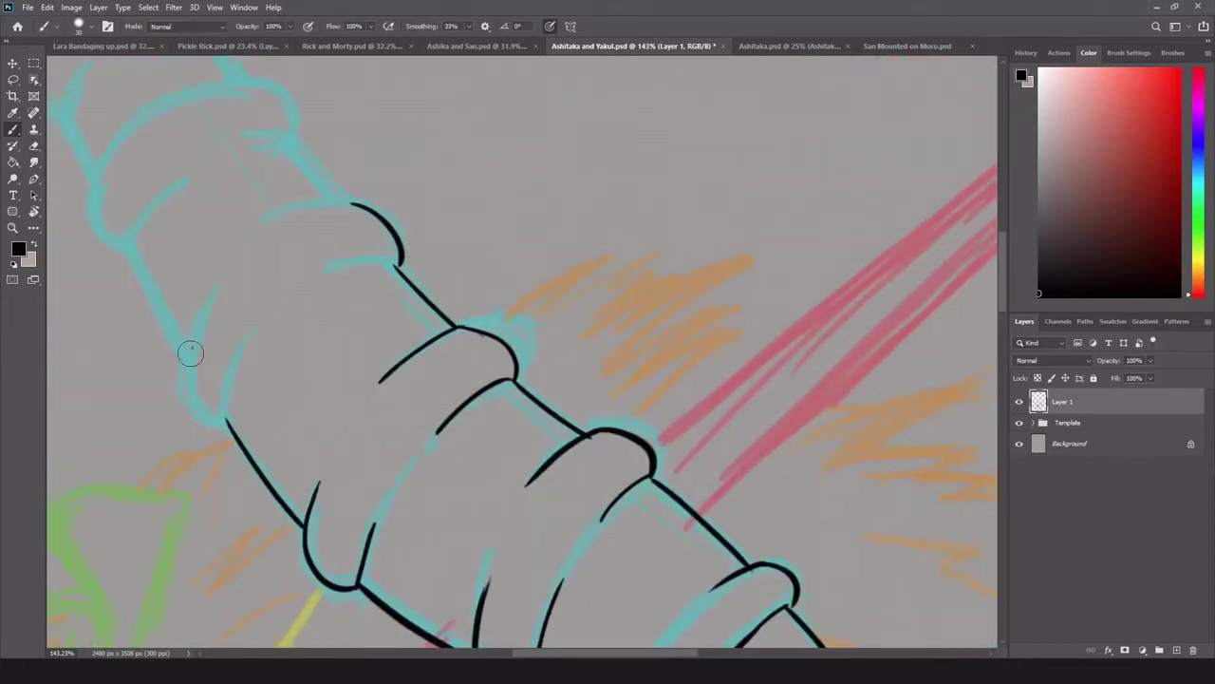
pyautogui.moveTo(190, 353); pyautogui.dragTo(224, 417)
pyautogui.moveTo(248, 346); pyautogui.dragTo(226, 418)
pyautogui.moveTo(231, 277); pyautogui.dragTo(190, 365)
pyautogui.moveTo(266, 220); pyautogui.dragTo(349, 193)
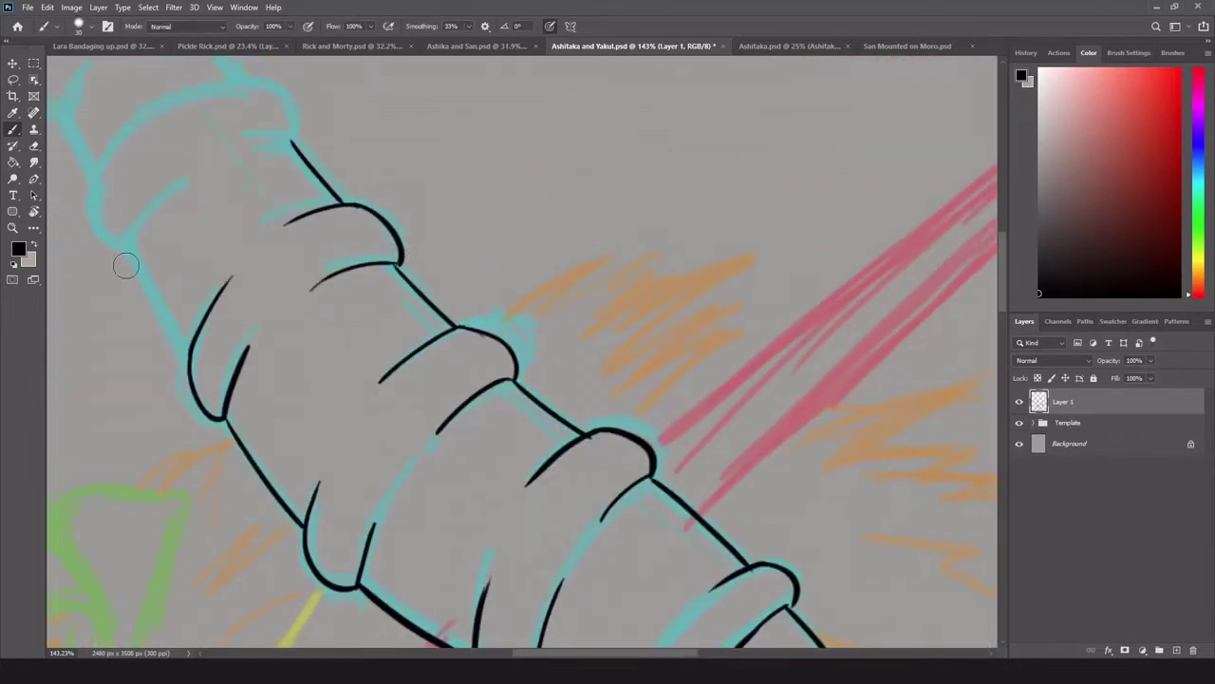
# Ink the left side line above the left horn's fourth ridge and the curves of the fifth ridge.
pyautogui.moveTo(130, 245); pyautogui.dragTo(190, 353)
pyautogui.moveTo(95, 172); pyautogui.dragTo(188, 185)
pyautogui.moveTo(294, 136); pyautogui.dragTo(252, 148)
pyautogui.moveTo(245, 85); pyautogui.dragTo(294, 133)
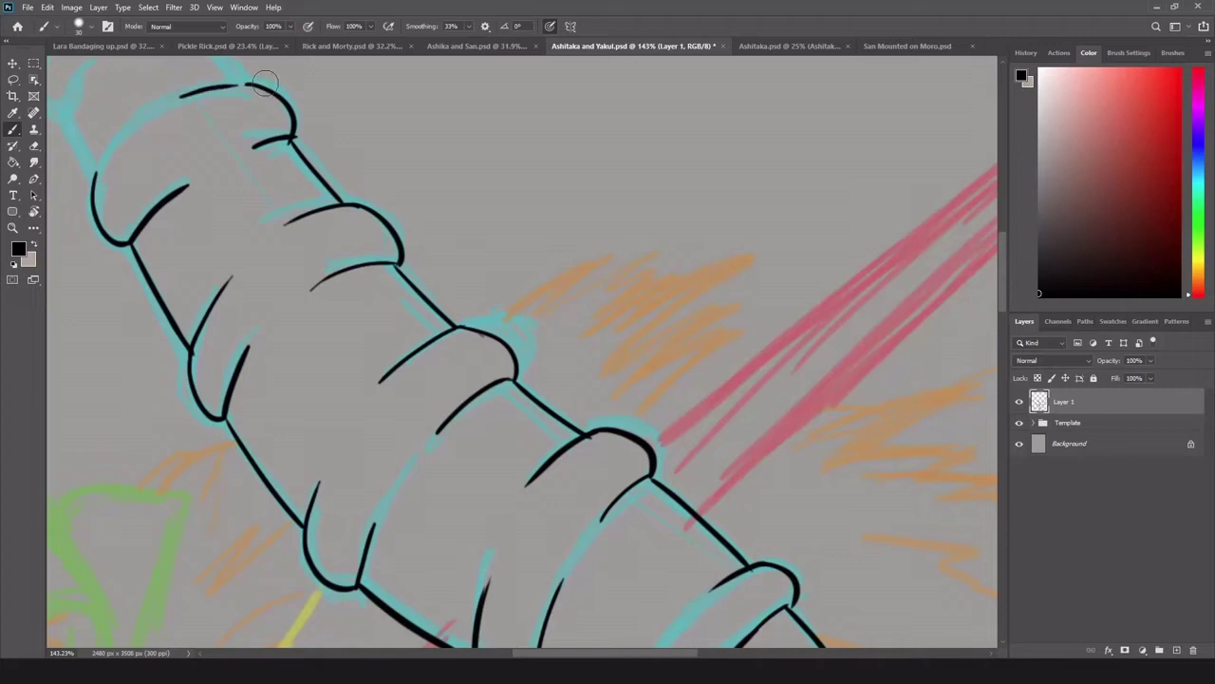
# Ink the upper curve of the left horn's fifth ridge and the side lines above it.
pyautogui.scroll(3, 554, 274)
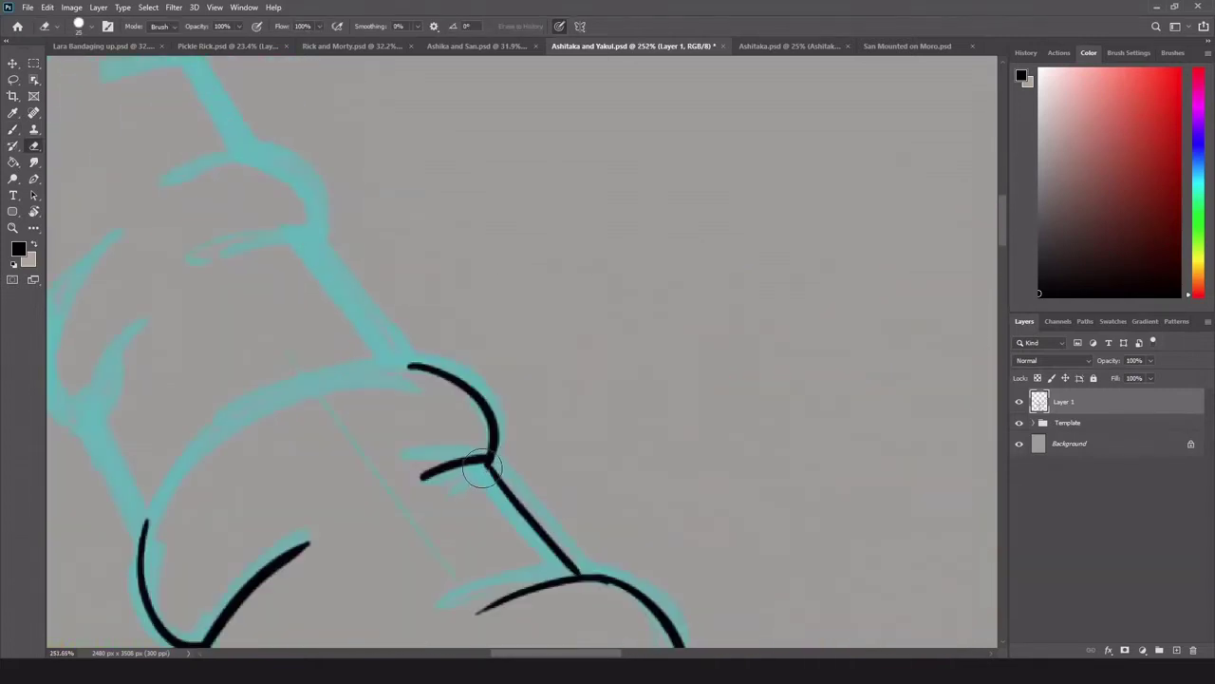
pyautogui.moveTo(410, 365); pyautogui.dragTo(289, 393)
pyautogui.moveTo(87, 423); pyautogui.dragTo(143, 528)
pyautogui.moveTo(315, 230); pyautogui.dragTo(409, 362)
# Ink the curves on both sides of the left horn's sixth ridge.
pyautogui.moveTo(163, 173); pyautogui.dragTo(318, 228)
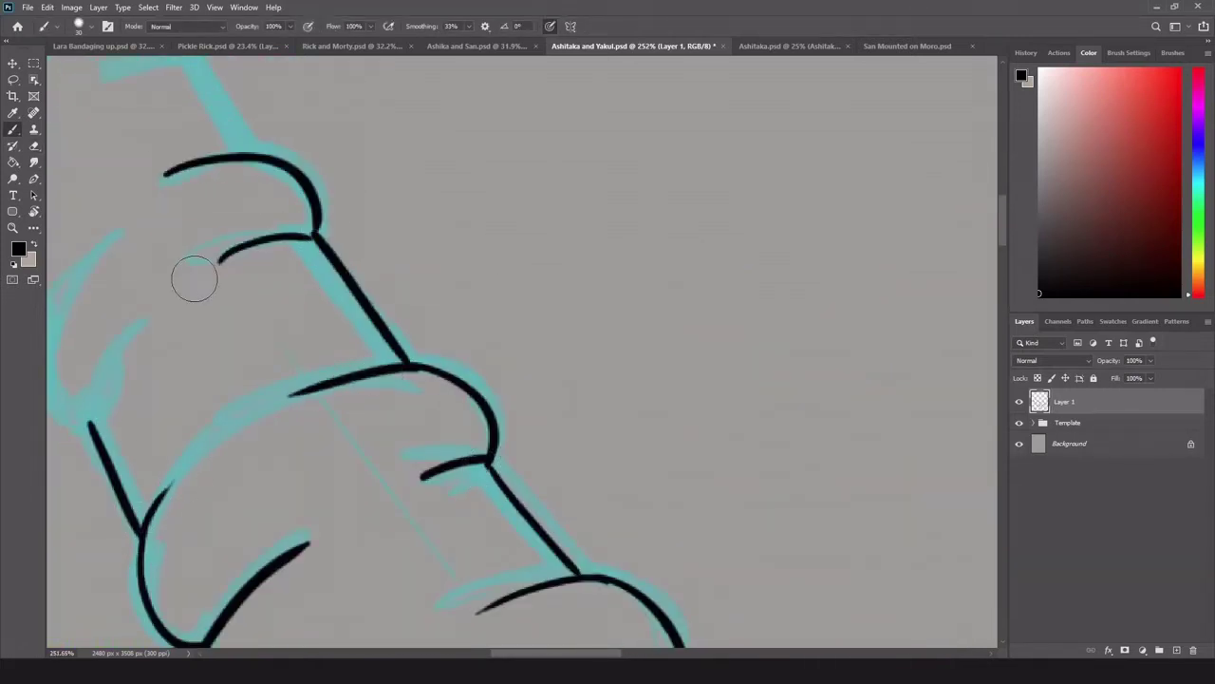
pyautogui.moveTo(200, 270); pyautogui.dragTo(314, 229)
pyautogui.moveTo(136, 324); pyautogui.dragTo(90, 417)
pyautogui.moveTo(142, 247); pyautogui.dragTo(285, 299)
pyautogui.hotkey('ctrl', 'z')
pyautogui.moveTo(268, 392)
pyautogui.mouseDown()
pyautogui.moveTo(230, 465)
pyautogui.moveTo(178, 365)
pyautogui.mouseUp()
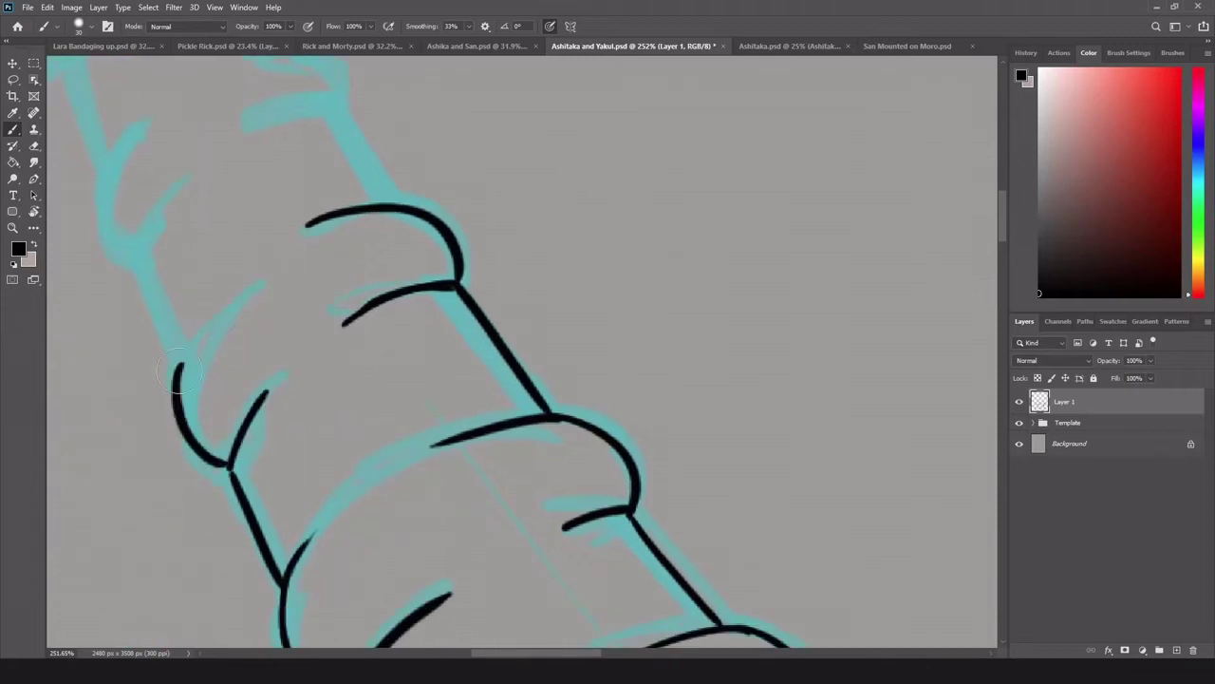
# Ink the side lines above the left horn's sixth ridge and the left curves of the seventh ridge.
pyautogui.moveTo(342, 112); pyautogui.dragTo(404, 207)
pyautogui.moveTo(222, 114)
pyautogui.mouseDown()
pyautogui.moveTo(465, 266)
pyautogui.moveTo(380, 394)
pyautogui.mouseUp()
pyautogui.moveTo(436, 342); pyautogui.dragTo(385, 391)
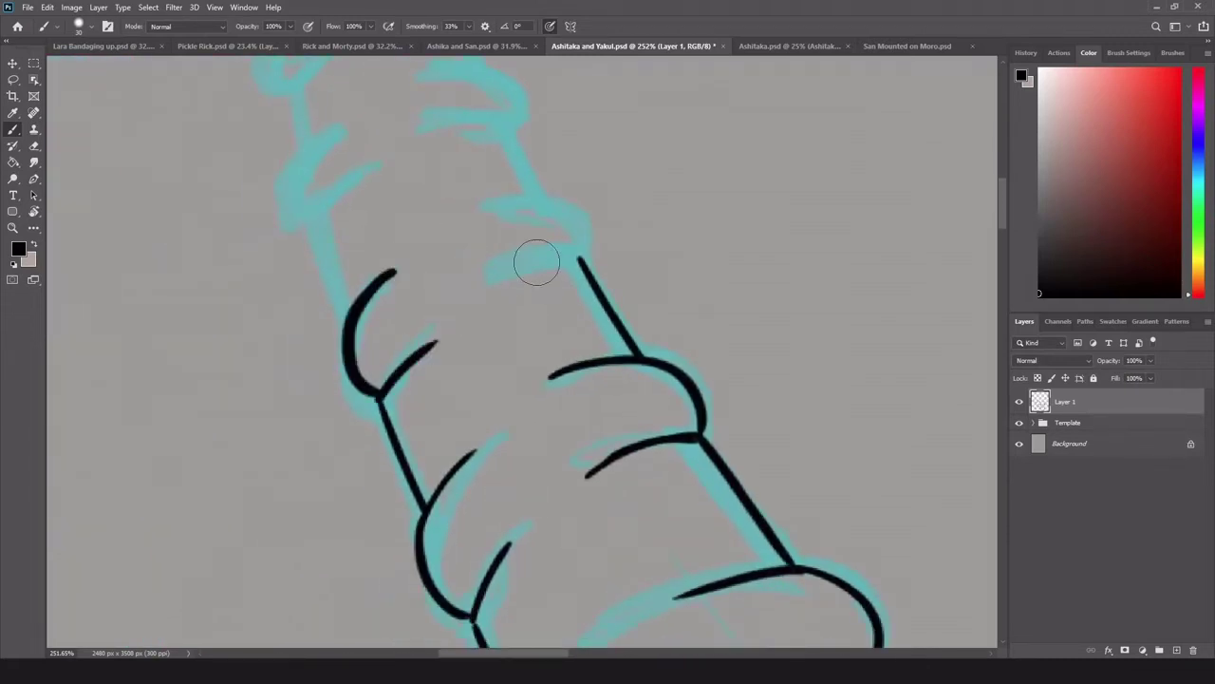
pyautogui.moveTo(505, 293); pyautogui.dragTo(581, 267)
pyautogui.moveTo(543, 201); pyautogui.dragTo(585, 248)
pyautogui.moveTo(470, 228)
pyautogui.mouseDown()
pyautogui.moveTo(548, 203)
pyautogui.moveTo(506, 128)
pyautogui.mouseUp()
pyautogui.hotkey('ctrl', 'z')
pyautogui.hotkey('ctrl', 'z')
pyautogui.hotkey('ctrl', 'z')
pyautogui.hotkey('ctrl', 'z')
pyautogui.hotkey('ctrl', 'z')
# Ink the lower curves on both sides of the left horn's seventh ridge.
pyautogui.moveTo(438, 319); pyautogui.dragTo(380, 392)
pyautogui.moveTo(503, 273); pyautogui.dragTo(581, 256)
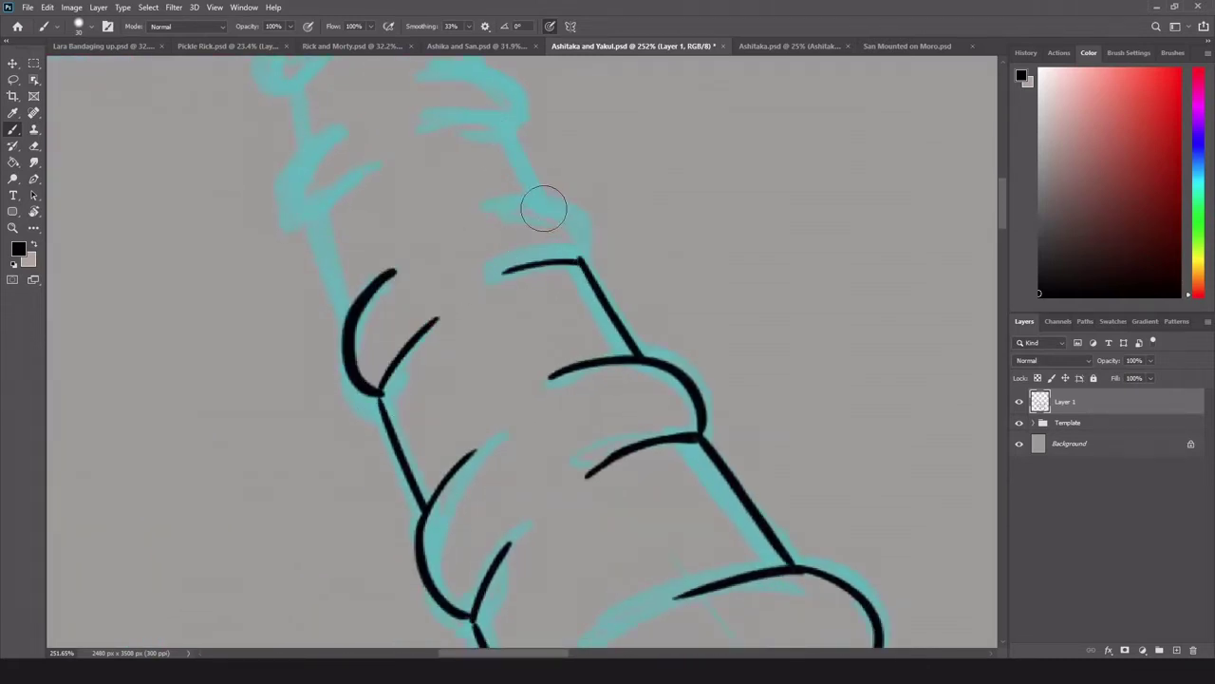
pyautogui.moveTo(469, 228); pyautogui.dragTo(584, 254)
pyautogui.moveTo(543, 201)
pyautogui.mouseDown()
pyautogui.moveTo(506, 128)
pyautogui.moveTo(543, 201)
pyautogui.mouseUp()
pyautogui.hotkey('ctrl', 'z')
# Ink the left side line above the left horn's seventh ridge and complete the ridge's curves on both sides.
pyautogui.moveTo(318, 205); pyautogui.dragTo(343, 322)
pyautogui.moveTo(380, 285); pyautogui.dragTo(492, 429)
pyautogui.moveTo(423, 287); pyautogui.dragTo(413, 358)
pyautogui.moveTo(496, 302); pyautogui.dragTo(432, 353)
pyautogui.moveTo(555, 269); pyautogui.dragTo(612, 256)
pyautogui.moveTo(595, 207); pyautogui.dragTo(622, 260)
pyautogui.moveTo(525, 222)
pyautogui.mouseDown()
pyautogui.moveTo(590, 204)
pyautogui.moveTo(595, 214)
pyautogui.mouseUp()
# Ink both sides of the left horn's eighth ridge and the side lines above it.
pyautogui.scroll(3, 532, 190)
pyautogui.moveTo(525, 337); pyautogui.dragTo(545, 418)
pyautogui.moveTo(389, 361)
pyautogui.mouseDown()
pyautogui.moveTo(403, 541)
pyautogui.moveTo(443, 515)
pyautogui.mouseUp()
pyautogui.moveTo(392, 473); pyautogui.dragTo(458, 442)
pyautogui.moveTo(469, 496); pyautogui.dragTo(568, 479)
pyautogui.moveTo(546, 418); pyautogui.dragTo(569, 479)
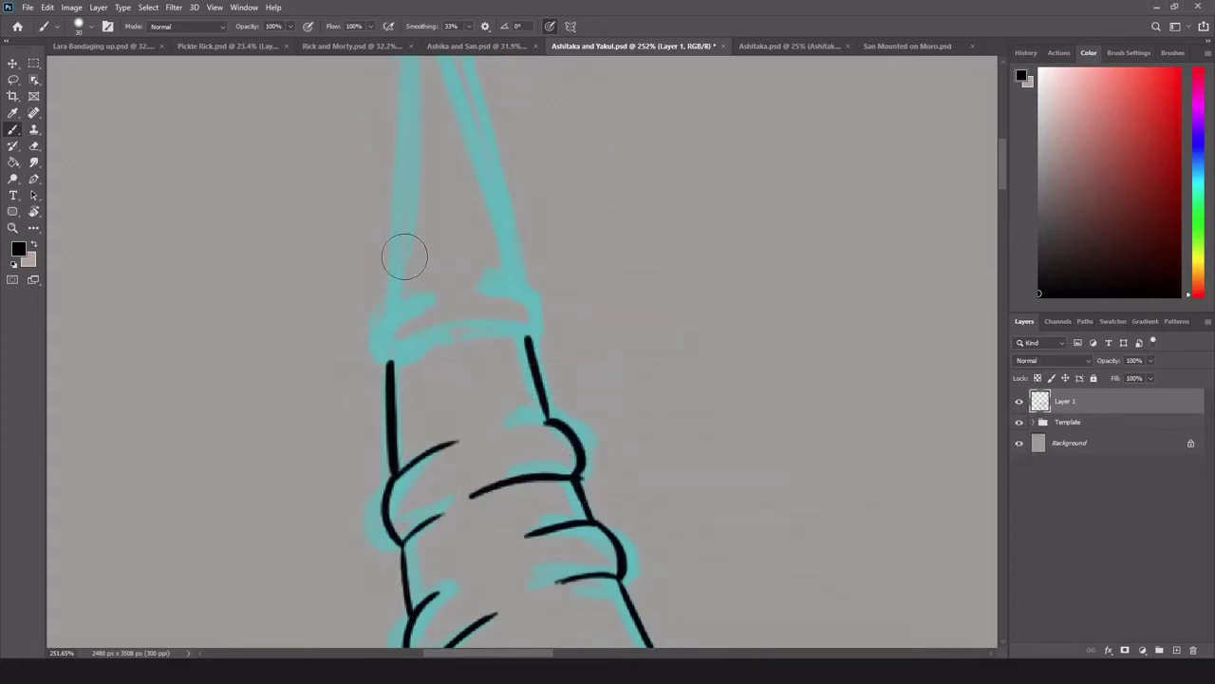
# Ink the curves on both sides of the left horn's ninth ridge.
pyautogui.moveTo(422, 307); pyautogui.dragTo(412, 328)
pyautogui.moveTo(465, 287)
pyautogui.mouseDown()
pyautogui.moveTo(518, 279)
pyautogui.moveTo(539, 328)
pyautogui.mouseUp()
pyautogui.moveTo(532, 330); pyautogui.dragTo(486, 335)
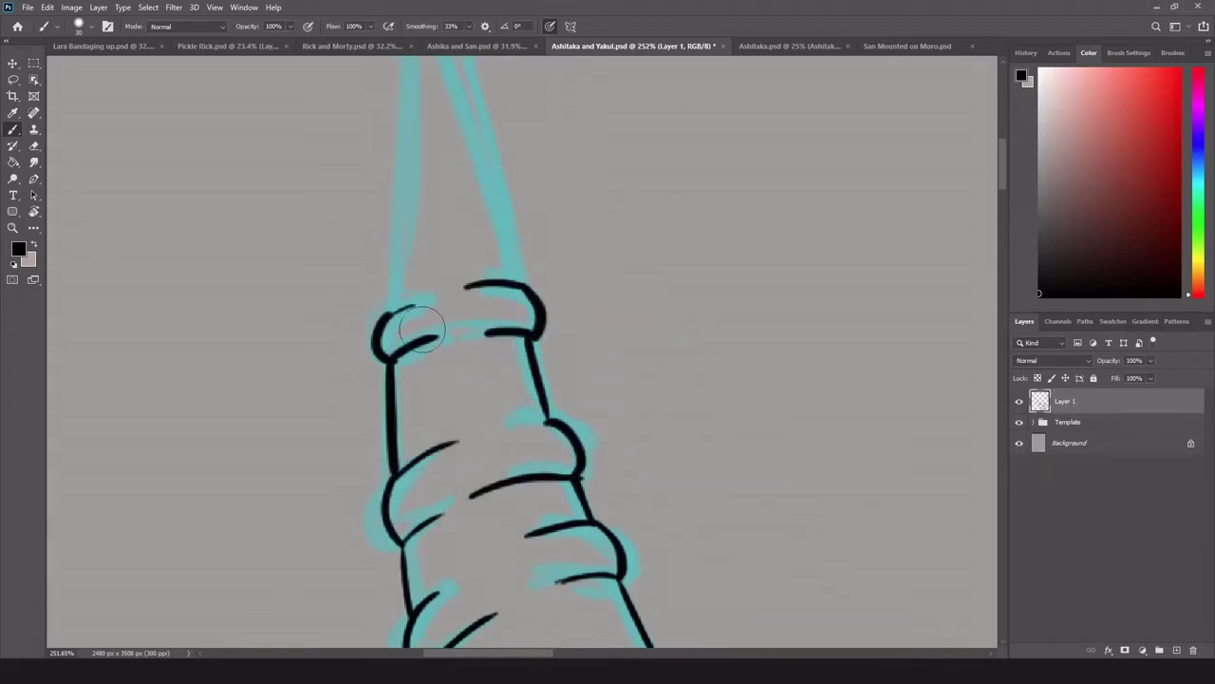
# Ink the two sides of the left horn's pointed tip and check the horns against the Template group.
pyautogui.scroll(2, 422, 329)
pyautogui.moveTo(407, 163)
pyautogui.mouseDown()
pyautogui.moveTo(399, 462)
pyautogui.moveTo(380, 516)
pyautogui.mouseUp()
pyautogui.moveTo(406, 147); pyautogui.dragTo(492, 446)
pyautogui.hotkey('ctrl', 'z')
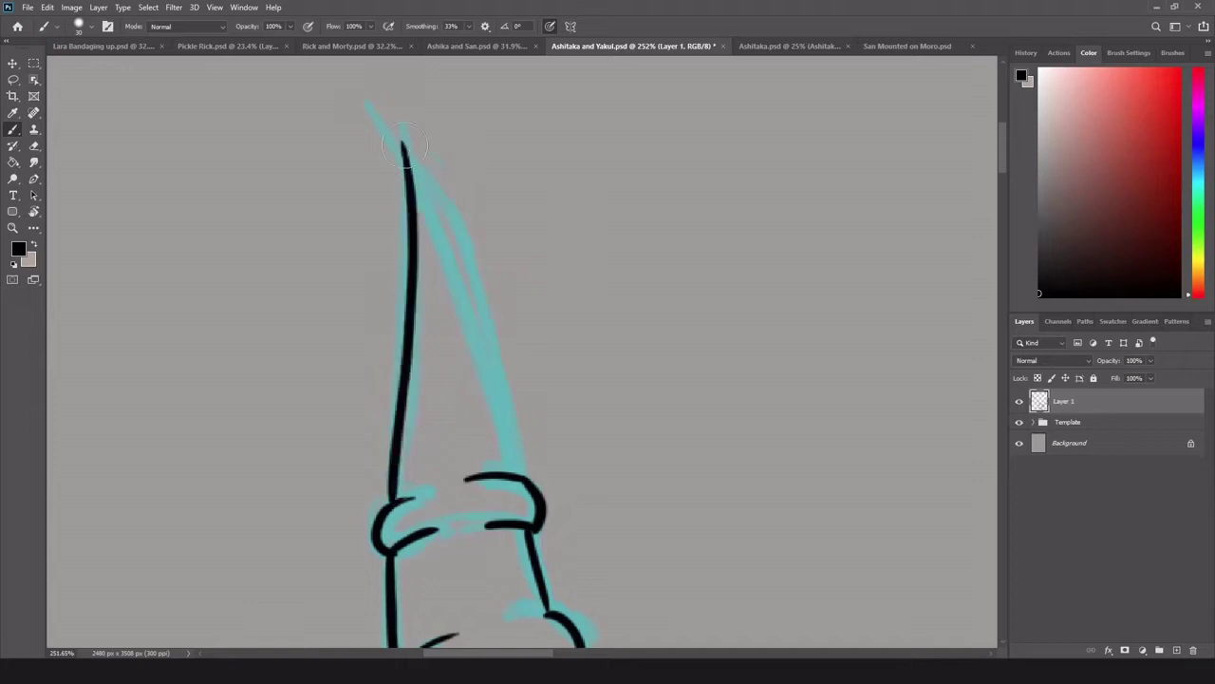
pyautogui.moveTo(406, 147); pyautogui.dragTo(512, 465)
pyautogui.hotkey('ctrl', '0')
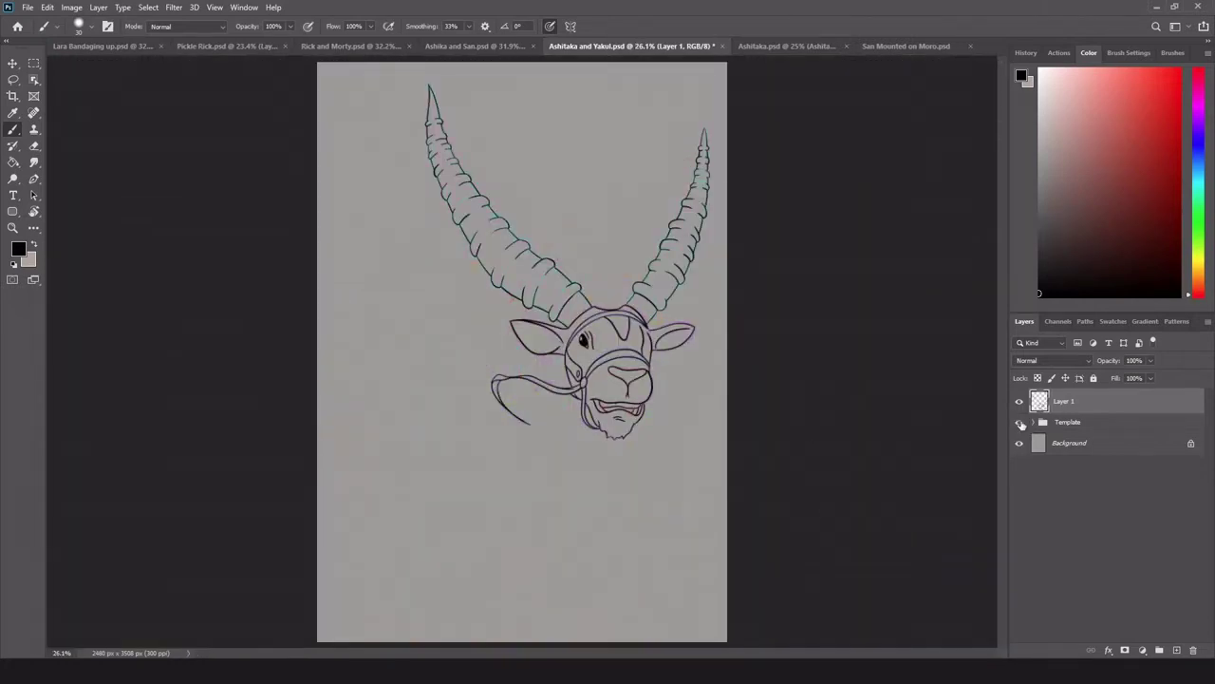
pyautogui.click(1020, 423)
# Ink the spiky outline of Yakul's chest fur down both sides and along its lower edge.
pyautogui.scroll(5, 493, 440)
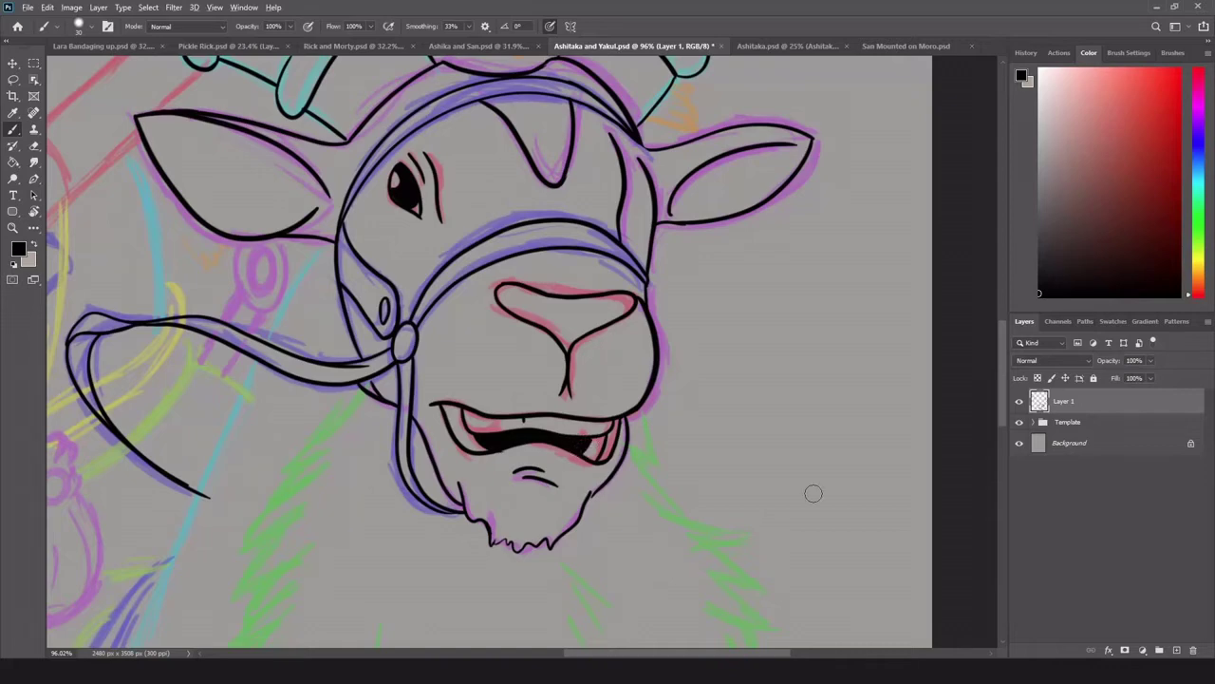
pyautogui.hotkey('ctrl', '0')
pyautogui.scroll(3, 570, 290)
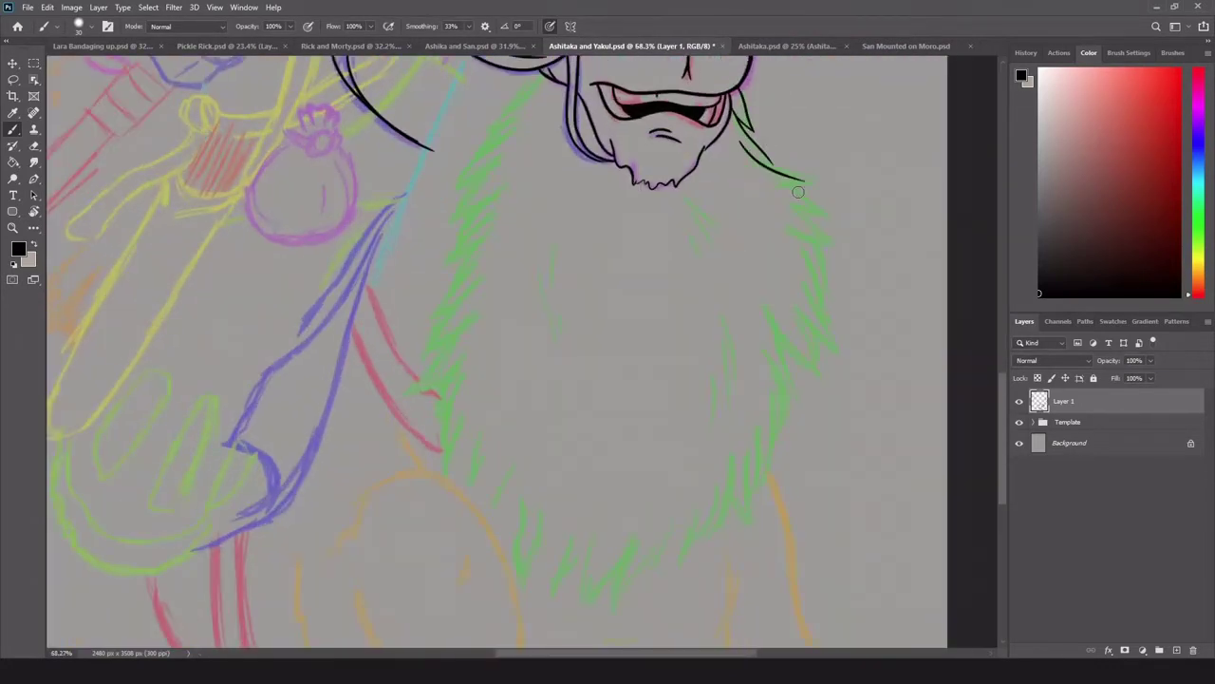
pyautogui.moveTo(805, 245); pyautogui.dragTo(824, 302)
pyautogui.moveTo(809, 280); pyautogui.dragTo(840, 359)
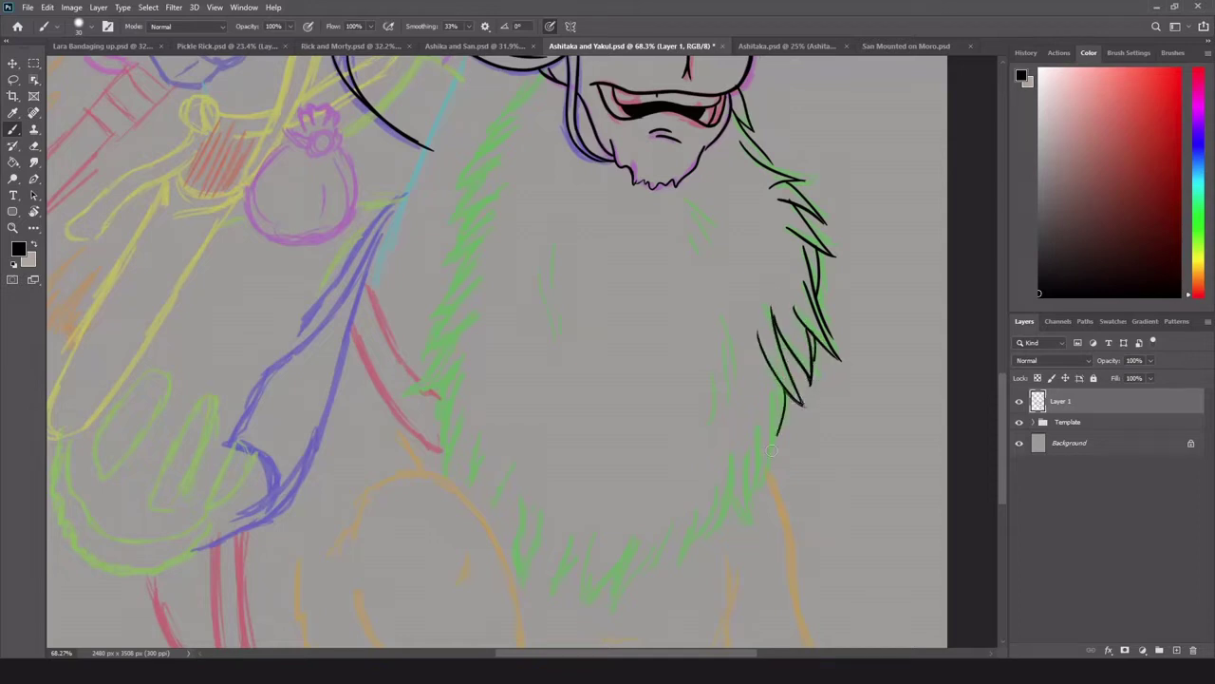
pyautogui.moveTo(779, 397); pyautogui.dragTo(749, 493)
pyautogui.moveTo(699, 532); pyautogui.dragTo(614, 617)
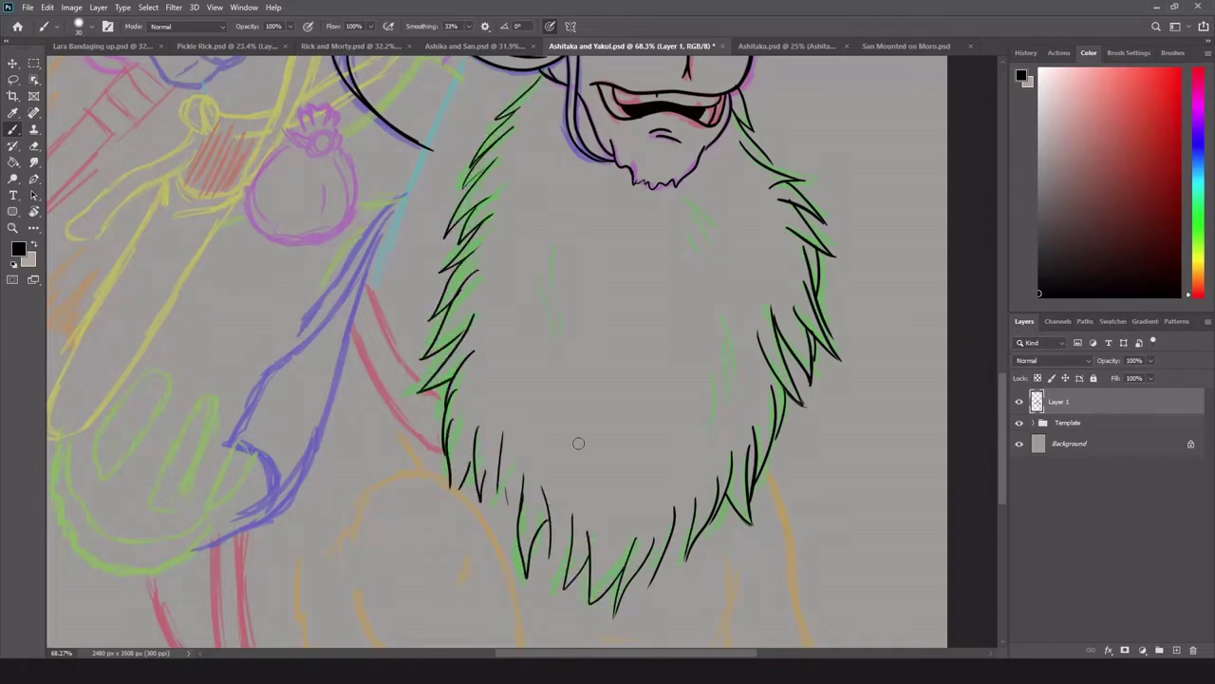
# Add short fur detail strokes inside the chest fur, below the chin and along the middle.
pyautogui.moveTo(578, 442); pyautogui.dragTo(540, 459)
pyautogui.moveTo(648, 217); pyautogui.dragTo(680, 275)
pyautogui.moveTo(676, 318); pyautogui.dragTo(693, 427)
pyautogui.moveTo(676, 378); pyautogui.dragTo(670, 441)
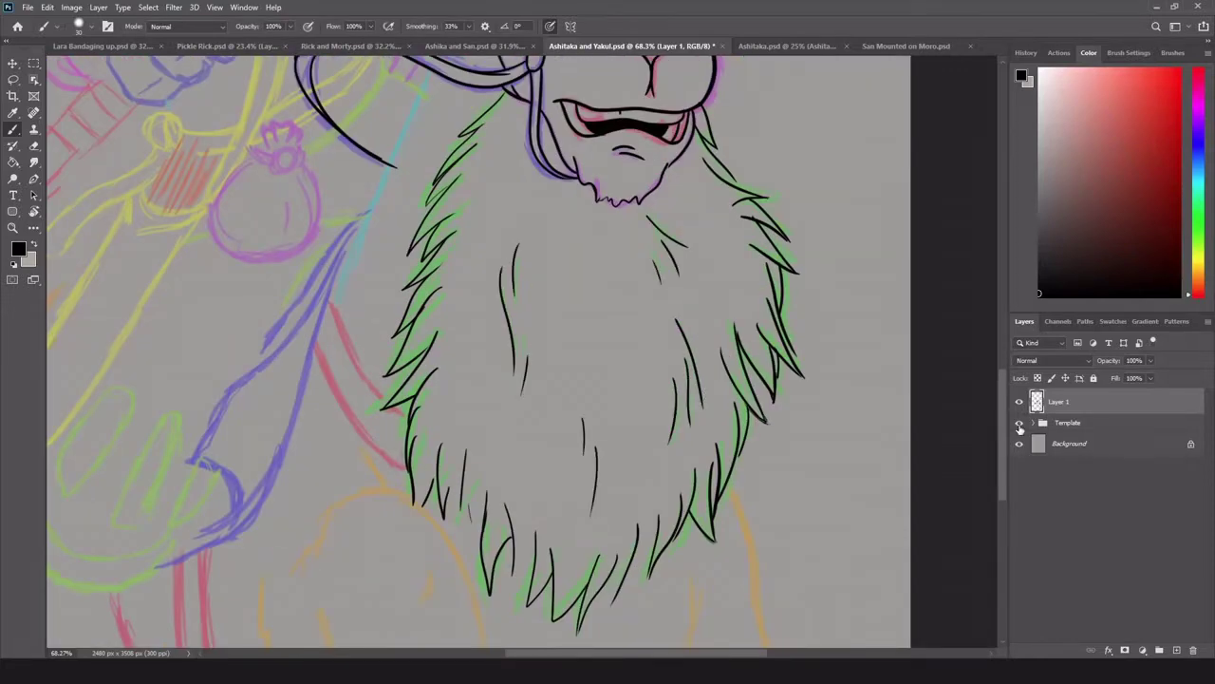
# Hide the Template group to examine the whole line art, and show the group again.
pyautogui.click(1019, 422)
pyautogui.scroll(-5, 475, 352)
pyautogui.scroll(3, 491, 282)
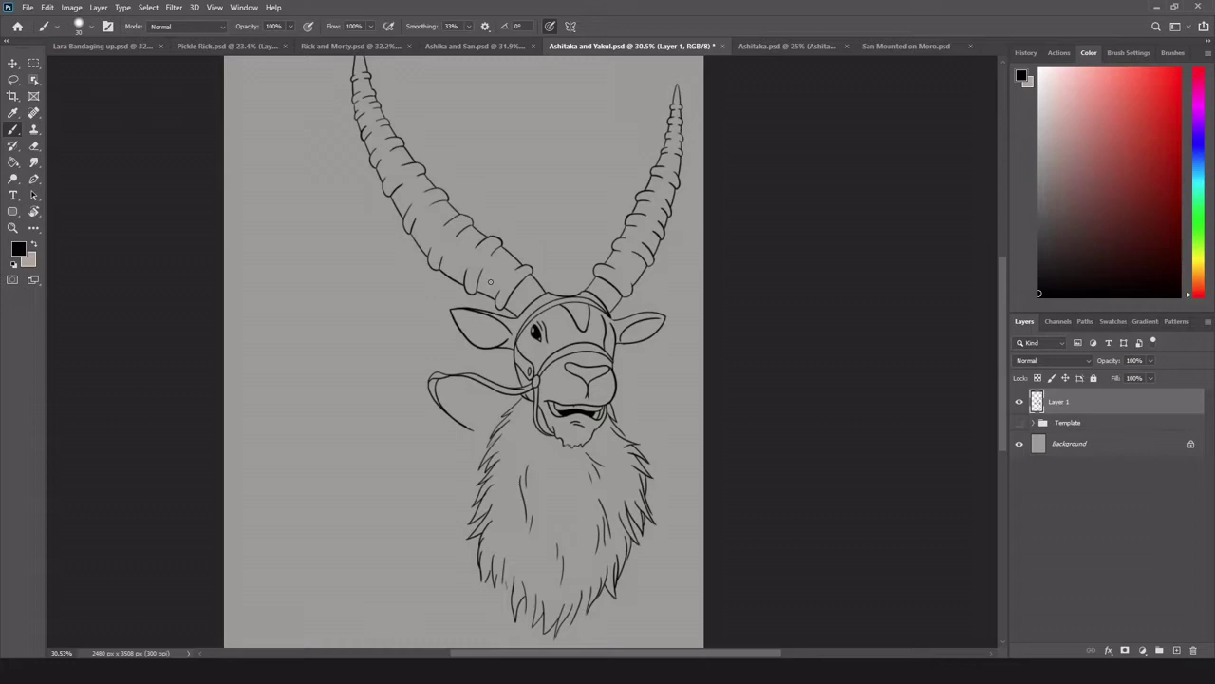
pyautogui.click(1018, 423)
# Ink the neck line over the turquoise sketch from the cheek past the end of the rein, and clean up its crossing.
pyautogui.scroll(5, 361, 427)
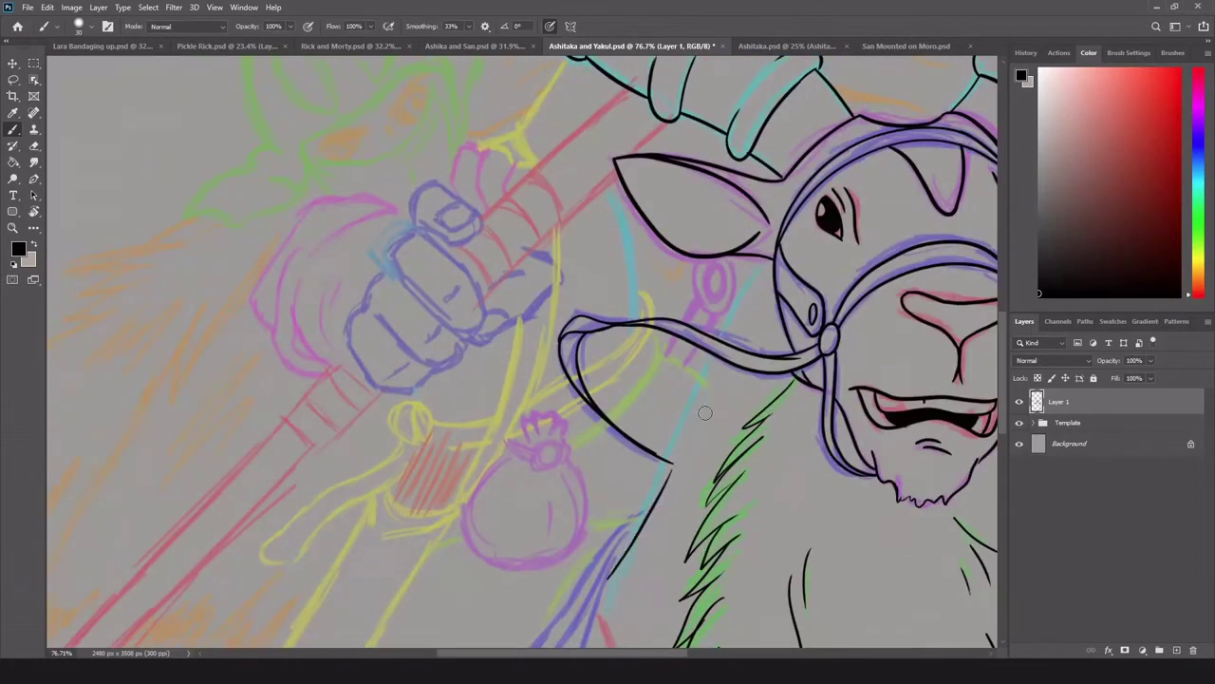
pyautogui.scroll(-2, 661, 557)
pyautogui.hotkey('ctrl', 'z')
pyautogui.hotkey('ctrl', 'shift', 'z')
pyautogui.press('e')
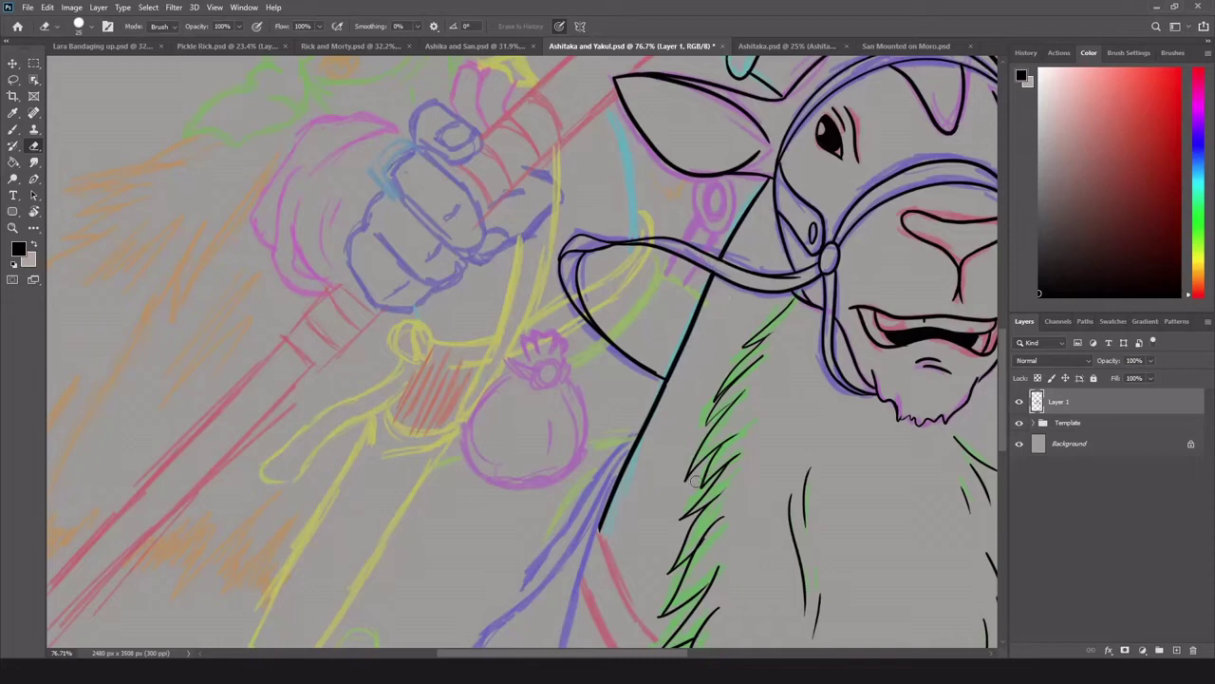
# Ink the right outline of Yakul's body, the jagged fur markings below the chest fur and the inner leg line.
pyautogui.scroll(-5, 695, 480)
pyautogui.scroll(3, 722, 456)
pyautogui.scroll(-3, 768, 450)
pyautogui.press('b')
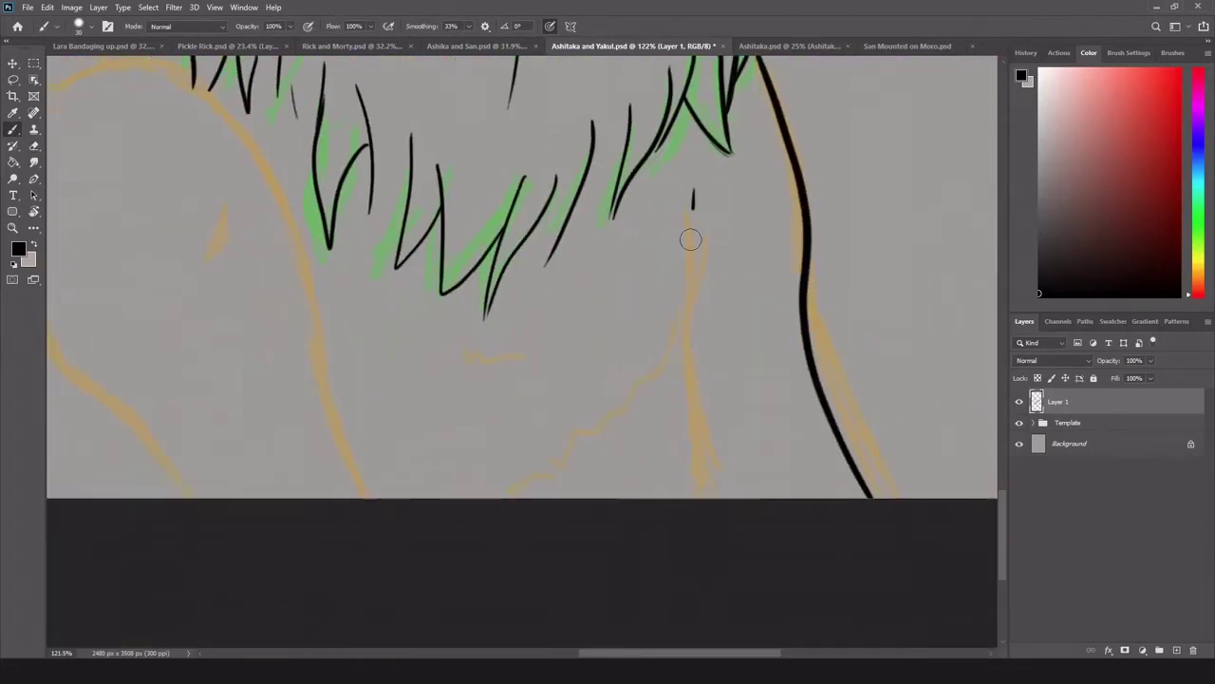
pyautogui.moveTo(690, 239); pyautogui.dragTo(495, 494)
pyautogui.moveTo(407, 358); pyautogui.dragTo(479, 365)
pyautogui.moveTo(670, 347); pyautogui.dragTo(673, 494)
# Ink the rounded outline of Yakul's raised foreleg, its inner leg line and the jagged fur line beside it over the orange sketch.
pyautogui.hscroll(-3, 302, 426)
pyautogui.scroll(-1, 302, 426)
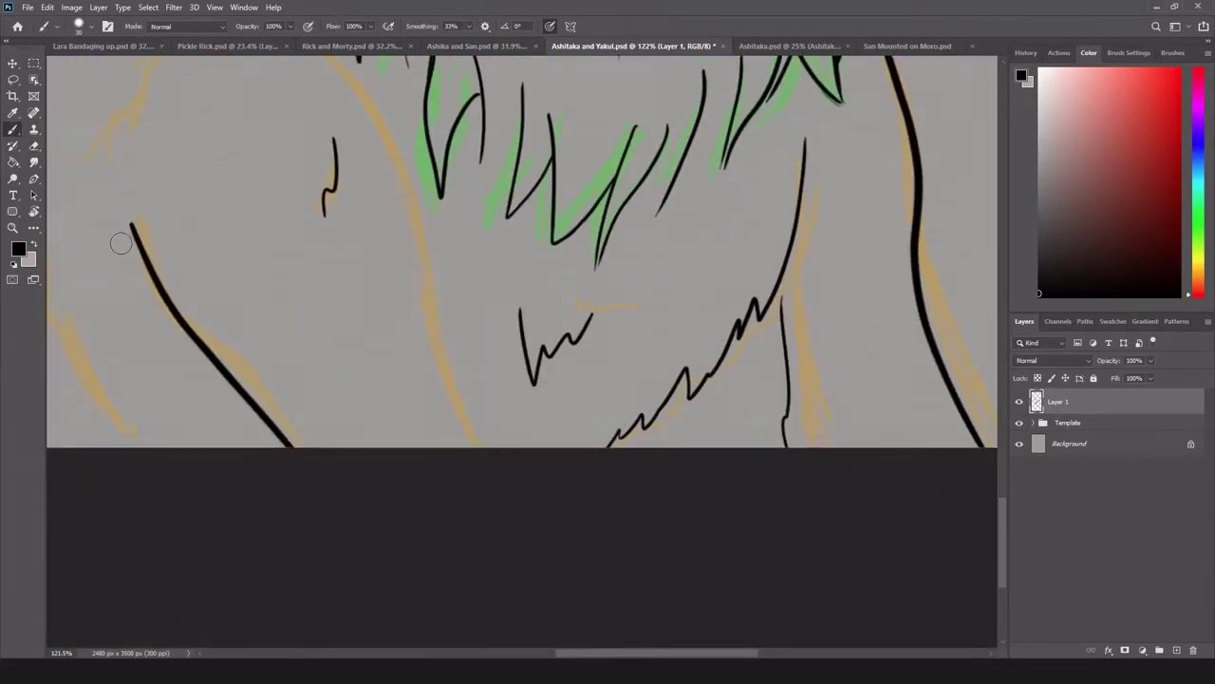
pyautogui.scroll(2, 123, 238)
pyautogui.hscroll(-2, 122, 239)
pyautogui.moveTo(190, 206)
pyautogui.mouseDown()
pyautogui.moveTo(502, 434)
pyautogui.moveTo(541, 517)
pyautogui.mouseUp()
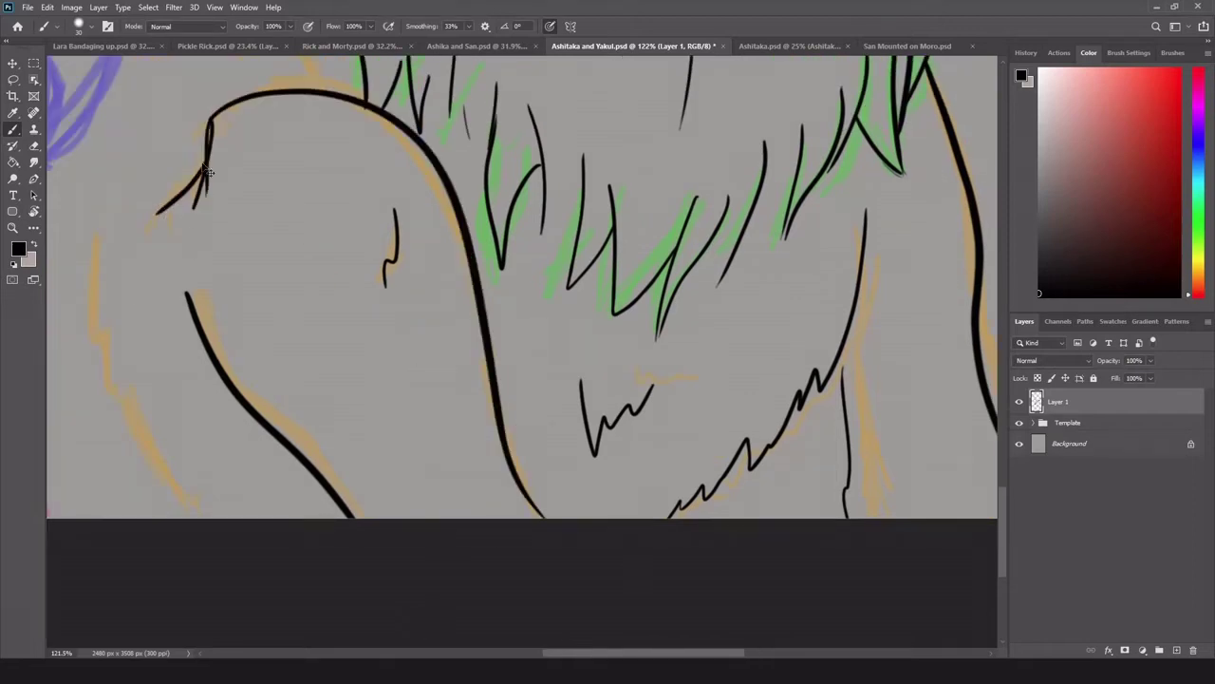
pyautogui.moveTo(97, 232); pyautogui.dragTo(199, 512)
pyautogui.scroll(3, 252, 420)
pyautogui.hscroll(-3, 253, 420)
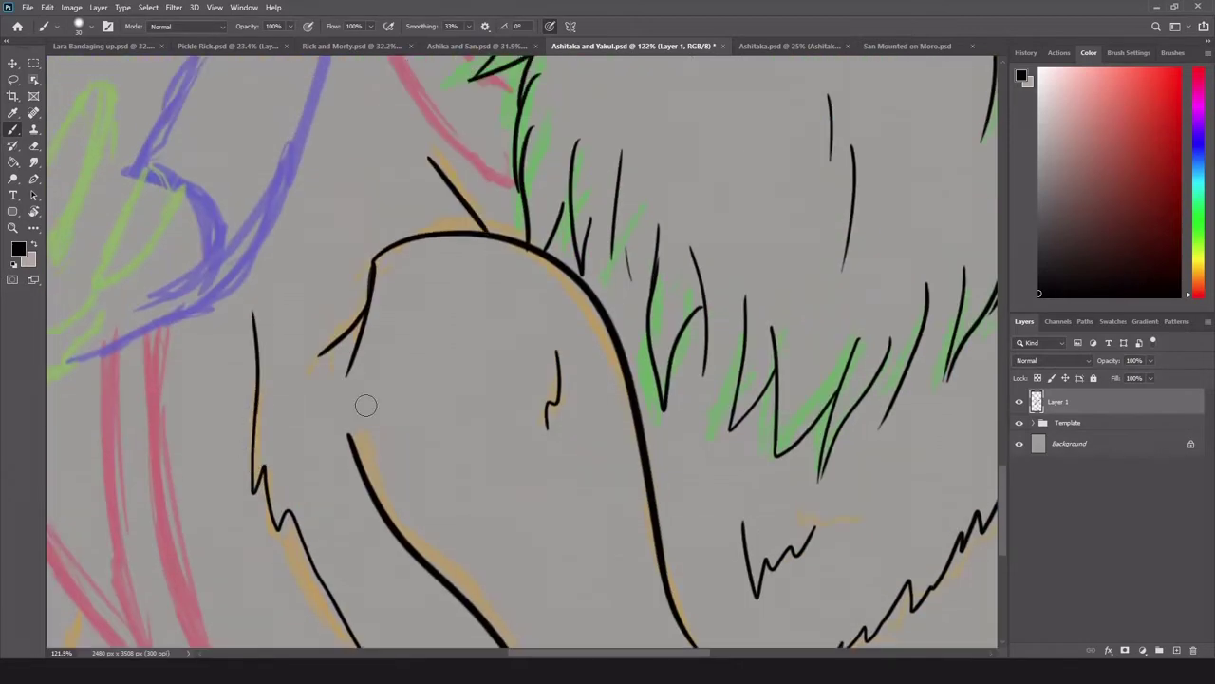
# Ink the curved hind leg lines over the orange sketch near the canvas's lower left edge.
pyautogui.hscroll(-3, 366, 406)
pyautogui.scroll(-3, 838, 564)
pyautogui.scroll(-3, 242, 539)
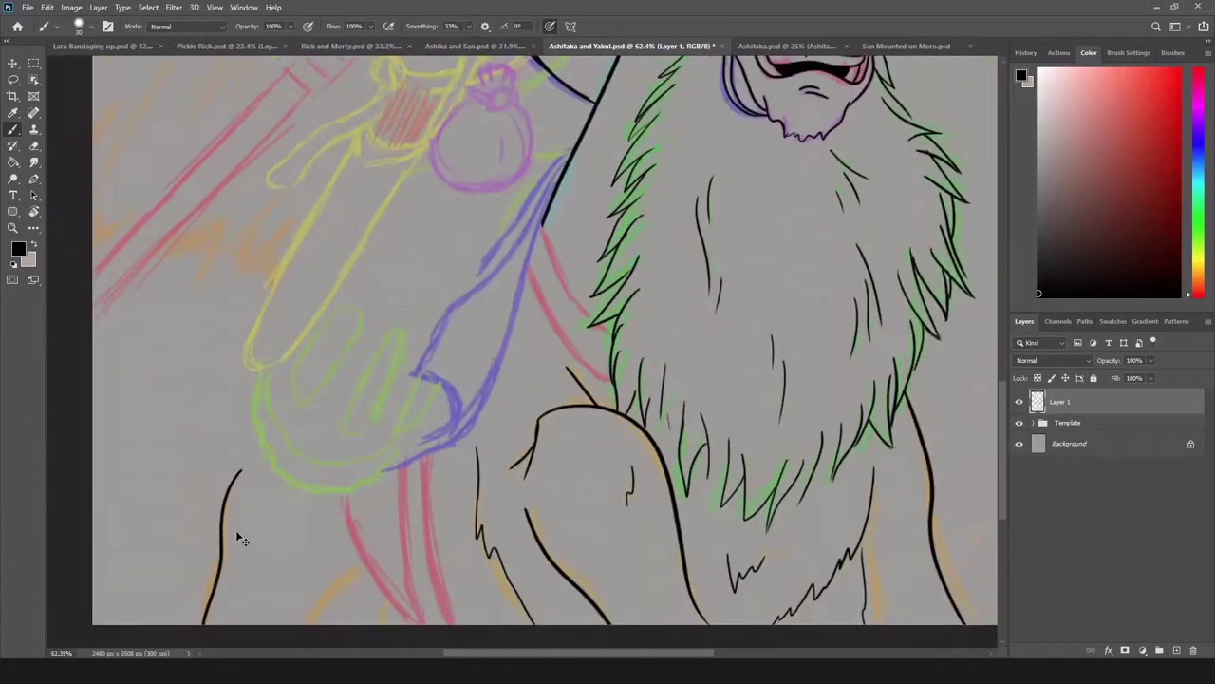
pyautogui.hscroll(-2, 242, 539)
pyautogui.scroll(-1, 242, 539)
pyautogui.moveTo(464, 513); pyautogui.dragTo(414, 573)
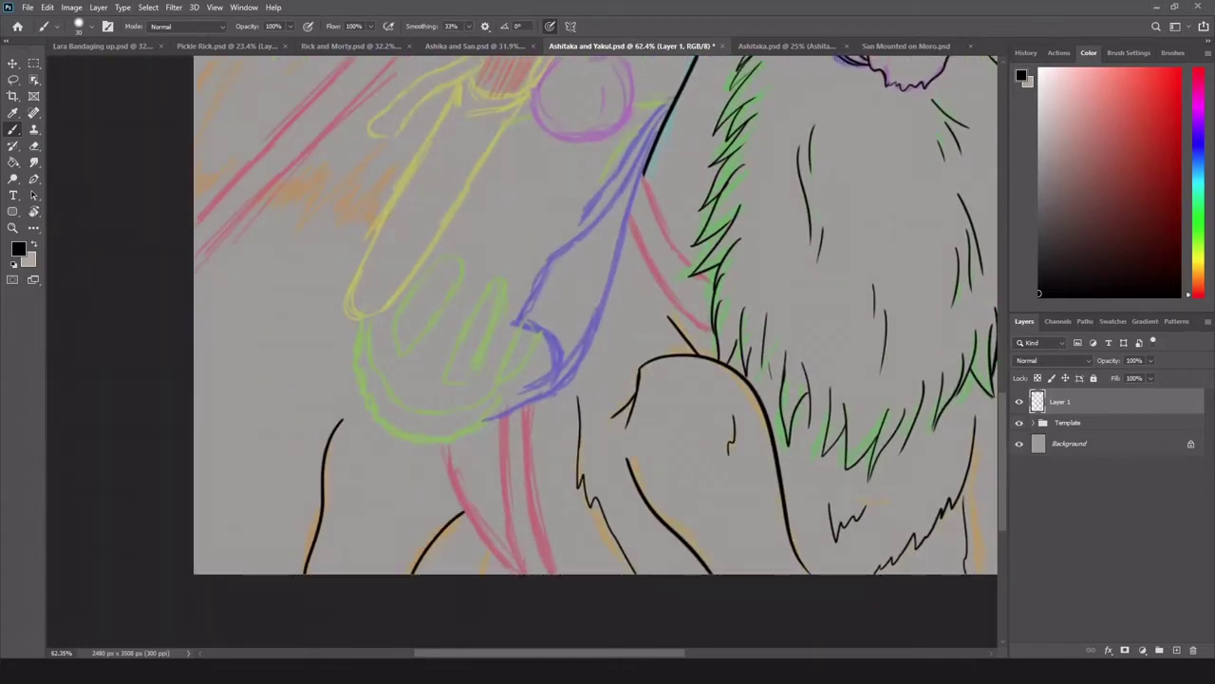
# Ink the red strap lines running from the green and purple shapes down to the canvas's lower edge.
pyautogui.scroll(-2, 493, 273)
pyautogui.moveTo(442, 331); pyautogui.dragTo(522, 451)
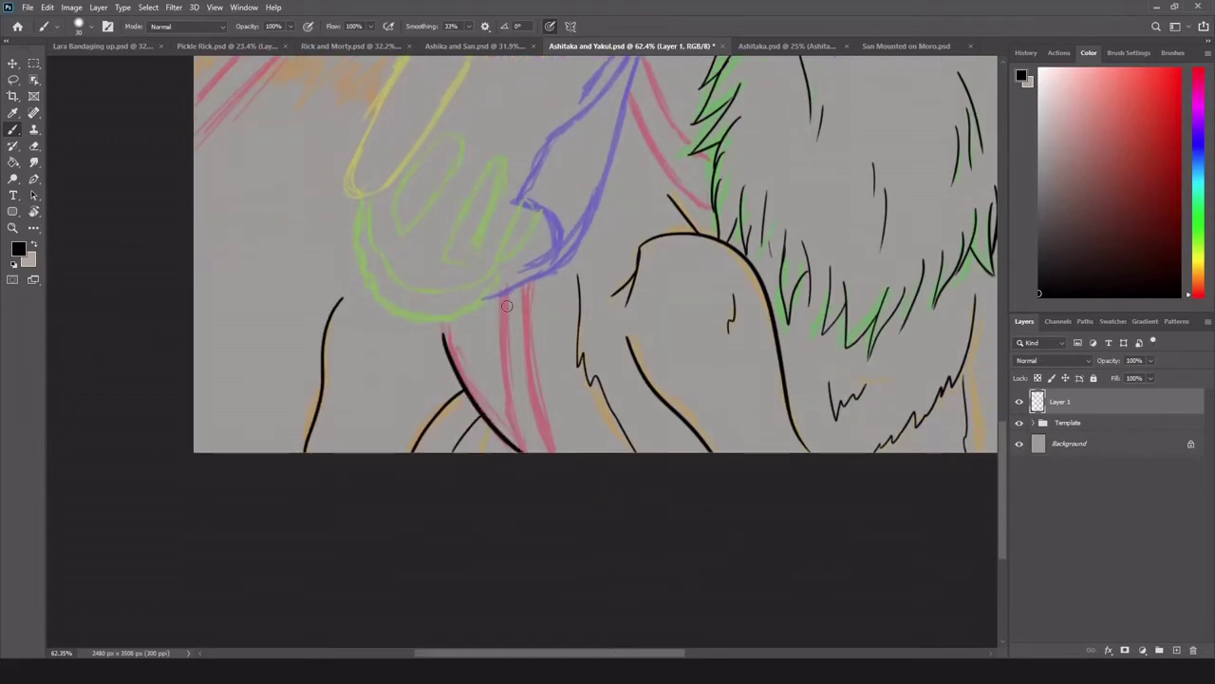
pyautogui.moveTo(504, 284); pyautogui.dragTo(518, 454)
pyautogui.moveTo(531, 277); pyautogui.dragTo(551, 452)
# Ink the two curved red chest strap lines from the neck line to the chest fur.
pyautogui.scroll(3, 611, 243)
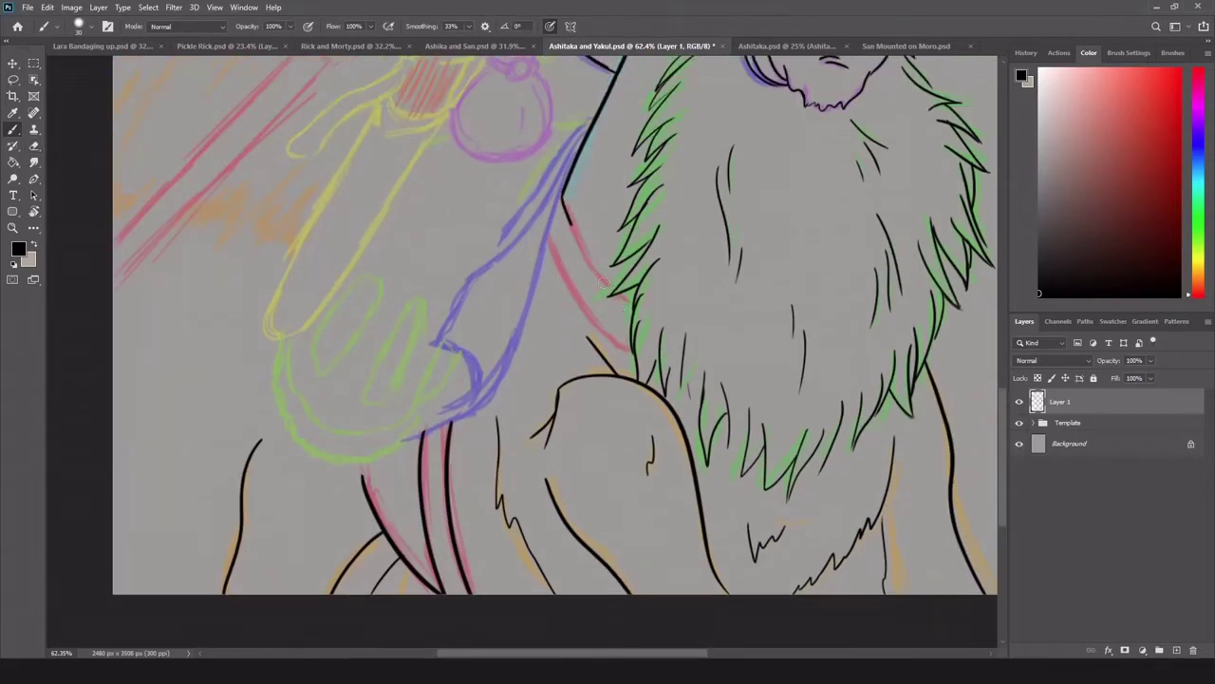
pyautogui.scroll(3, 580, 290)
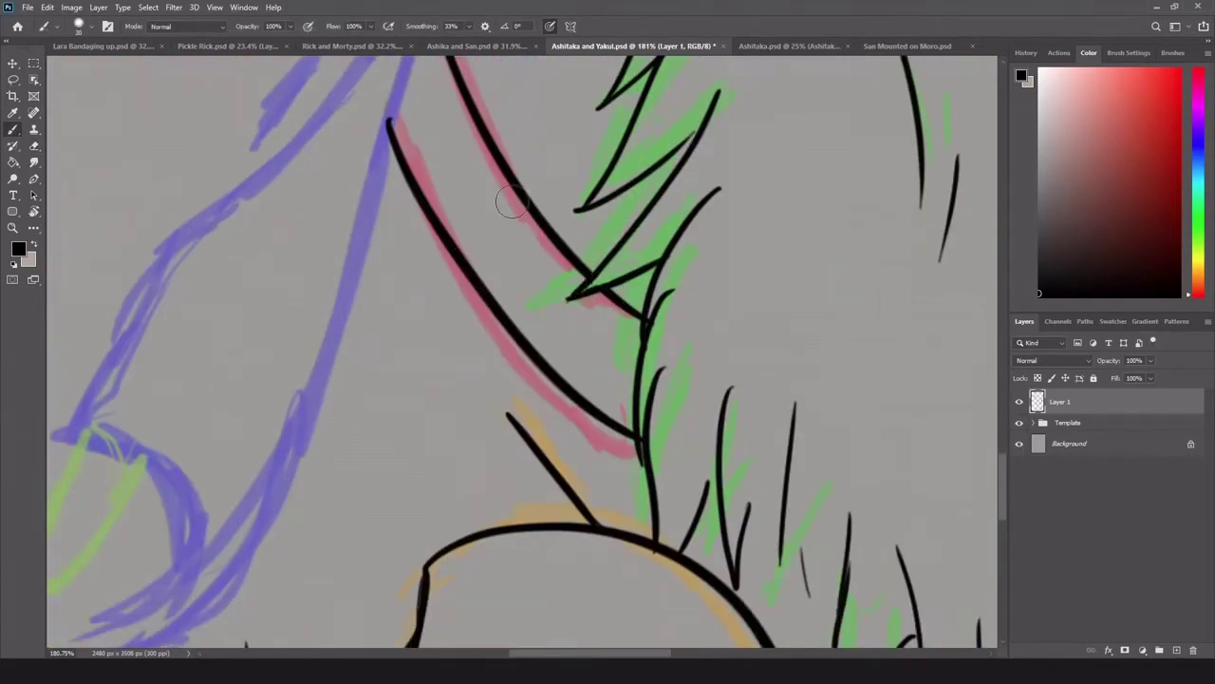
pyautogui.scroll(-2, 403, 206)
pyautogui.scroll(-2, 574, 137)
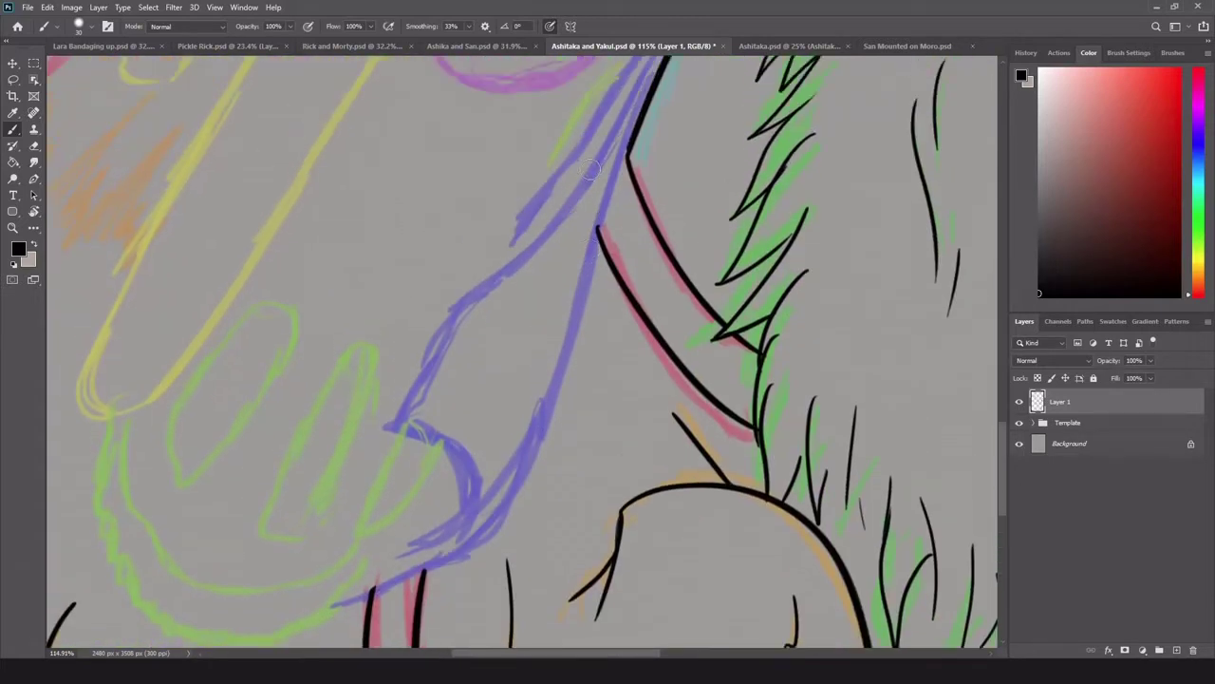
# Ink the outer contour of the purple shape from the neck line down to its curled lower end.
pyautogui.moveTo(653, 83); pyautogui.dragTo(391, 567)
pyautogui.hotkey('ctrl', 'z')
pyautogui.moveTo(638, 114); pyautogui.dragTo(357, 563)
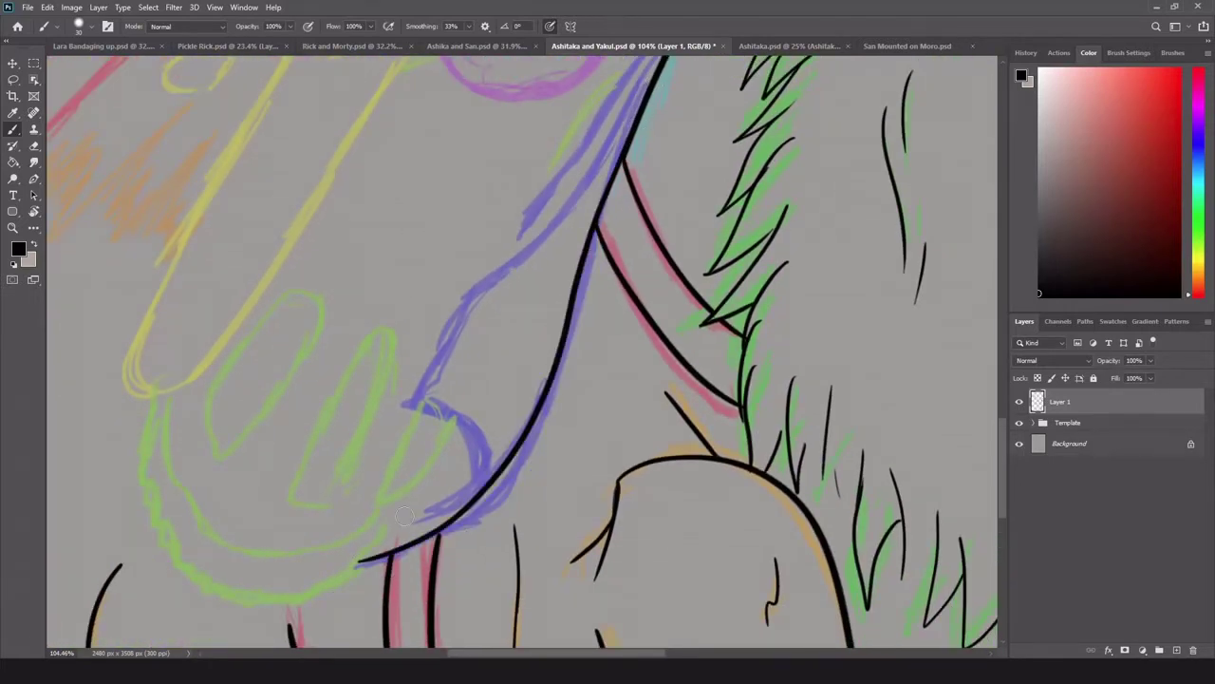
pyautogui.moveTo(657, 80)
pyautogui.mouseDown()
pyautogui.moveTo(408, 408)
pyautogui.moveTo(432, 543)
pyautogui.mouseUp()
pyautogui.moveTo(639, 119); pyautogui.dragTo(465, 349)
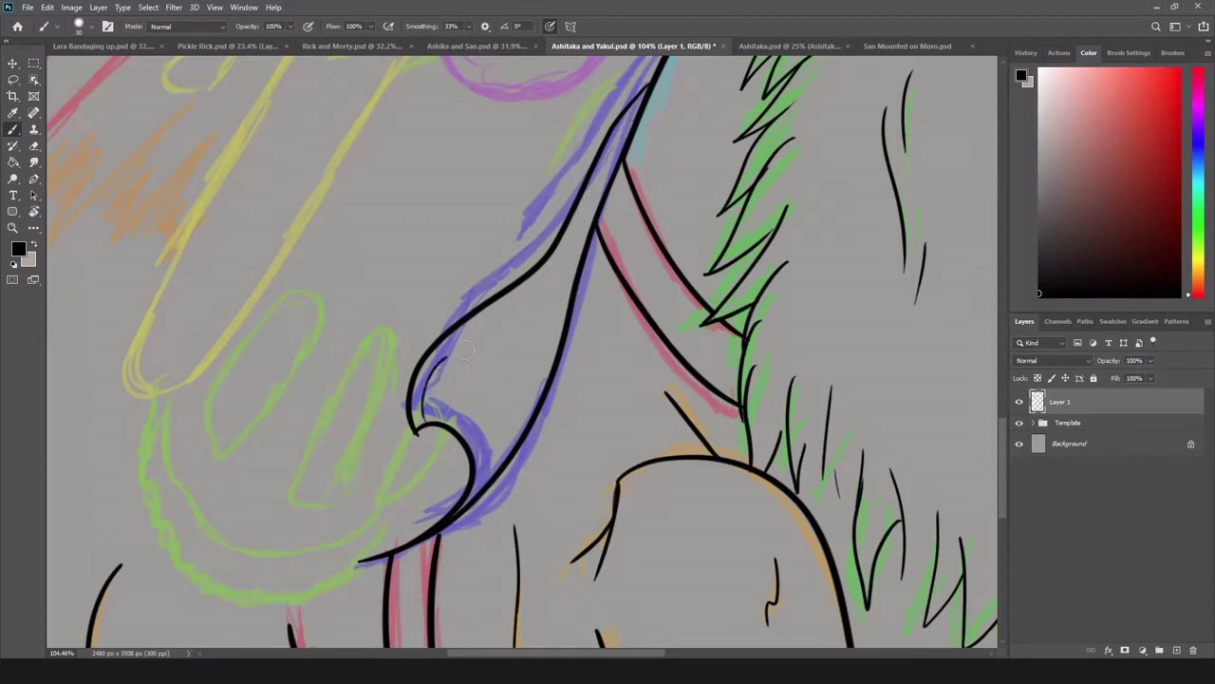
# Add a thin inner line along the left edge of the purple shape, undoing the unsuitable strokes.
pyautogui.moveTo(435, 418); pyautogui.dragTo(615, 159)
pyautogui.hotkey('ctrl', 'z')
pyautogui.moveTo(638, 113)
pyautogui.mouseDown()
pyautogui.moveTo(427, 408)
pyautogui.moveTo(547, 279)
pyautogui.moveTo(638, 112)
pyautogui.moveTo(552, 273)
pyautogui.mouseUp()
pyautogui.hotkey('ctrl', 'z')
pyautogui.hotkey('ctrl', 'z')
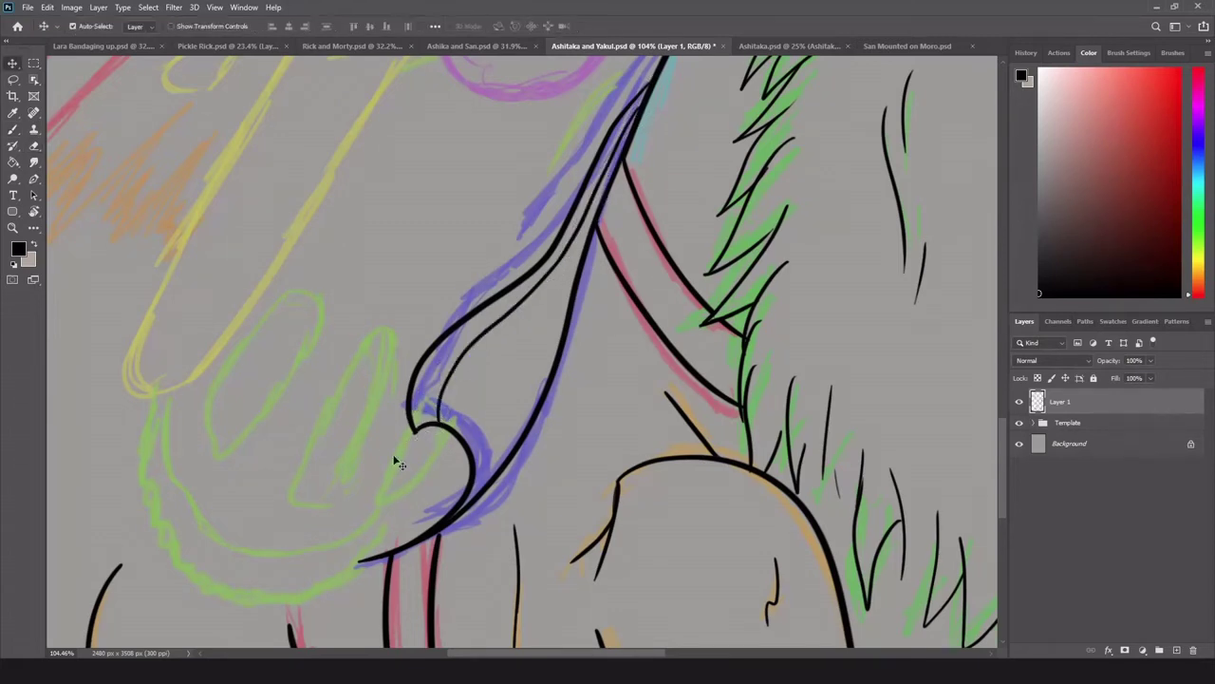
# Ink the zigzag fur edge around the underside of the green shape, undoing the first stroke attempts.
pyautogui.scroll(-3, 677, 388)
pyautogui.scroll(3, 748, 356)
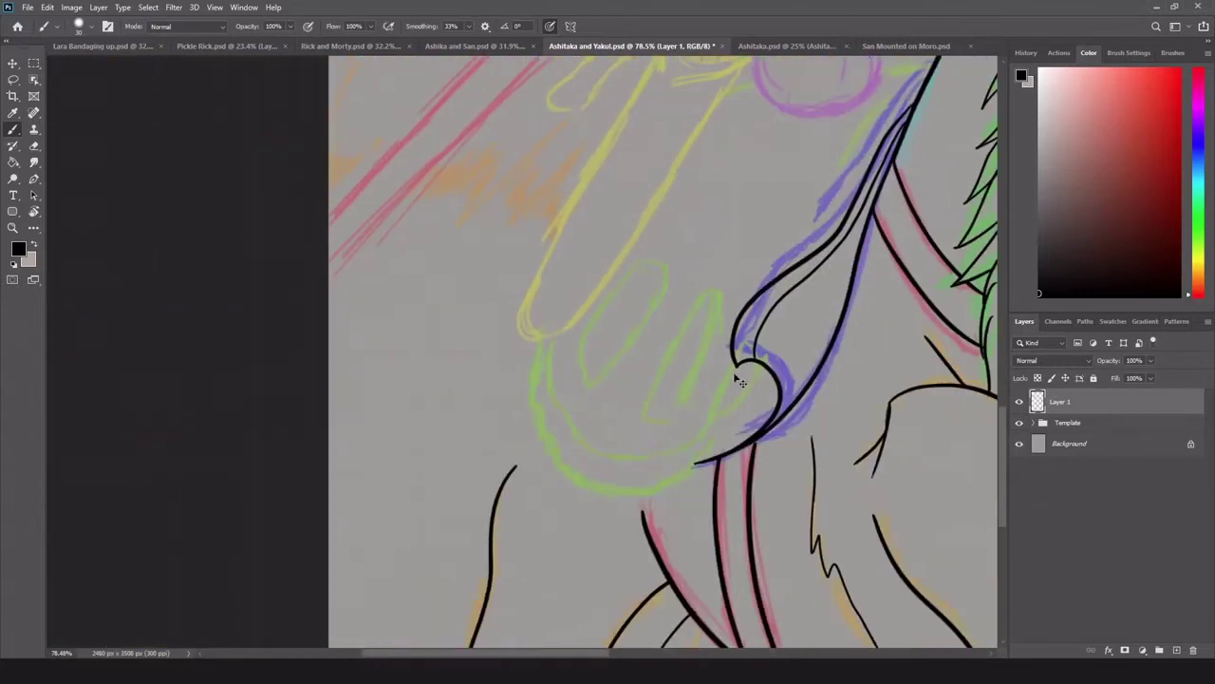
pyautogui.moveTo(489, 133)
pyautogui.mouseDown()
pyautogui.moveTo(515, 344)
pyautogui.moveTo(788, 453)
pyautogui.mouseUp()
pyautogui.hotkey('ctrl', 'z')
pyautogui.moveTo(876, 312)
pyautogui.mouseDown()
pyautogui.moveTo(731, 457)
pyautogui.moveTo(522, 337)
pyautogui.mouseUp()
pyautogui.hotkey('ctrl', 'z')
pyautogui.moveTo(513, 133)
pyautogui.mouseDown()
pyautogui.moveTo(492, 286)
pyautogui.moveTo(588, 443)
pyautogui.moveTo(780, 444)
pyautogui.moveTo(856, 375)
pyautogui.mouseUp()
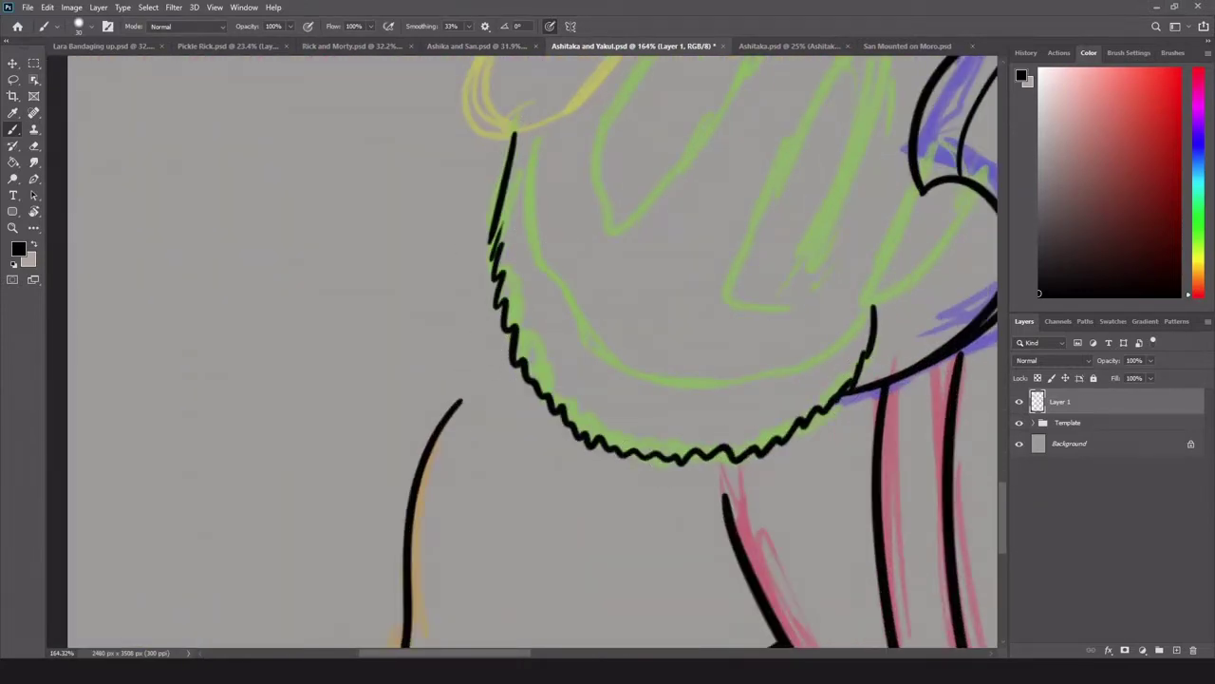
# Ink the rounded band below the left side of the zigzag fur edge, with a short crease inside it.
pyautogui.moveTo(492, 386)
pyautogui.mouseDown()
pyautogui.moveTo(560, 446)
pyautogui.moveTo(509, 338)
pyautogui.mouseUp()
pyautogui.hotkey('ctrl', 'z')
pyautogui.moveTo(575, 514); pyautogui.dragTo(505, 328)
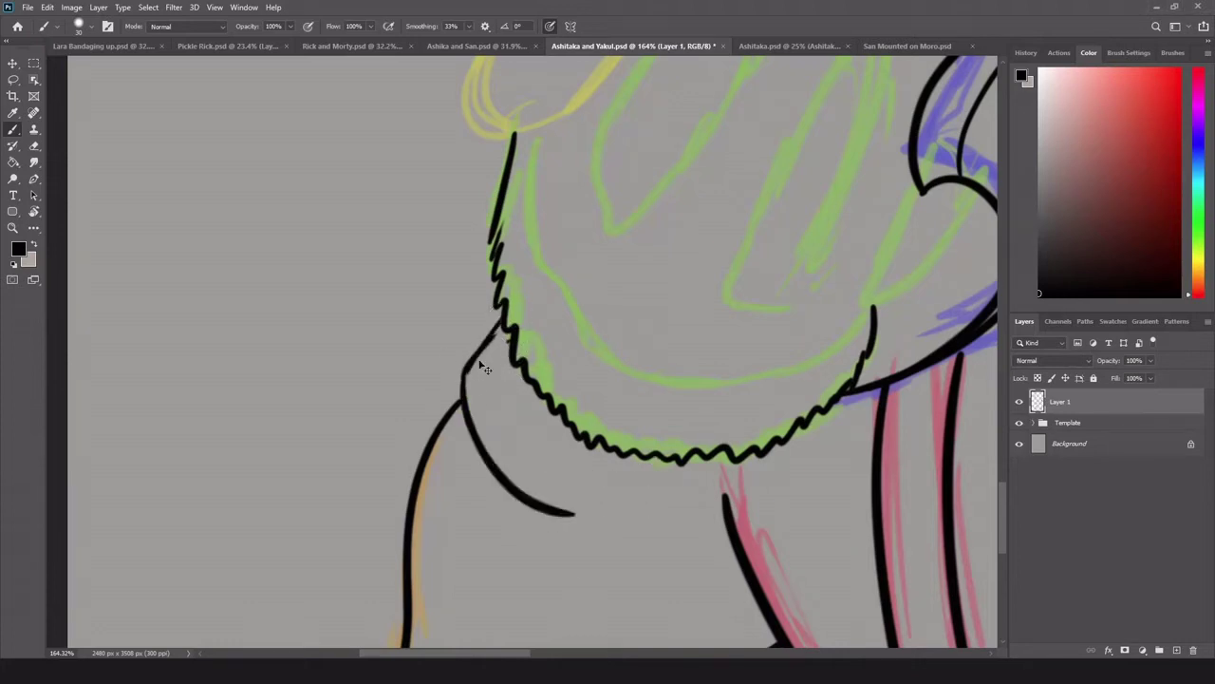
pyautogui.moveTo(623, 450); pyautogui.dragTo(575, 517)
pyautogui.moveTo(509, 384); pyautogui.dragTo(566, 442)
# Ink the inner rim of the green fur-trimmed shape and the elongated leaf markings inside it.
pyautogui.moveTo(554, 148)
pyautogui.mouseDown()
pyautogui.moveTo(296, 219)
pyautogui.moveTo(615, 382)
pyautogui.mouseUp()
pyautogui.moveTo(711, 260); pyautogui.dragTo(613, 380)
pyautogui.moveTo(661, 254)
pyautogui.mouseDown()
pyautogui.moveTo(593, 383)
pyautogui.moveTo(469, 376)
pyautogui.mouseUp()
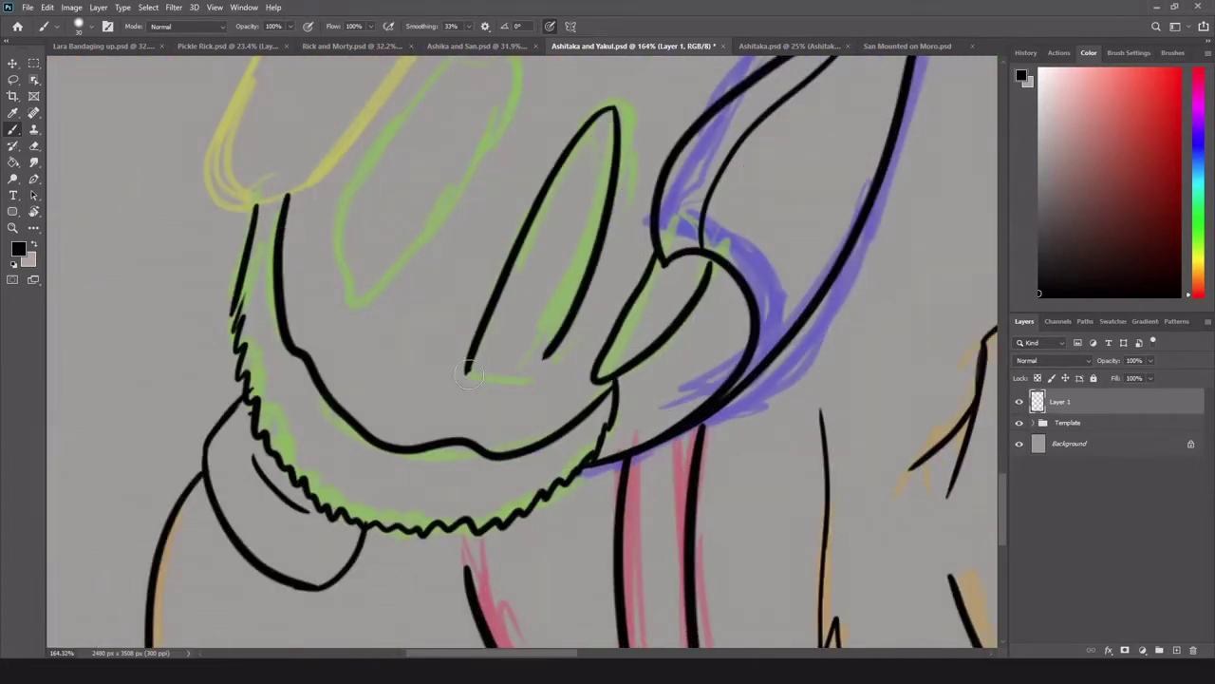
pyautogui.scroll(3, 544, 358)
pyautogui.moveTo(378, 414)
pyautogui.mouseDown()
pyautogui.moveTo(345, 382)
pyautogui.moveTo(351, 429)
pyautogui.moveTo(408, 385)
pyautogui.mouseUp()
# Hide the Template group to examine the whole line art, and show the group again.
pyautogui.press('e')
pyautogui.scroll(-8, 402, 405)
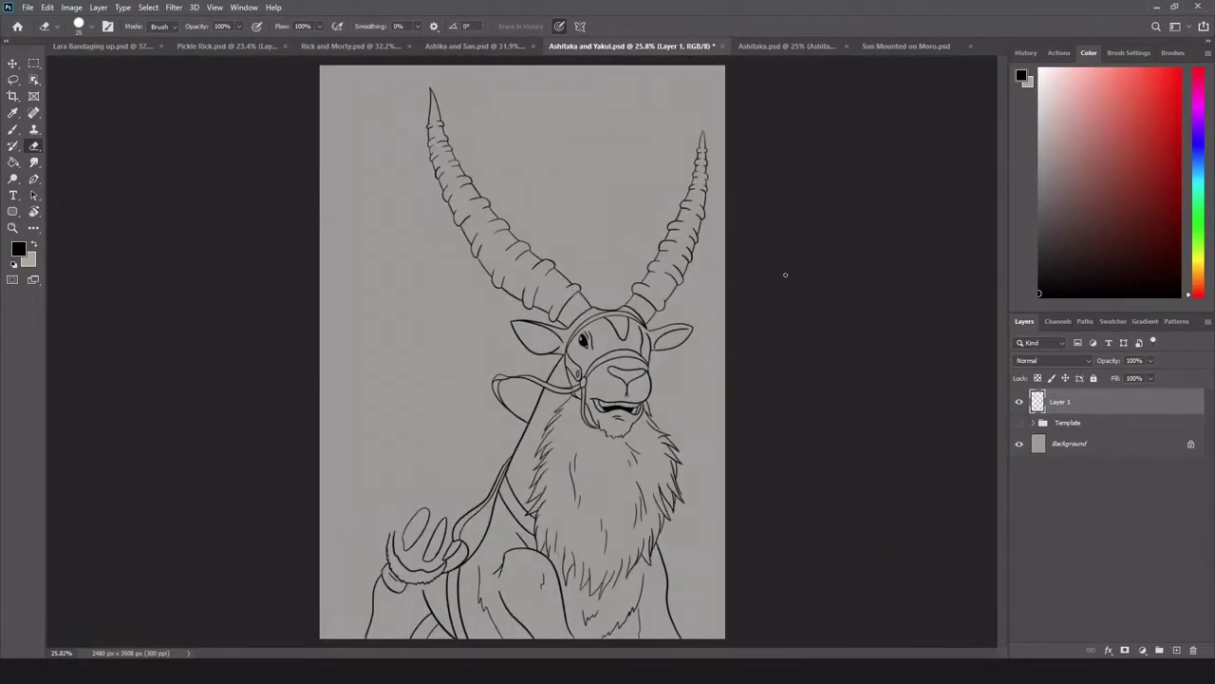
pyautogui.scroll(5, 785, 274)
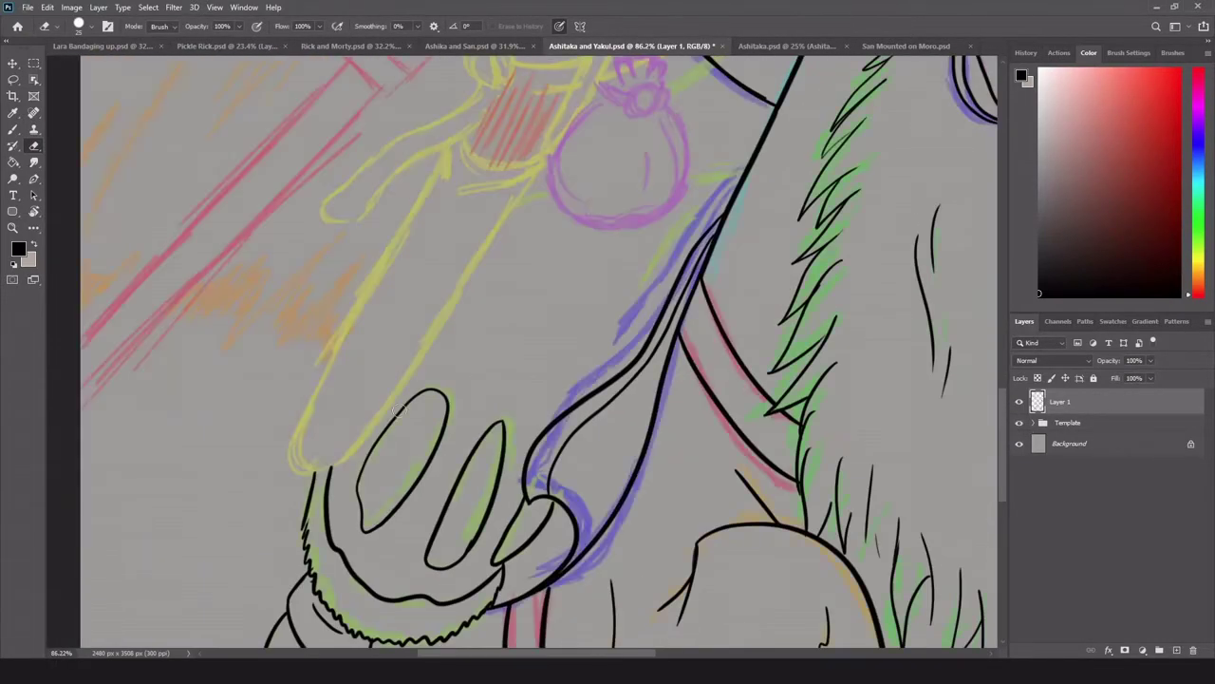
# Ink short lines over the green and purple sketch beside the lower part of Yakul's neck line.
pyautogui.press('b')
pyautogui.scroll(3, 635, 233)
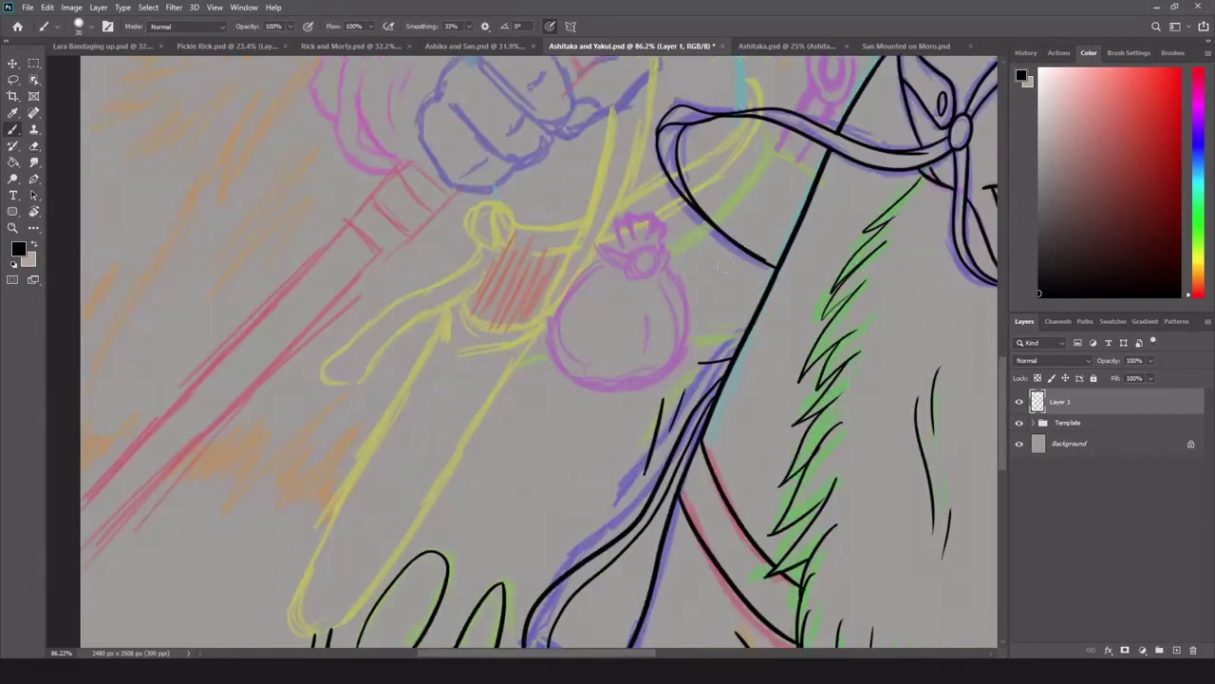
# Ink Ashitaka's right-hand eye with its brow, draw the other brow line and adjust that brow with Free Transform.
pyautogui.moveTo(672, 200); pyautogui.dragTo(612, 259)
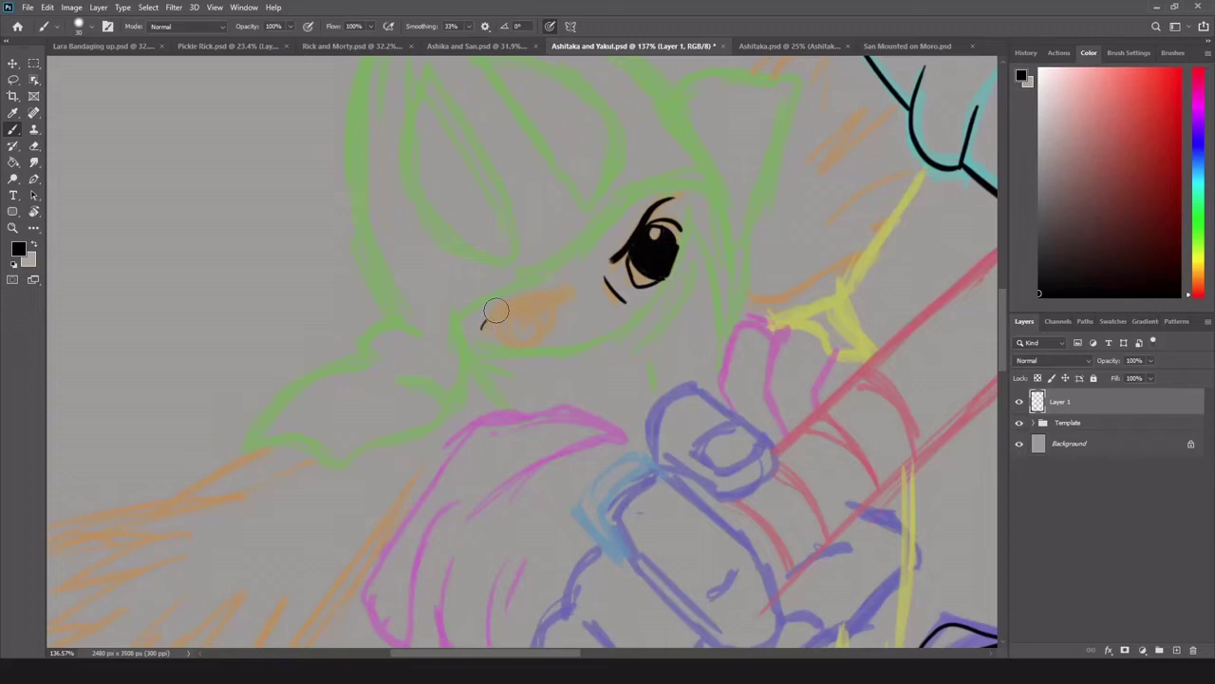
pyautogui.moveTo(482, 328); pyautogui.dragTo(575, 284)
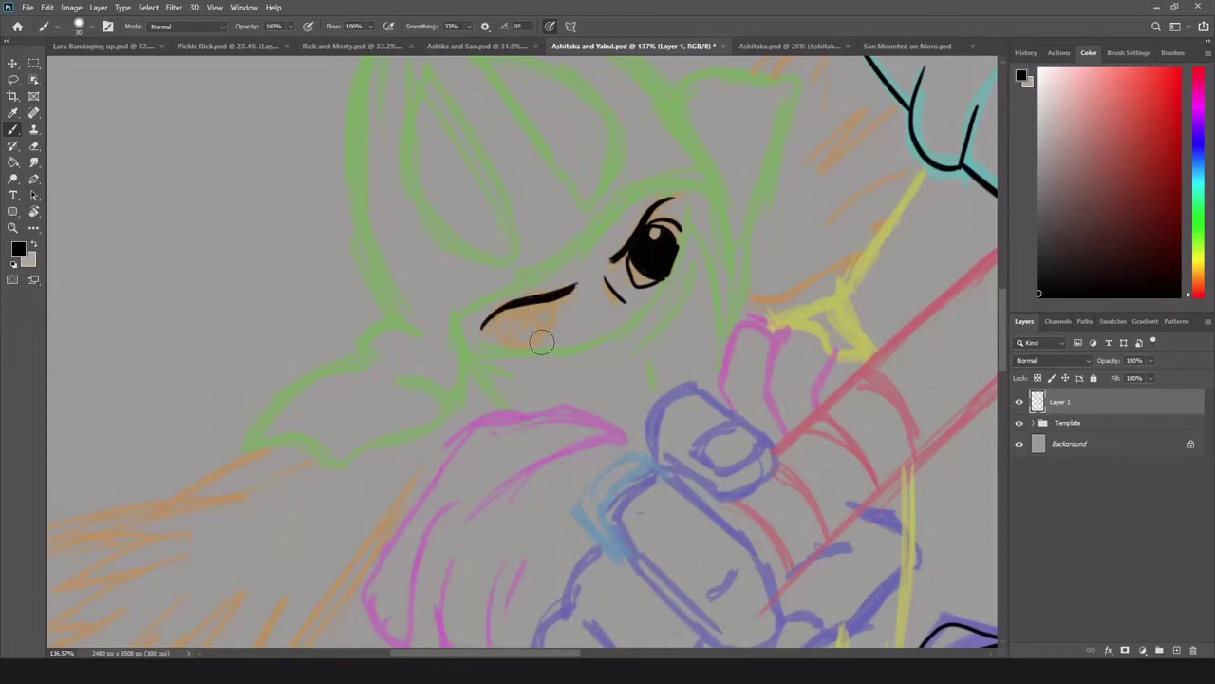
pyautogui.hotkey('ctrl', 't')
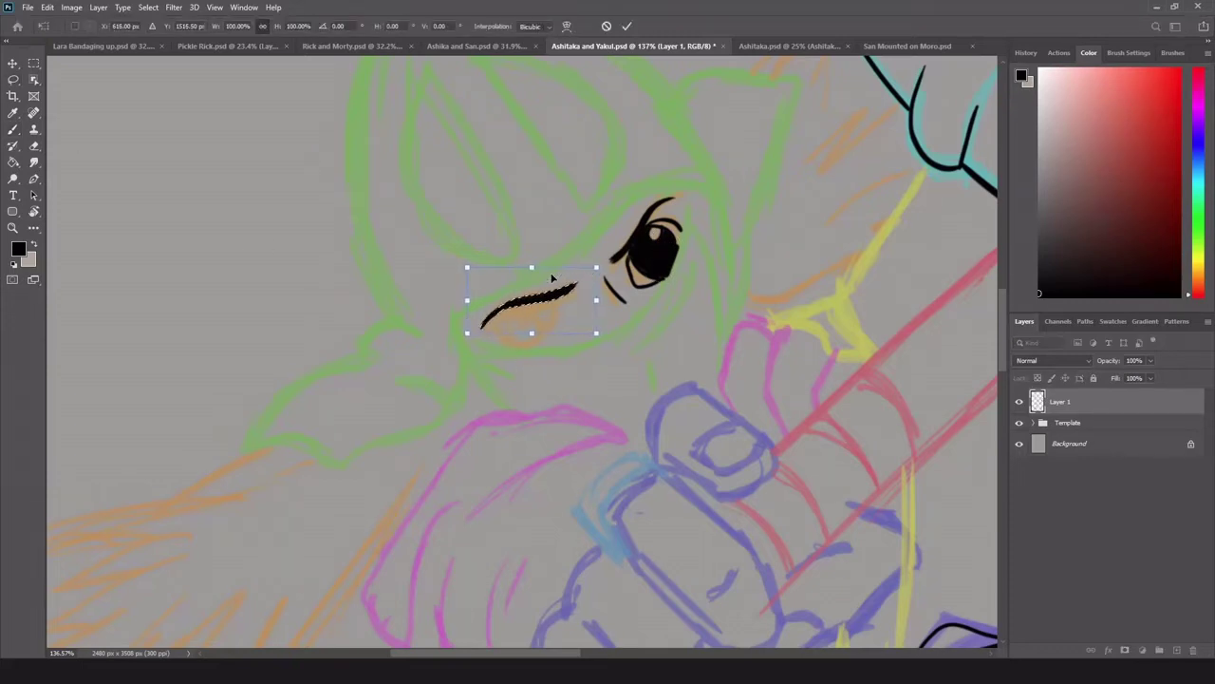
pyautogui.press('Return')
# Ink Ashitaka's left-hand eye below its brow, filling the iris black around a small highlight.
pyautogui.press('b')
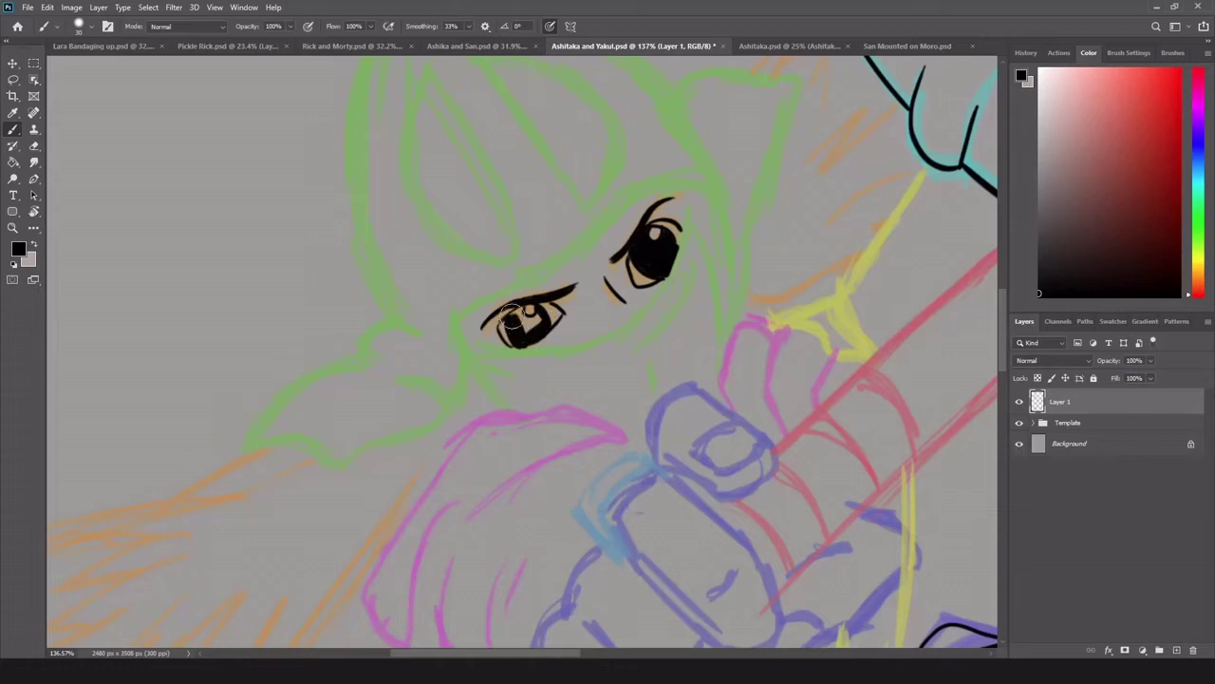
pyautogui.press('e')
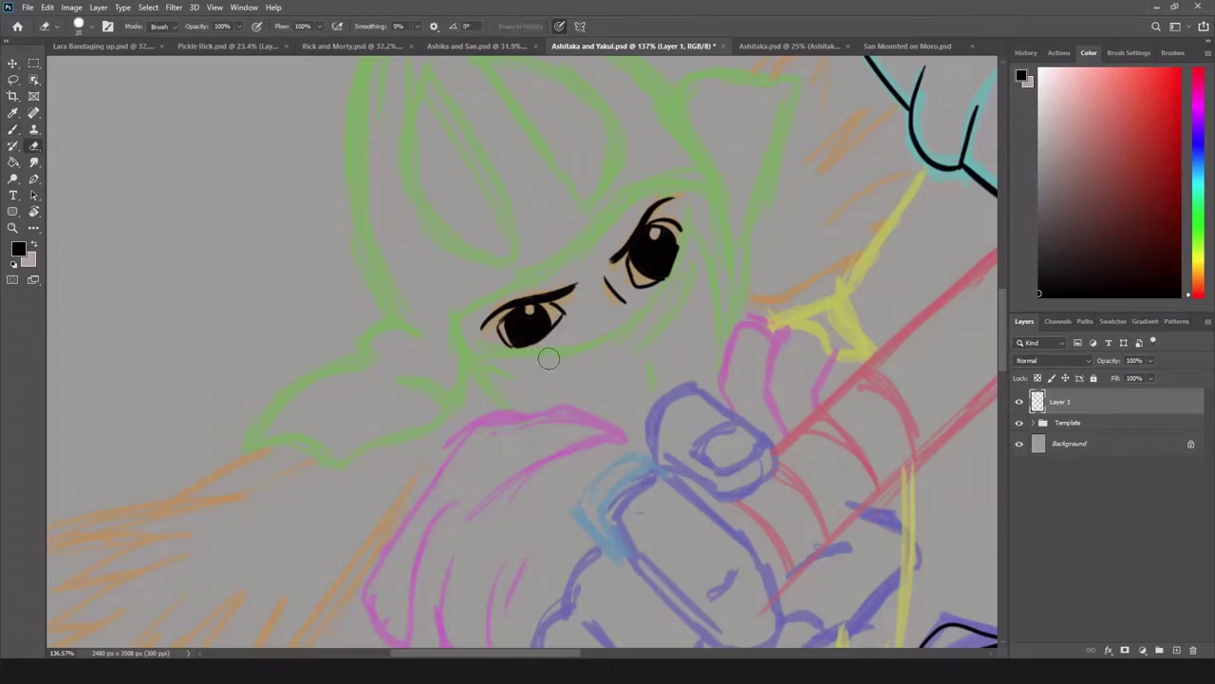
pyautogui.press('b')
# Ink the lower edge of the mask's eye opening, erase its overshoot and add the fold lines beneath it.
pyautogui.moveTo(690, 206); pyautogui.dragTo(464, 342)
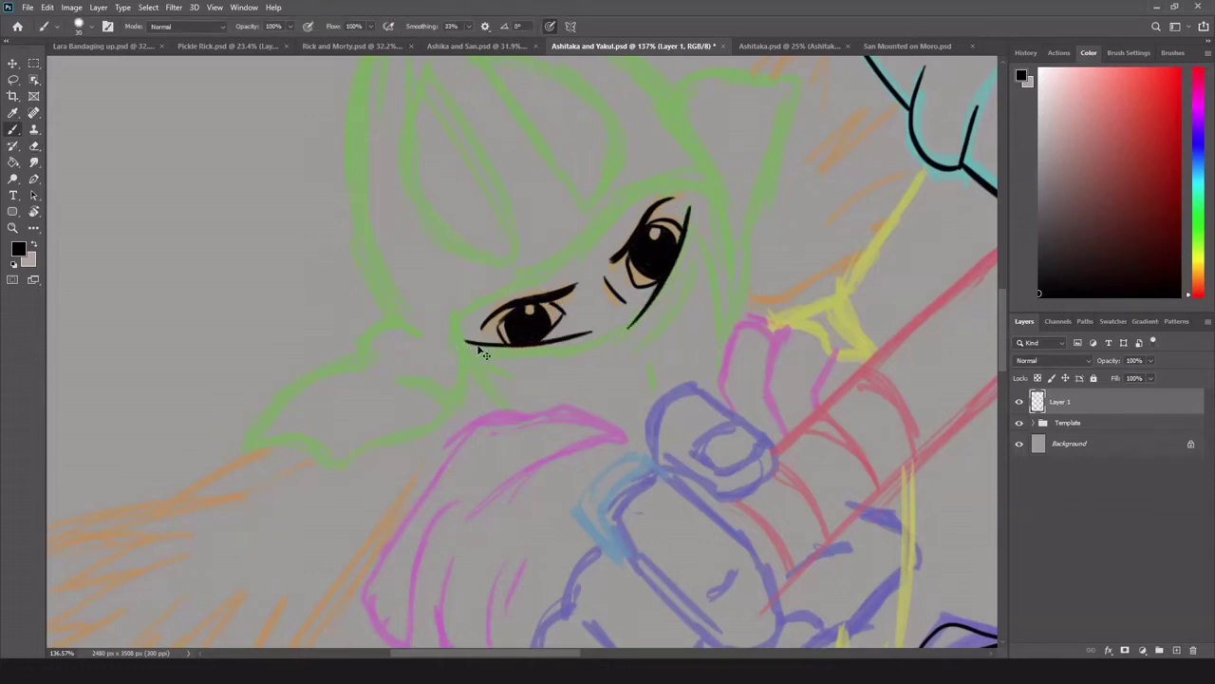
pyautogui.scroll(4, 630, 316)
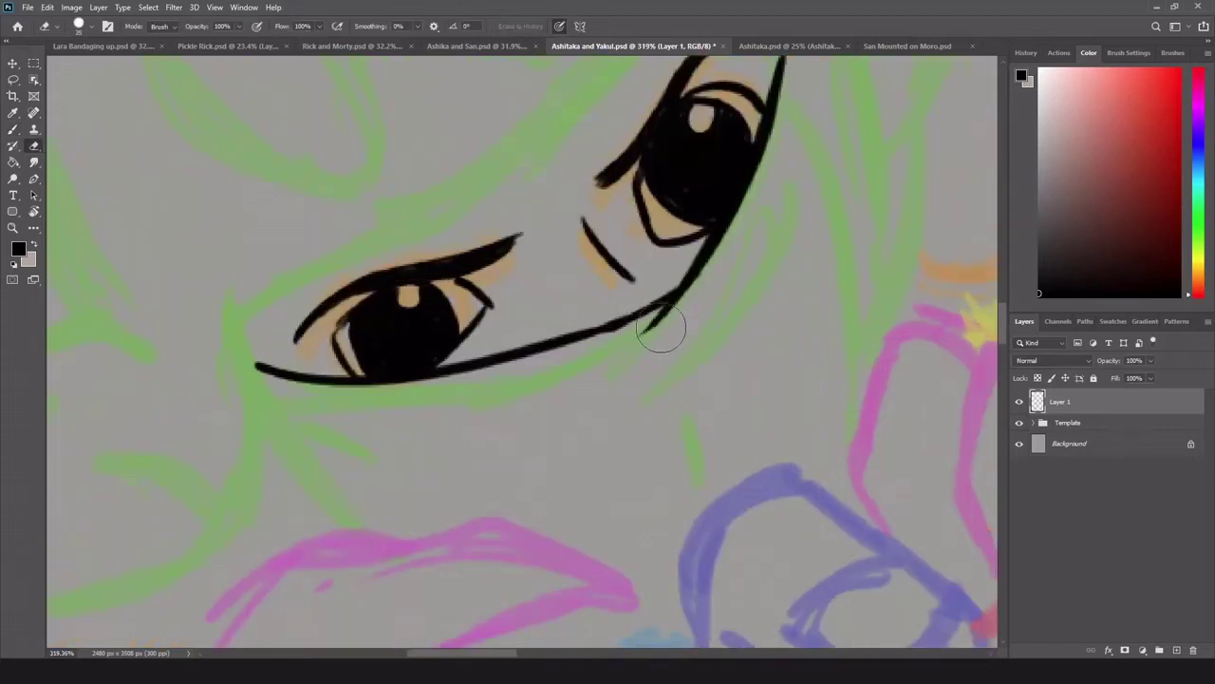
pyautogui.moveTo(604, 378)
pyautogui.mouseDown()
pyautogui.moveTo(670, 355)
pyautogui.moveTo(773, 238)
pyautogui.mouseUp()
pyautogui.moveTo(719, 399); pyautogui.dragTo(719, 458)
pyautogui.moveTo(773, 244); pyautogui.dragTo(781, 180)
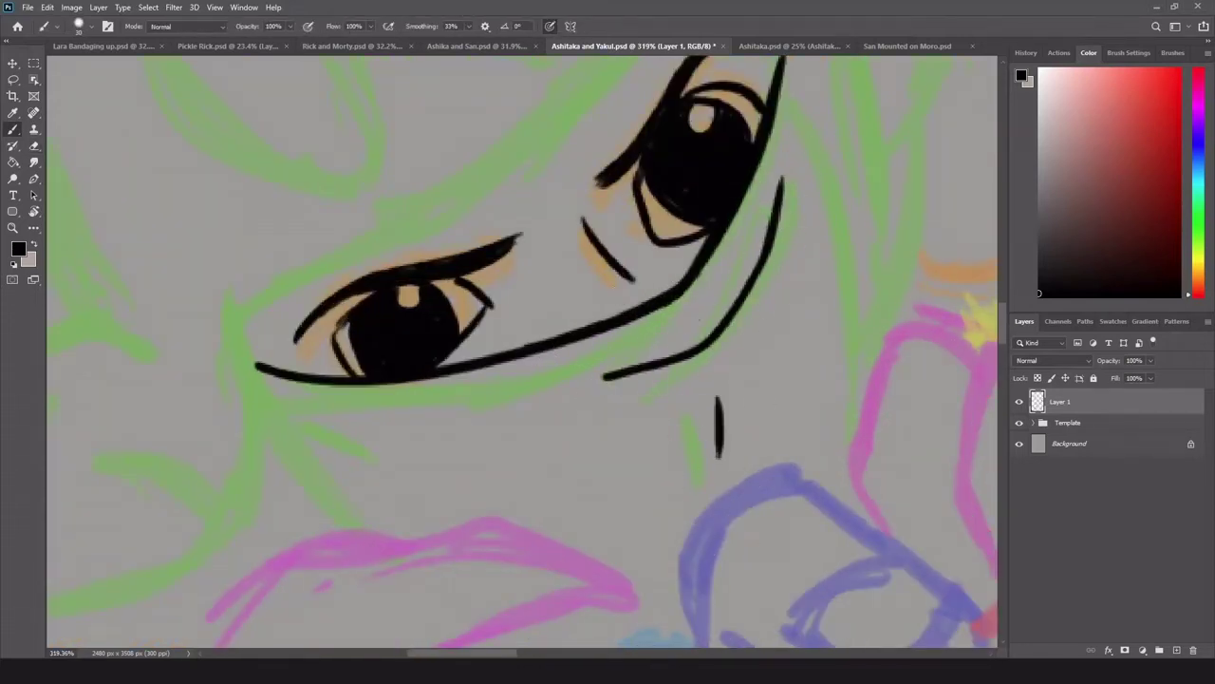
# Ink the line down the left side of the face mask and the cloth folds right of the eye opening.
pyautogui.scroll(-2, 525, 517)
pyautogui.moveTo(309, 353); pyautogui.dragTo(435, 567)
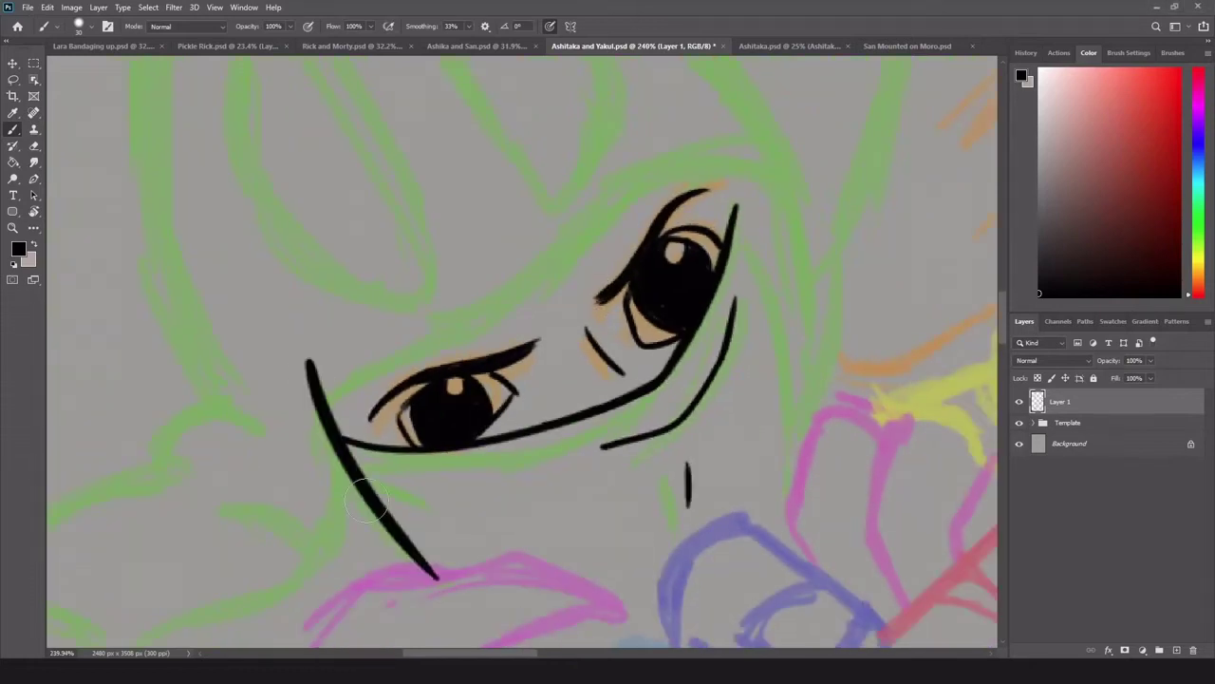
pyautogui.moveTo(737, 290)
pyautogui.mouseDown()
pyautogui.moveTo(733, 201)
pyautogui.moveTo(788, 459)
pyautogui.mouseUp()
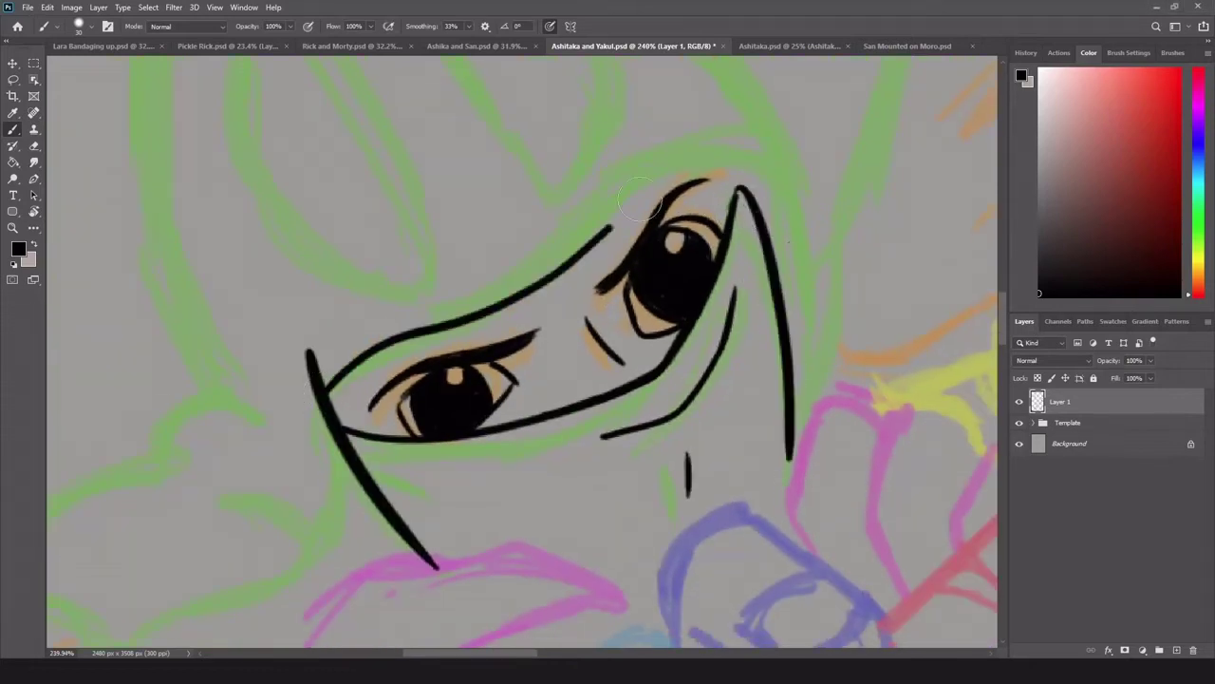
pyautogui.moveTo(771, 182); pyautogui.dragTo(802, 444)
pyautogui.hotkey('ctrl', 'z')
pyautogui.moveTo(836, 241); pyautogui.dragTo(775, 526)
# Complete the upper edge of the hood's eye opening over the green sketch, joining it to the right-hand folds.
pyautogui.moveTo(567, 165); pyautogui.dragTo(589, 275)
pyautogui.moveTo(344, 498); pyautogui.dragTo(760, 296)
pyautogui.moveTo(657, 334)
pyautogui.mouseDown()
pyautogui.moveTo(764, 291)
pyautogui.moveTo(750, 290)
pyautogui.mouseUp()
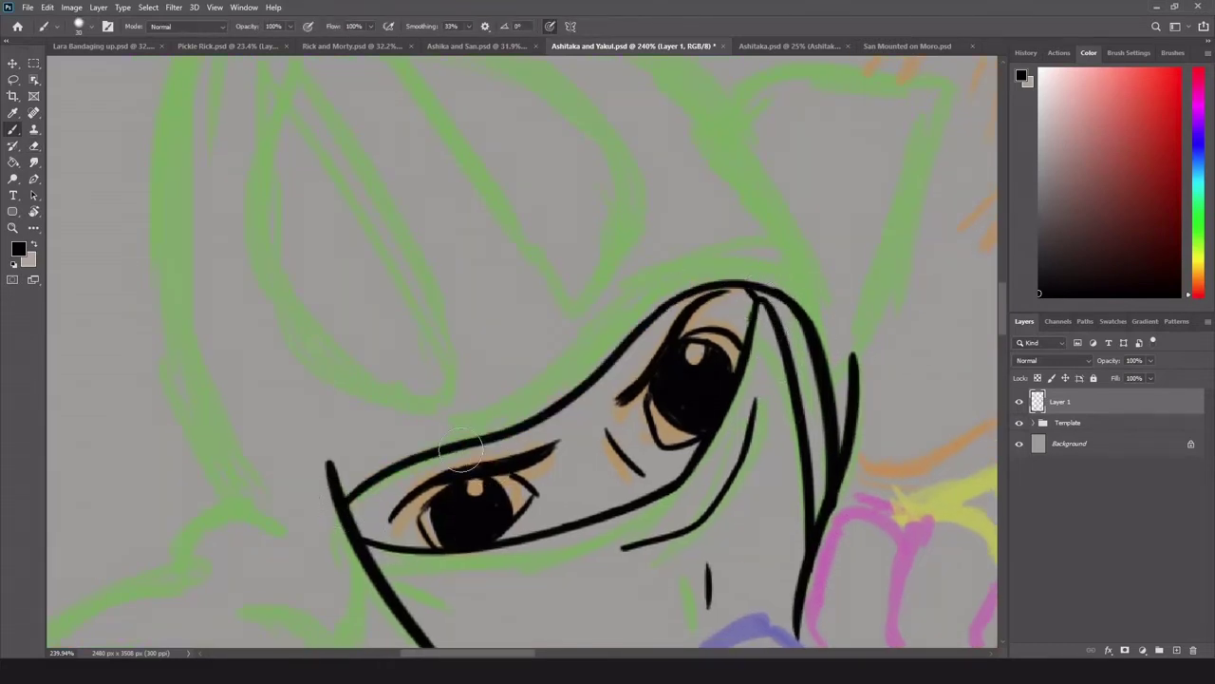
# Ink the two large teardrop markings on the front of Ashitaka's hood.
pyautogui.scroll(2, 460, 447)
pyautogui.moveTo(432, 181); pyautogui.dragTo(436, 185)
pyautogui.moveTo(498, 147); pyautogui.dragTo(679, 393)
pyautogui.scroll(-3, 643, 246)
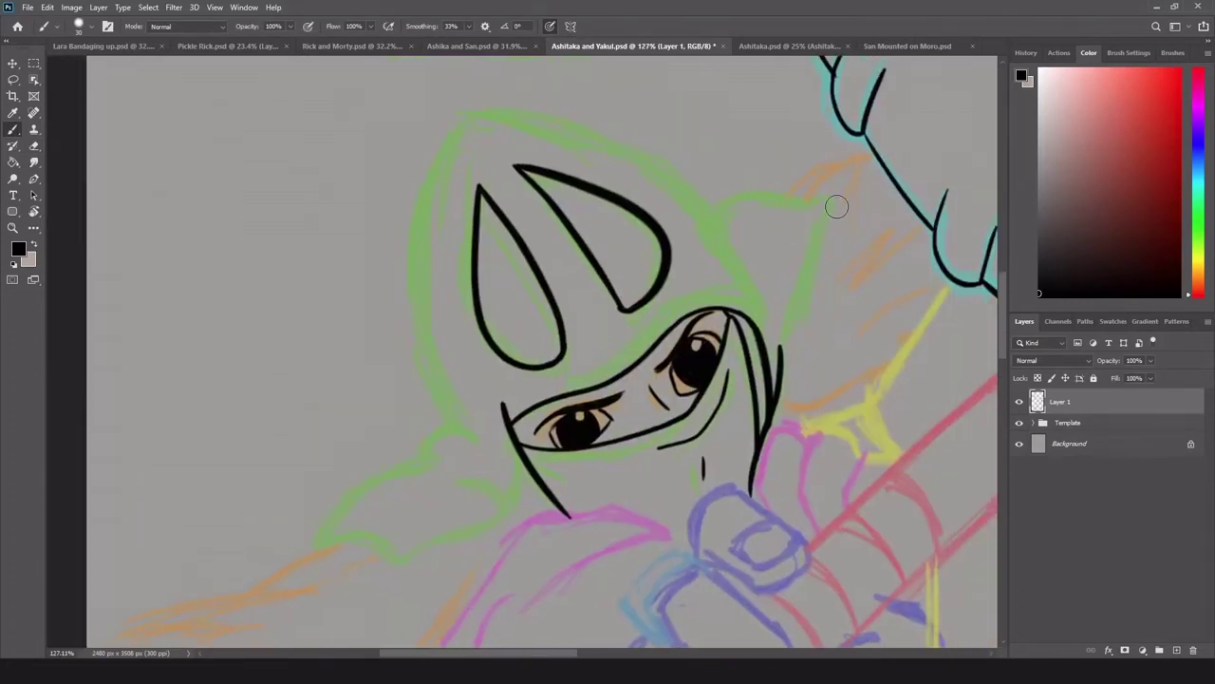
# Ink the pointed cloth flap on the hood's right side and the hood's outer contour from its peak.
pyautogui.moveTo(836, 204); pyautogui.dragTo(769, 354)
pyautogui.moveTo(737, 195); pyautogui.dragTo(836, 203)
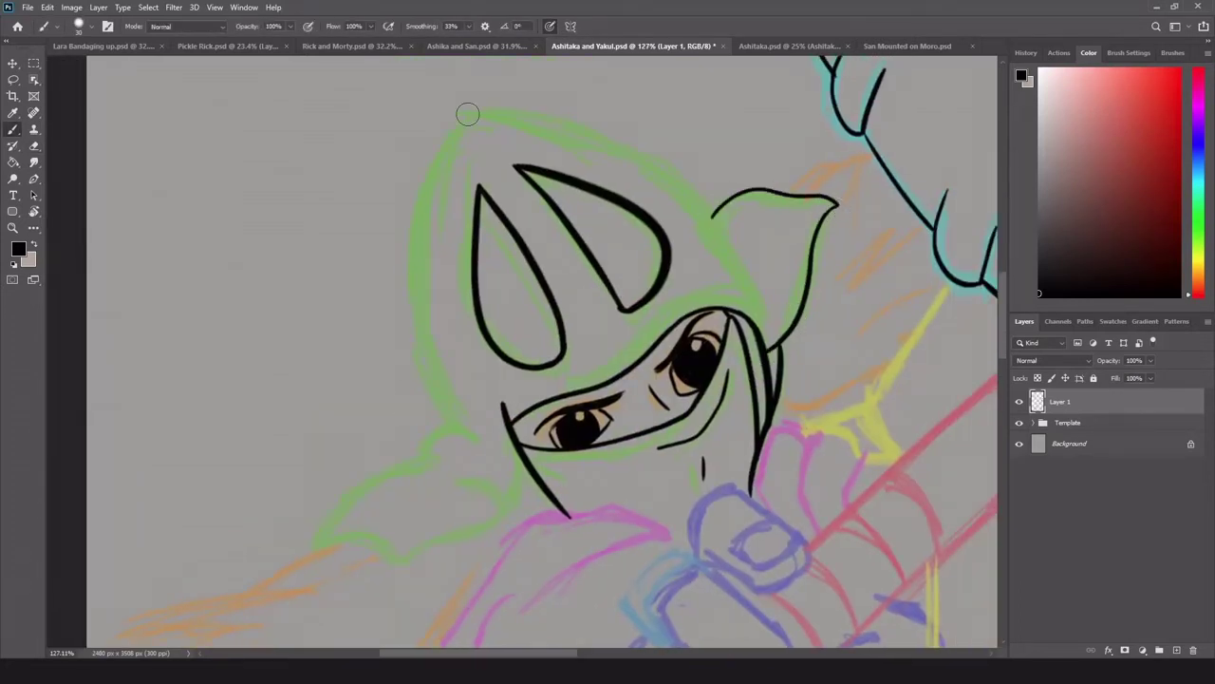
pyautogui.moveTo(466, 114)
pyautogui.mouseDown()
pyautogui.moveTo(484, 442)
pyautogui.moveTo(756, 285)
pyautogui.moveTo(507, 122)
pyautogui.moveTo(759, 309)
pyautogui.mouseUp()
pyautogui.hotkey('ctrl', 'z')
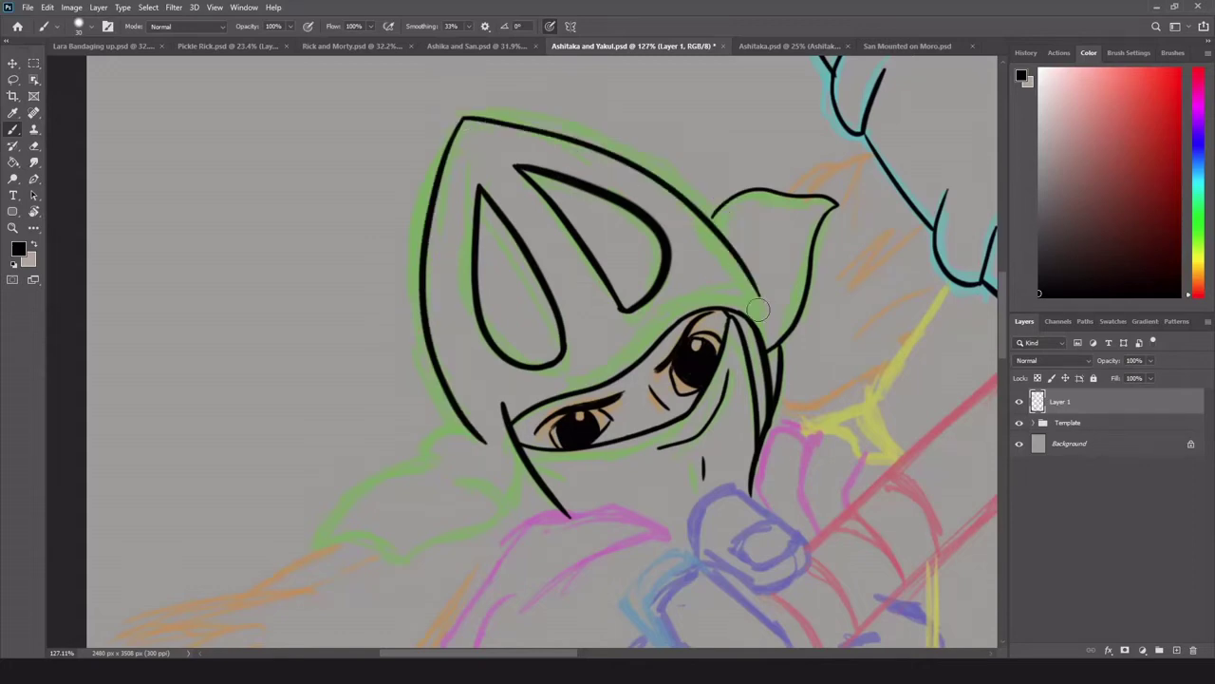
# Ink the wavy cloth flap and knot on the hood's left side, and hide the Template group to check the whole drawing.
pyautogui.scroll(3, 463, 448)
pyautogui.moveTo(660, 285); pyautogui.dragTo(596, 340)
pyautogui.moveTo(641, 325); pyautogui.dragTo(446, 463)
pyautogui.moveTo(446, 463); pyautogui.dragTo(717, 436)
pyautogui.moveTo(741, 327); pyautogui.dragTo(717, 437)
pyautogui.moveTo(674, 384); pyautogui.dragTo(702, 392)
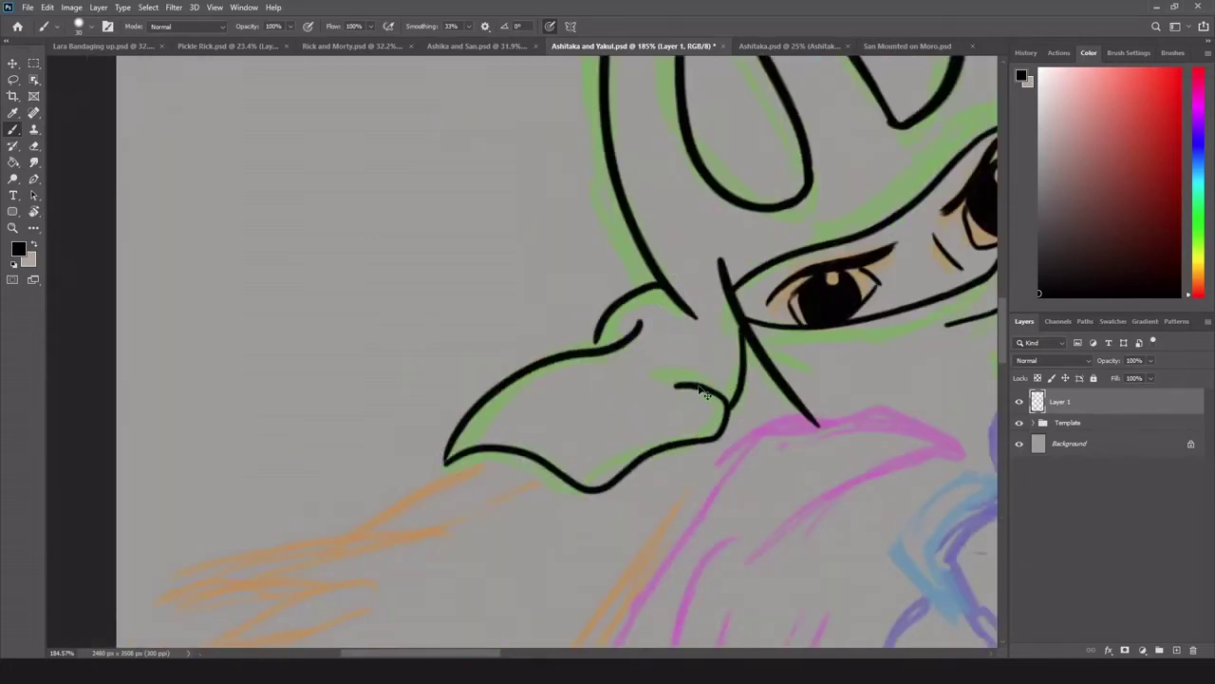
pyautogui.scroll(-10, 740, 474)
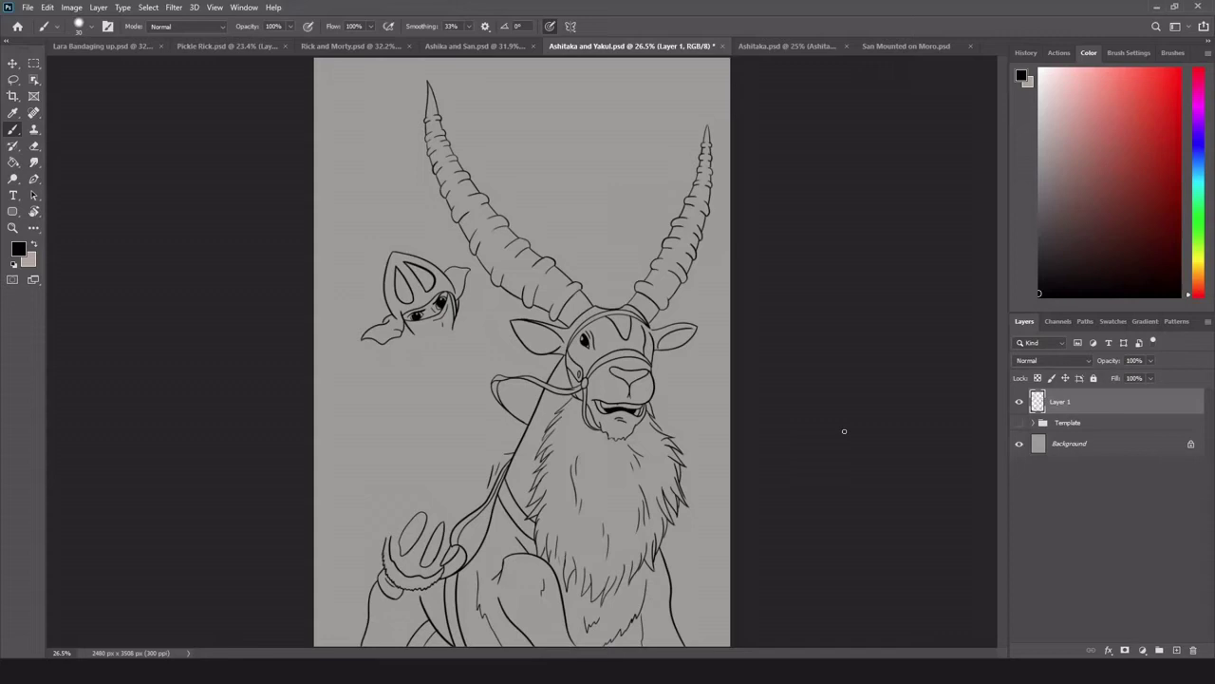
# Ink the bunched sleeve contour and inner folds behind Ashitaka's fist over the pink sketch, and check the drawing with the Template group hidden.
pyautogui.scroll(6, 844, 431)
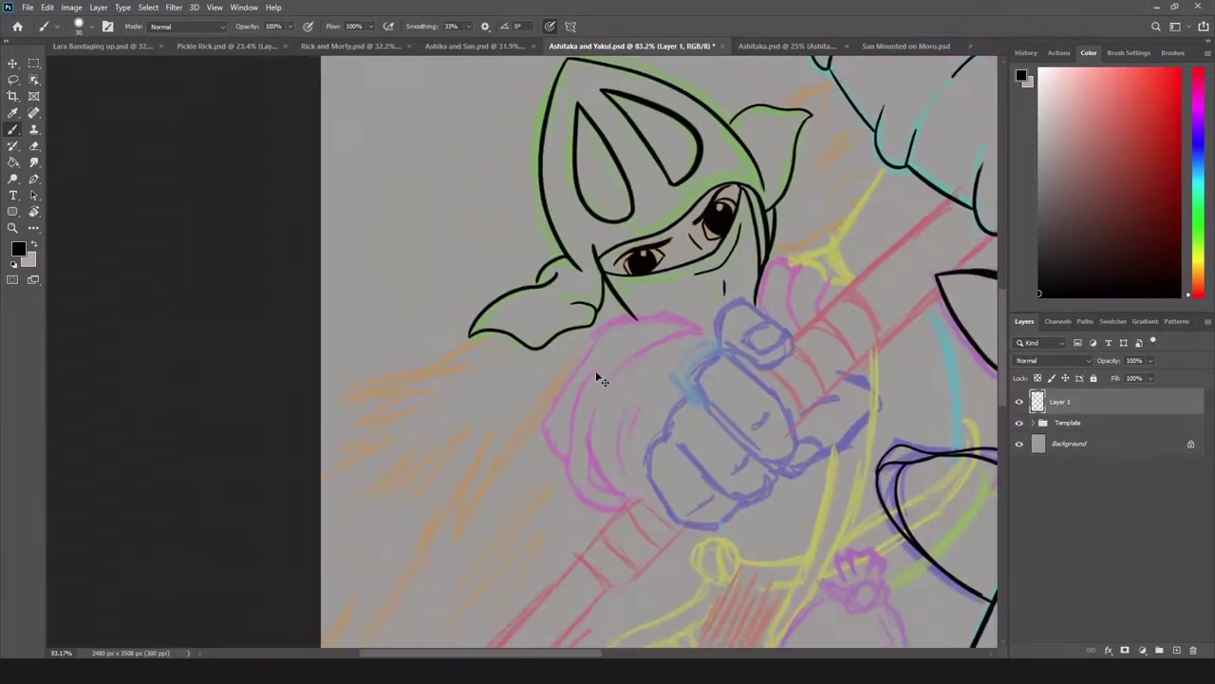
pyautogui.moveTo(569, 371); pyautogui.dragTo(719, 307)
pyautogui.moveTo(568, 296); pyautogui.dragTo(714, 305)
pyautogui.moveTo(595, 304); pyautogui.dragTo(621, 279)
pyautogui.moveTo(567, 354); pyautogui.dragTo(579, 546)
pyautogui.moveTo(548, 462); pyautogui.dragTo(608, 540)
pyautogui.moveTo(643, 374); pyautogui.dragTo(585, 486)
pyautogui.moveTo(619, 400); pyautogui.dragTo(604, 460)
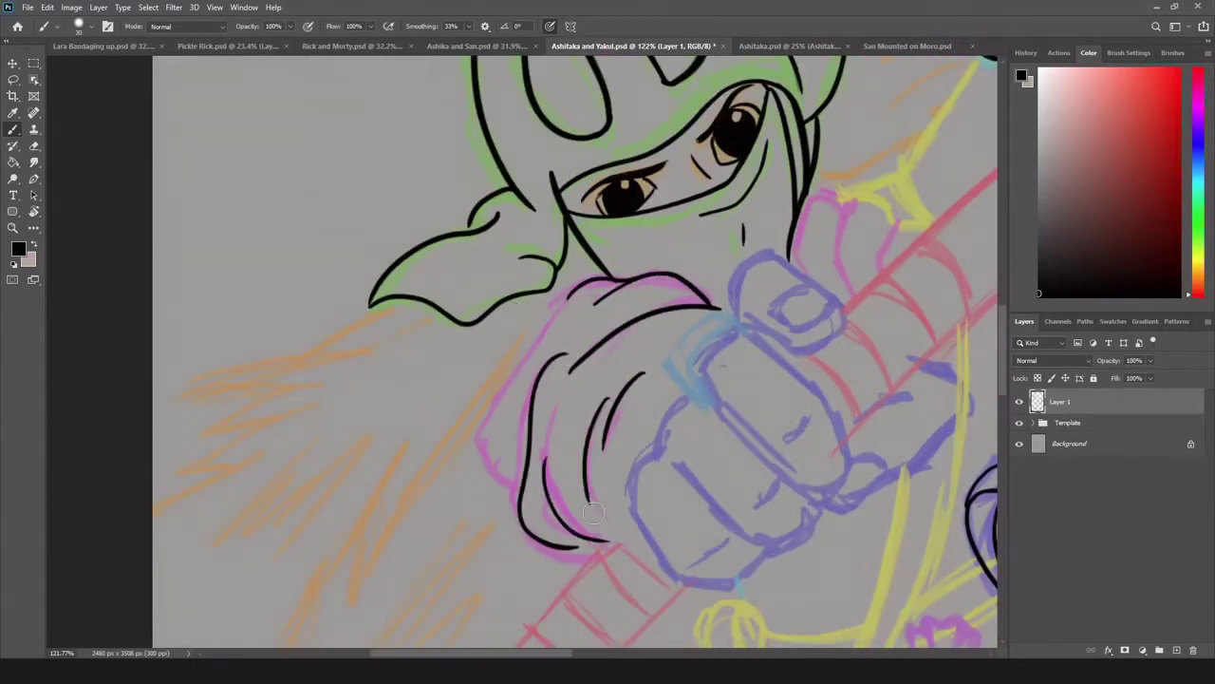
pyautogui.moveTo(479, 460); pyautogui.dragTo(522, 489)
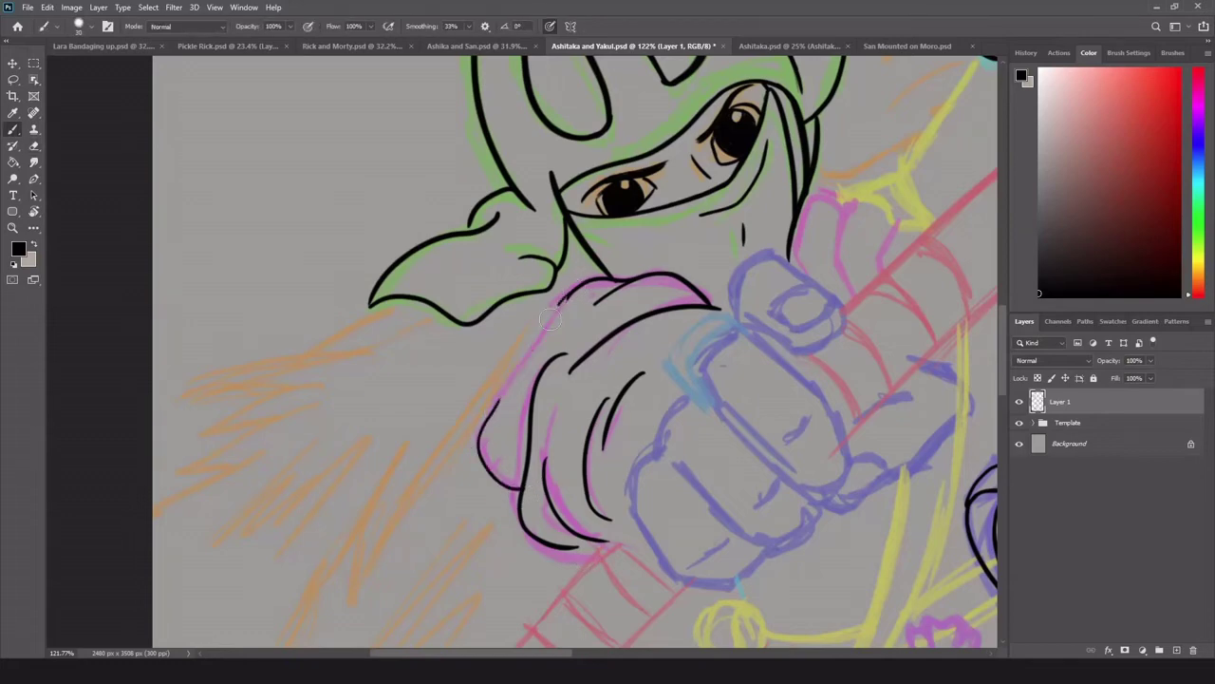
pyautogui.press('e')
pyautogui.scroll(-6, 769, 415)
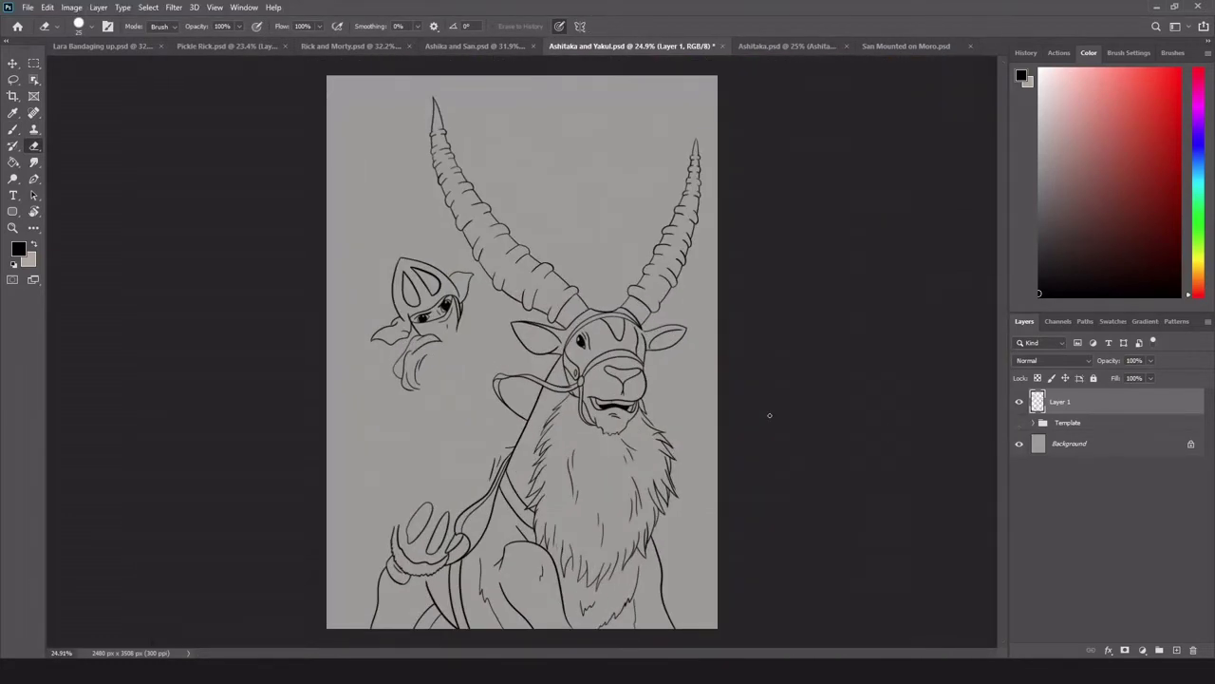
# Ink the thumb with its nail and the long edges of the index finger over the blue hand sketch.
pyautogui.scroll(6, 430, 372)
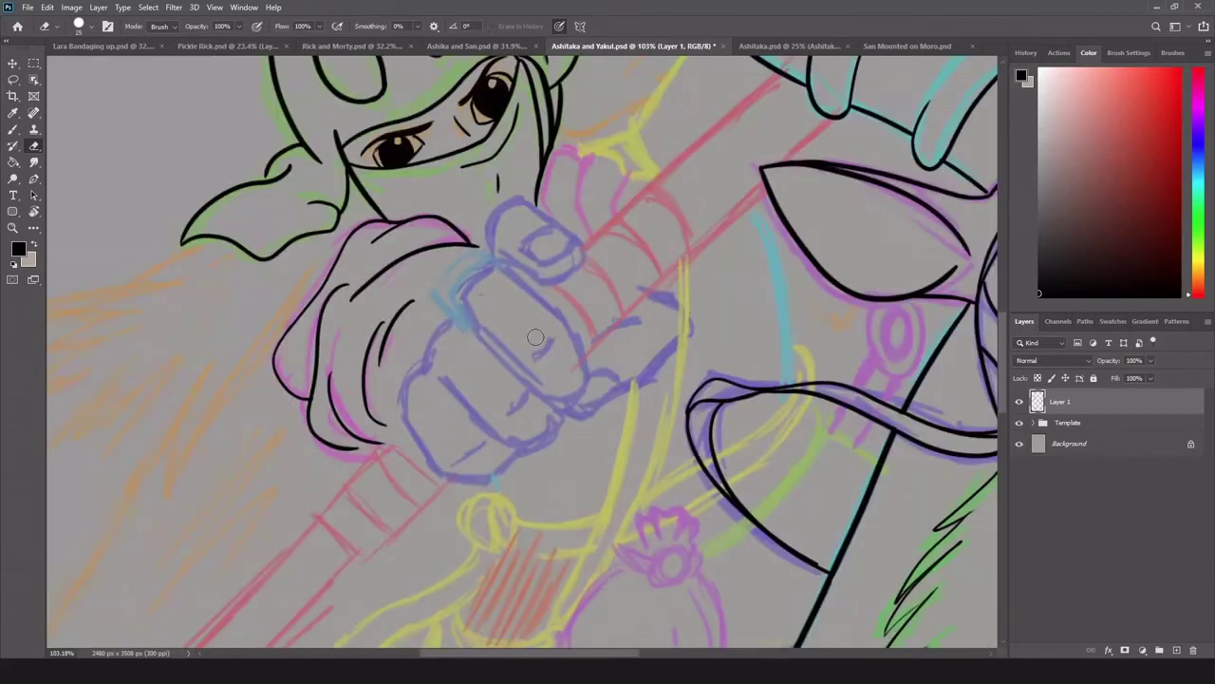
pyautogui.press('b')
pyautogui.moveTo(537, 373); pyautogui.dragTo(468, 313)
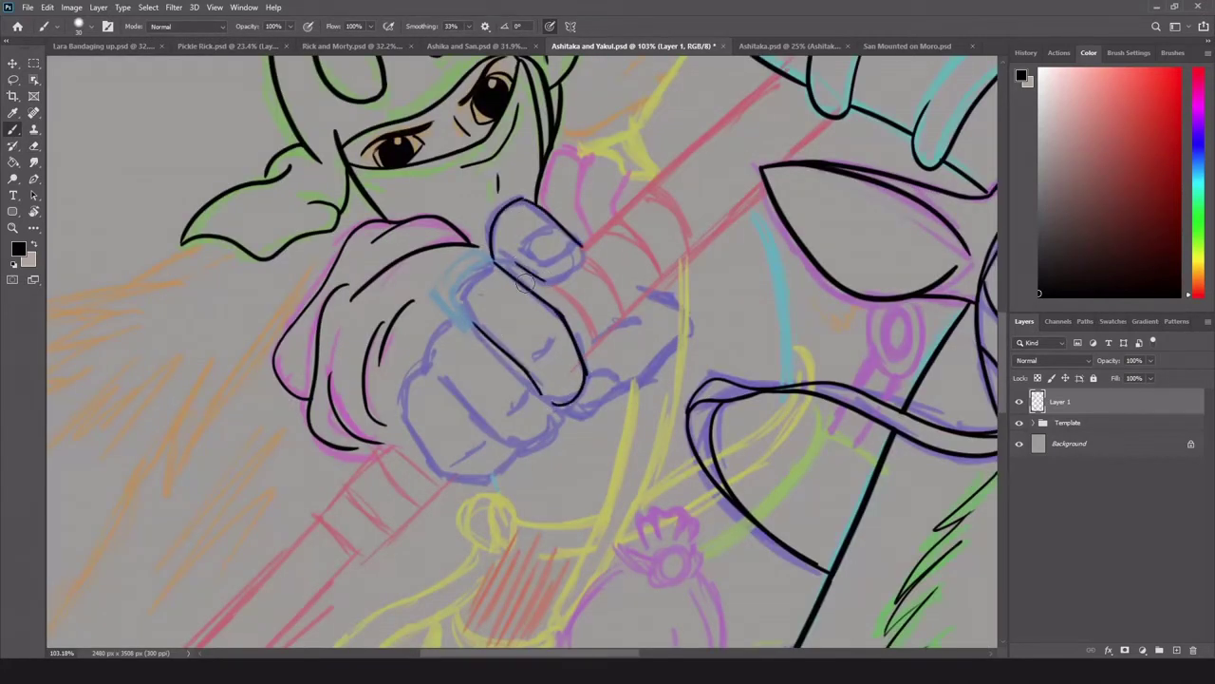
pyautogui.hotkey('ctrl', 'z')
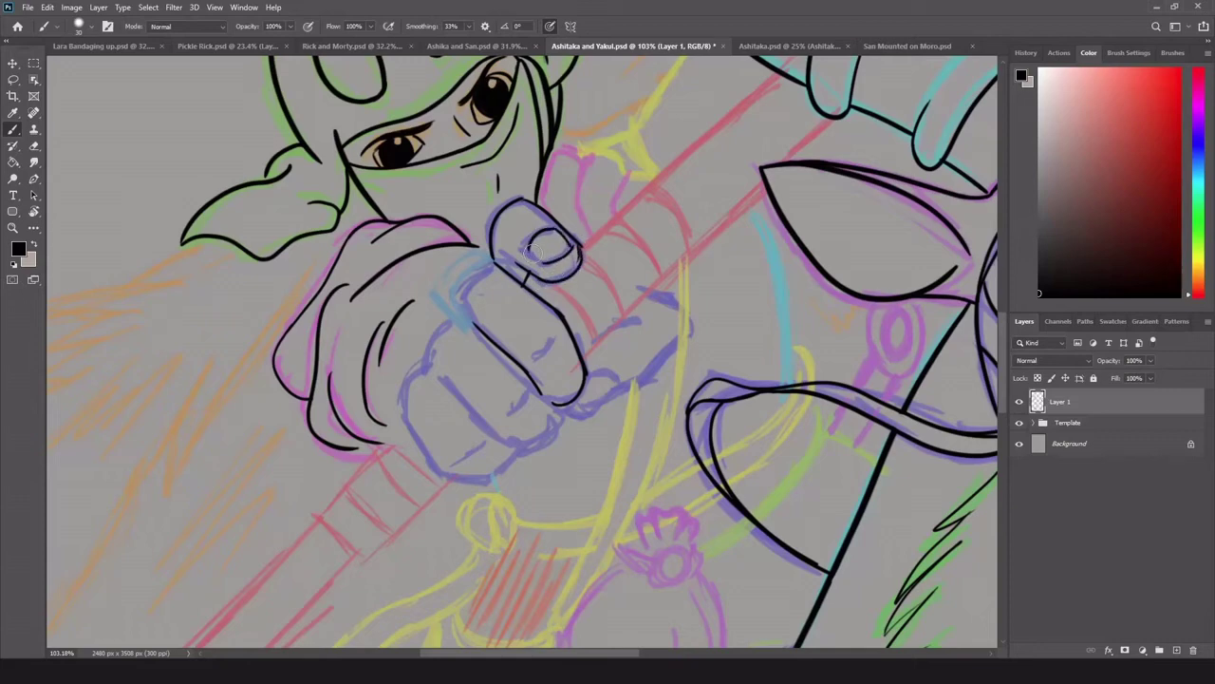
pyautogui.scroll(3, 531, 250)
pyautogui.scroll(1, 570, 285)
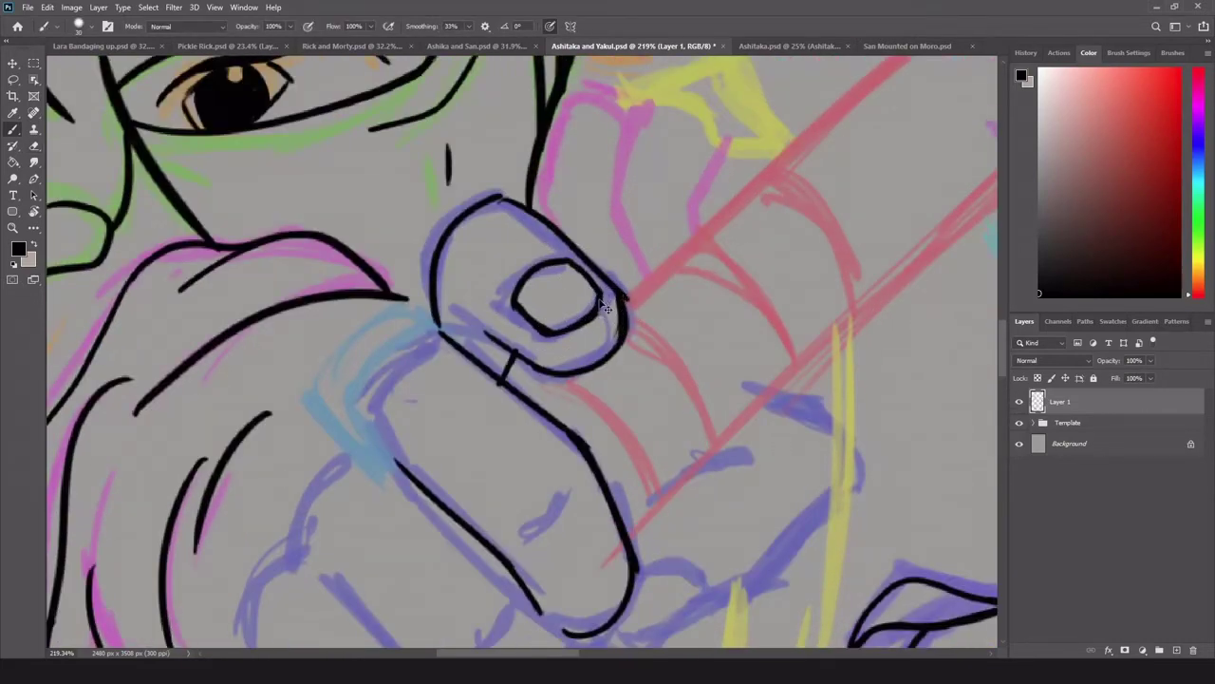
pyautogui.press('e')
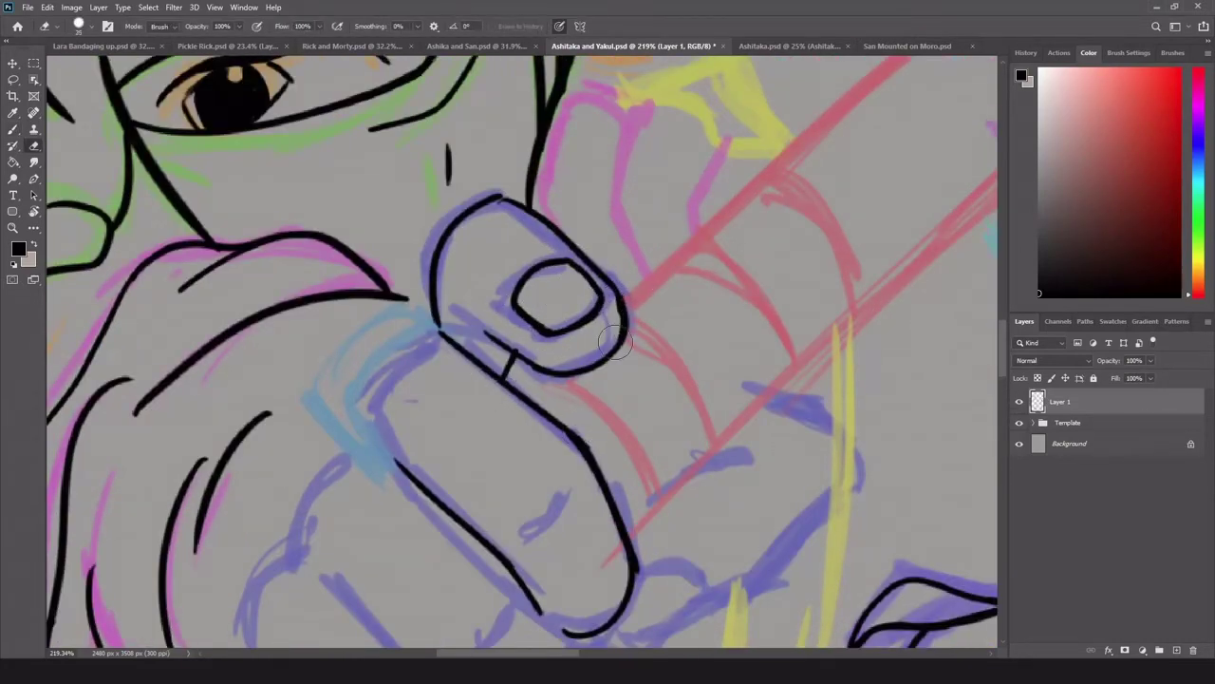
# Ink the middle finger's knuckle, sides and rounded tip, and add short crease marks on the index and middle fingers.
pyautogui.press('b')
pyautogui.moveTo(532, 399); pyautogui.dragTo(655, 185)
pyautogui.moveTo(463, 234)
pyautogui.mouseDown()
pyautogui.moveTo(422, 276)
pyautogui.moveTo(407, 328)
pyautogui.mouseUp()
pyautogui.moveTo(432, 352); pyautogui.dragTo(541, 463)
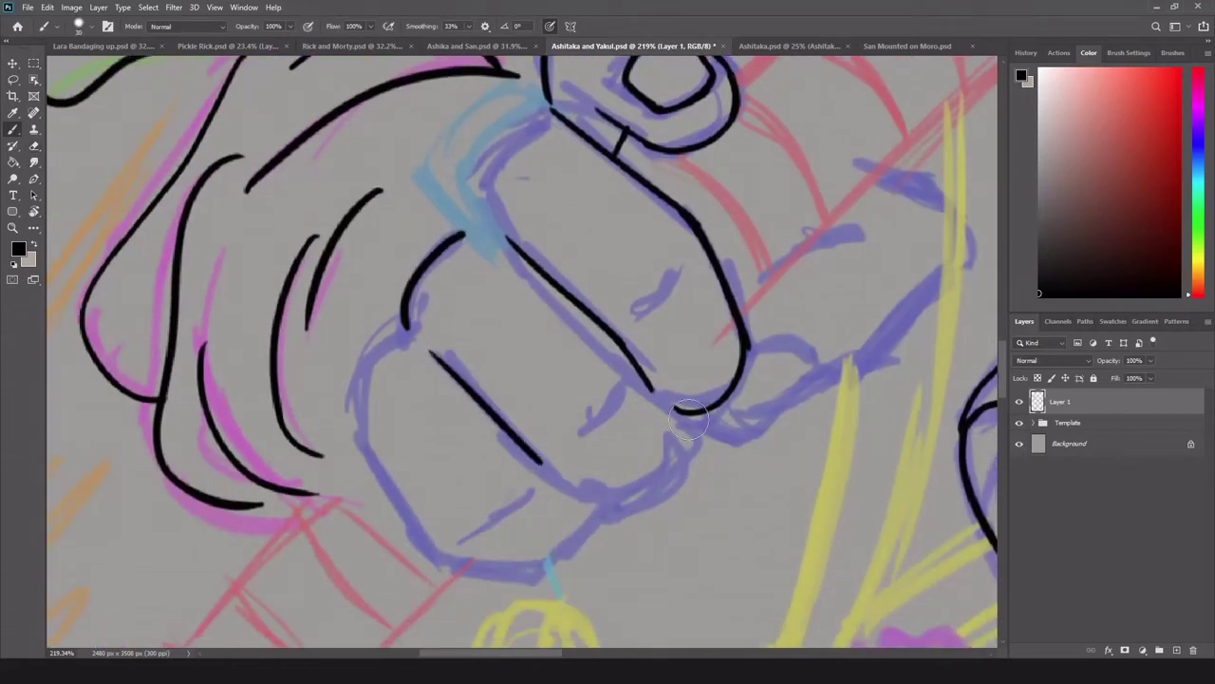
pyautogui.moveTo(681, 425)
pyautogui.mouseDown()
pyautogui.moveTo(607, 498)
pyautogui.moveTo(547, 469)
pyautogui.mouseUp()
pyautogui.moveTo(615, 397); pyautogui.dragTo(573, 440)
pyautogui.moveTo(674, 263); pyautogui.dragTo(644, 304)
# Ink the outline of the lowest finger of the fist, including its knuckle, tip and short crease.
pyautogui.moveTo(410, 337); pyautogui.dragTo(353, 408)
pyautogui.moveTo(353, 423)
pyautogui.mouseDown()
pyautogui.moveTo(434, 560)
pyautogui.moveTo(523, 568)
pyautogui.mouseUp()
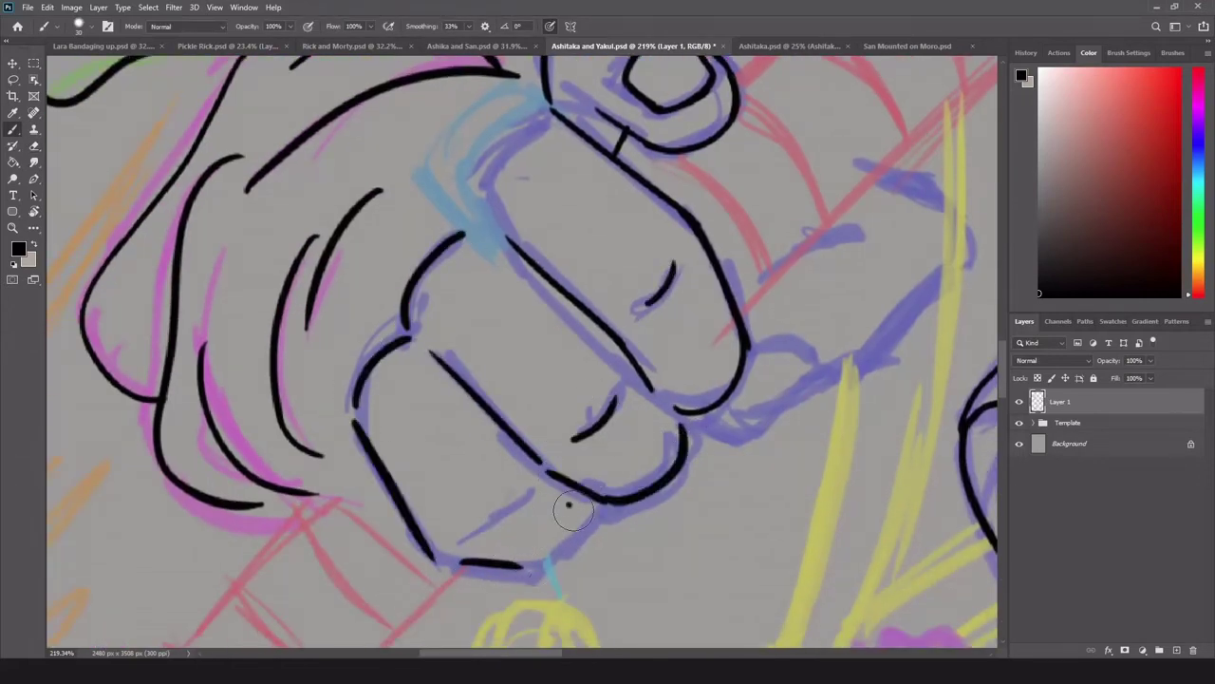
pyautogui.moveTo(555, 521); pyautogui.dragTo(521, 568)
pyautogui.moveTo(532, 477); pyautogui.dragTo(560, 528)
pyautogui.moveTo(491, 512); pyautogui.dragTo(463, 539)
pyautogui.moveTo(484, 410)
pyautogui.mouseDown()
pyautogui.moveTo(549, 496)
pyautogui.moveTo(560, 536)
pyautogui.moveTo(484, 565)
pyautogui.mouseUp()
# Ink the part of the hand to the right of the curled fingers, and hide the Template group to check the whole drawing.
pyautogui.moveTo(698, 401); pyautogui.dragTo(638, 439)
pyautogui.scroll(-5, 739, 470)
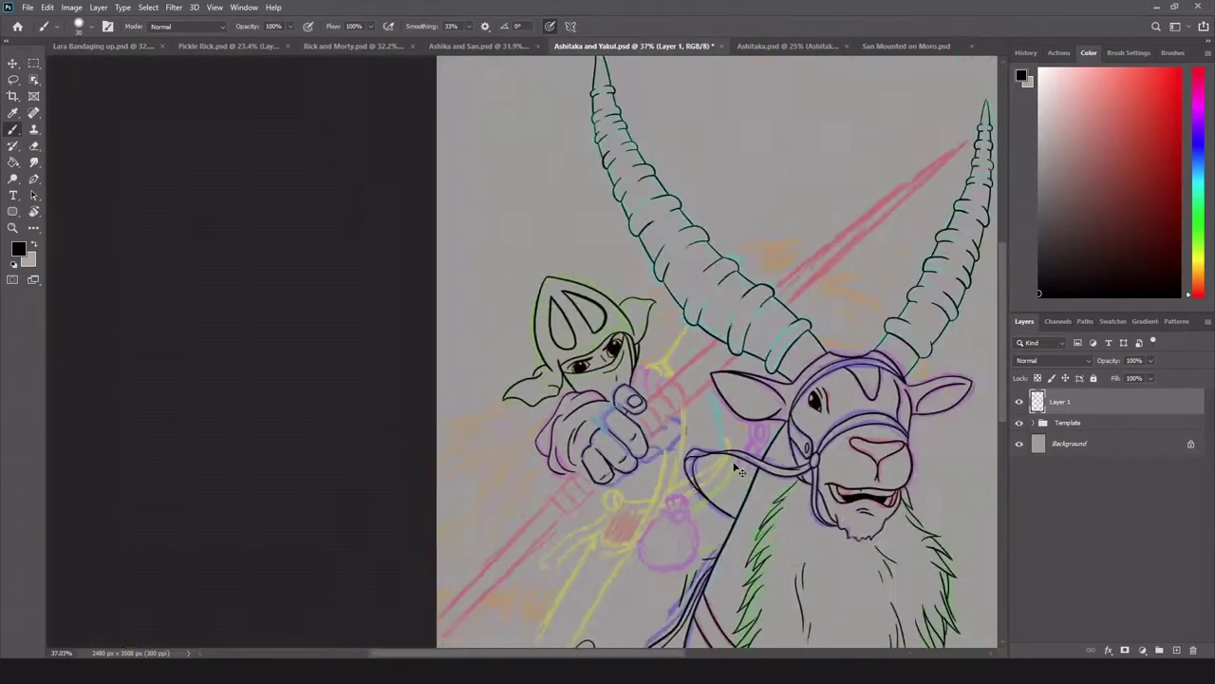
pyautogui.scroll(5, 739, 470)
pyautogui.moveTo(473, 351); pyautogui.dragTo(411, 486)
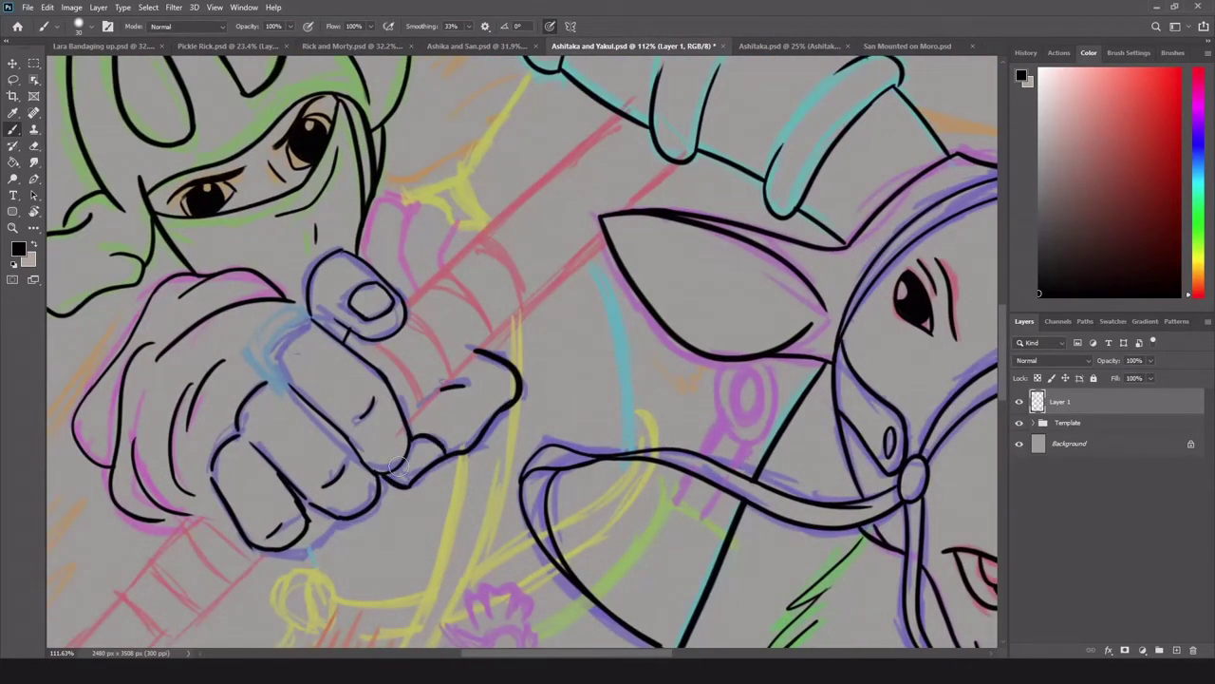
pyautogui.hotkey('ctrl', '0')
pyautogui.click(1020, 423)
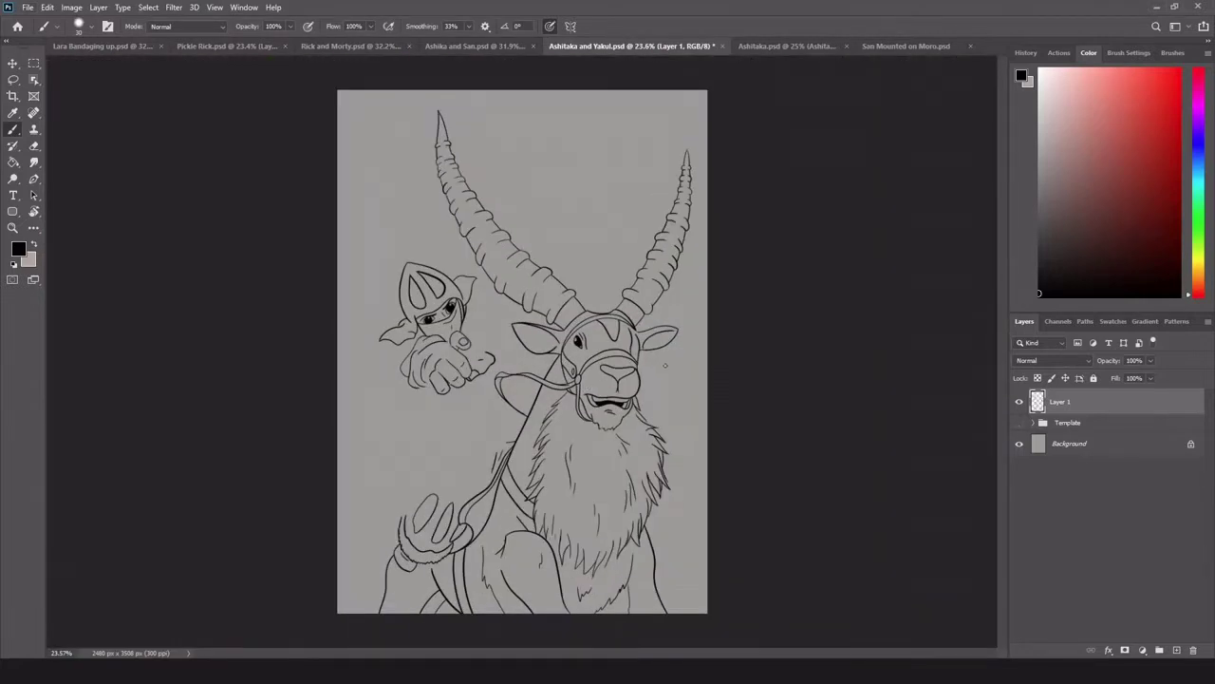
# Ink the curved band and fold line around the index finger's knuckle, cleaning up the overlap at its base.
pyautogui.scroll(8, 434, 351)
pyautogui.moveTo(564, 277)
pyautogui.mouseDown()
pyautogui.moveTo(479, 399)
pyautogui.moveTo(575, 284)
pyautogui.moveTo(489, 389)
pyautogui.mouseUp()
pyautogui.hotkey('ctrl', 'z')
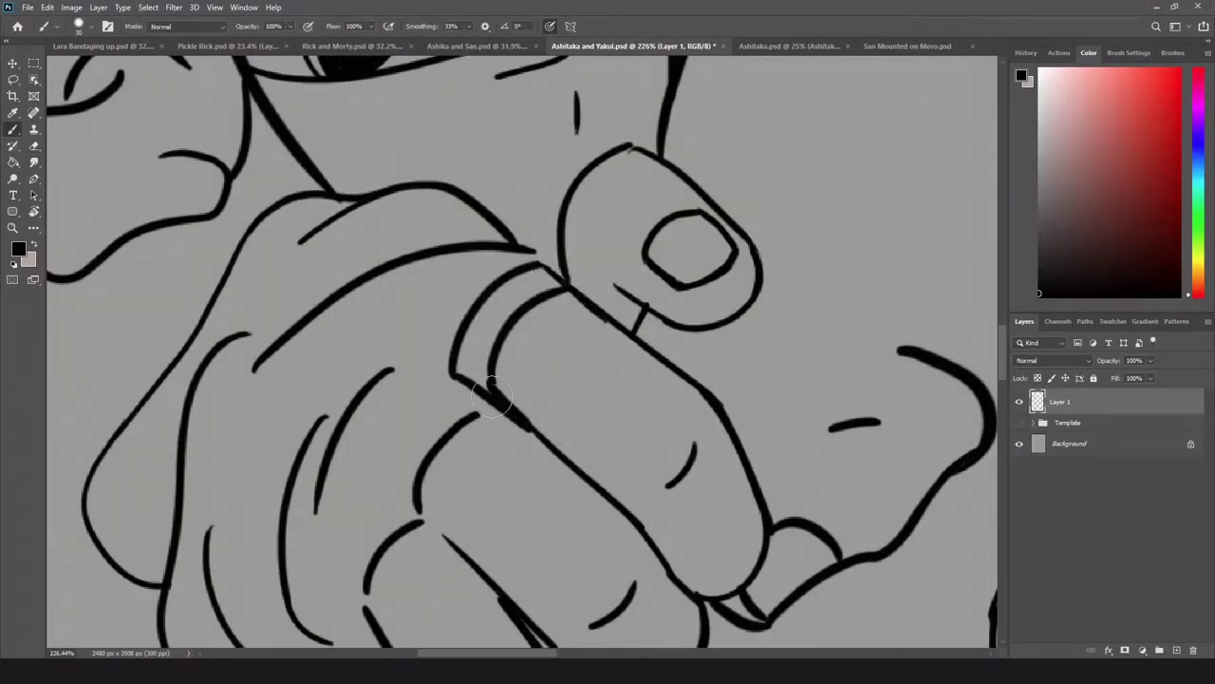
pyautogui.press('e')
pyautogui.moveTo(489, 401); pyautogui.dragTo(506, 392)
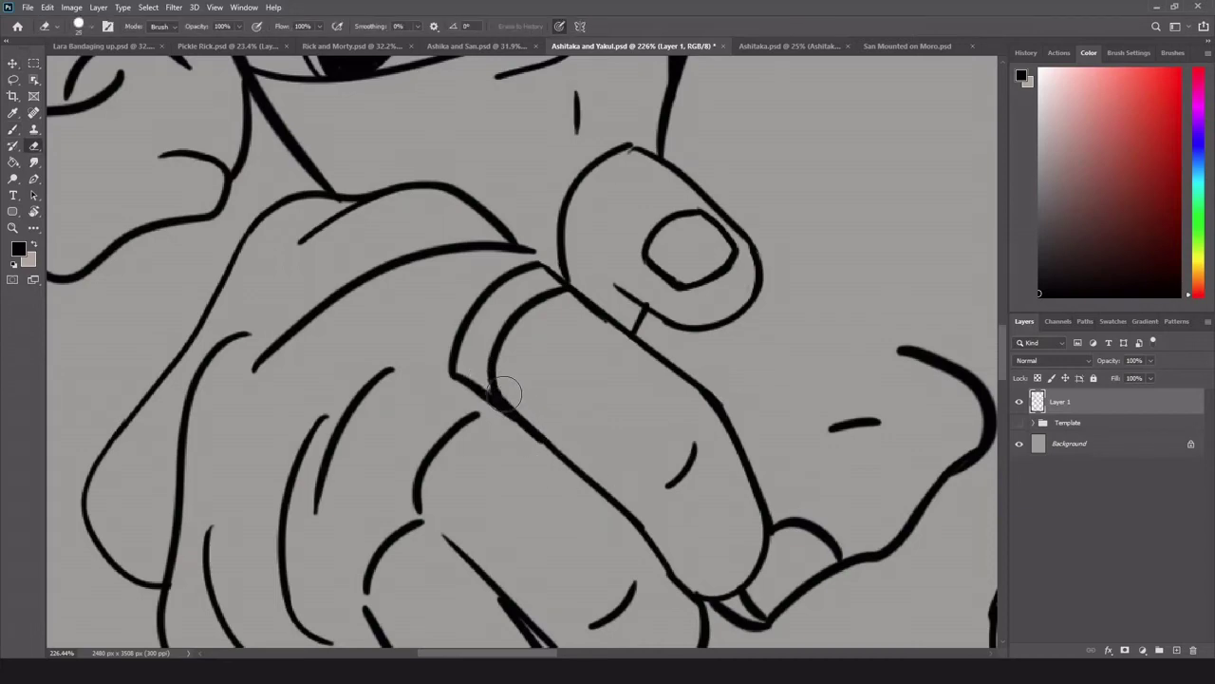
pyautogui.press('b')
pyautogui.scroll(-2, 508, 385)
pyautogui.scroll(3, 513, 361)
pyautogui.moveTo(590, 207); pyautogui.dragTo(536, 290)
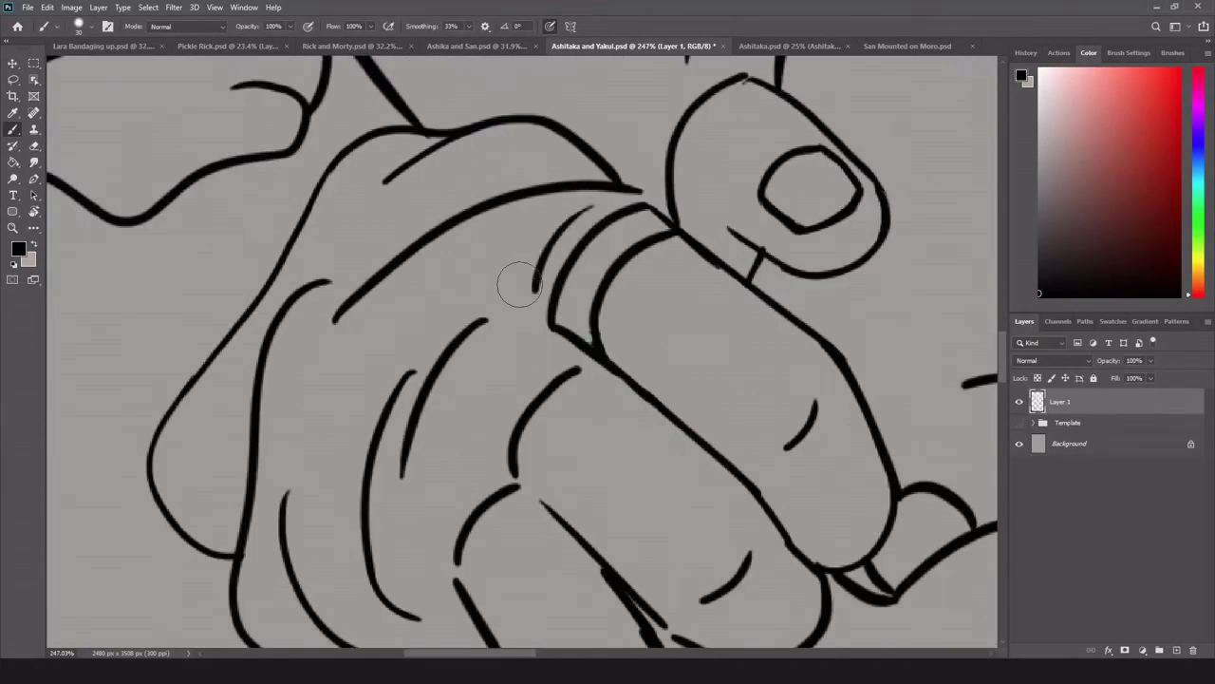
pyautogui.hotkey('ctrl', '0')
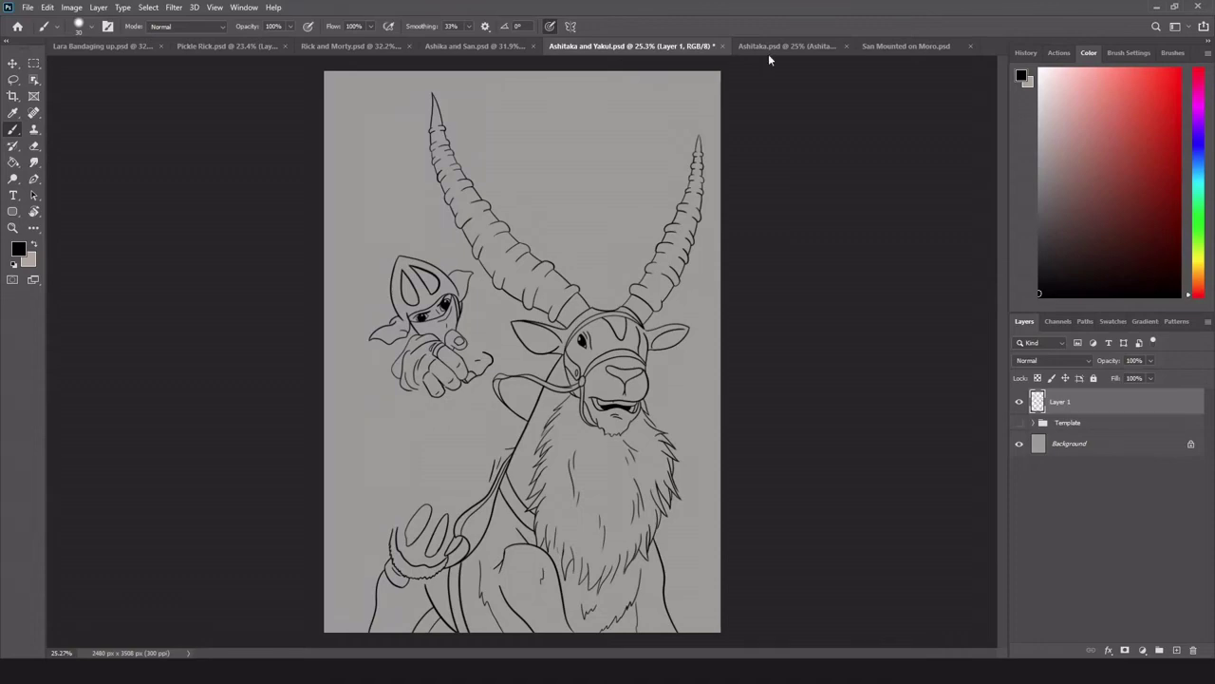
# Ink both edges of the yellow strap that tapers down diagonally from beneath the hand.
pyautogui.scroll(5, 452, 359)
pyautogui.moveTo(613, 413); pyautogui.dragTo(642, 330)
pyautogui.moveTo(522, 584); pyautogui.dragTo(664, 215)
pyautogui.hotkey('ctrl', 'z')
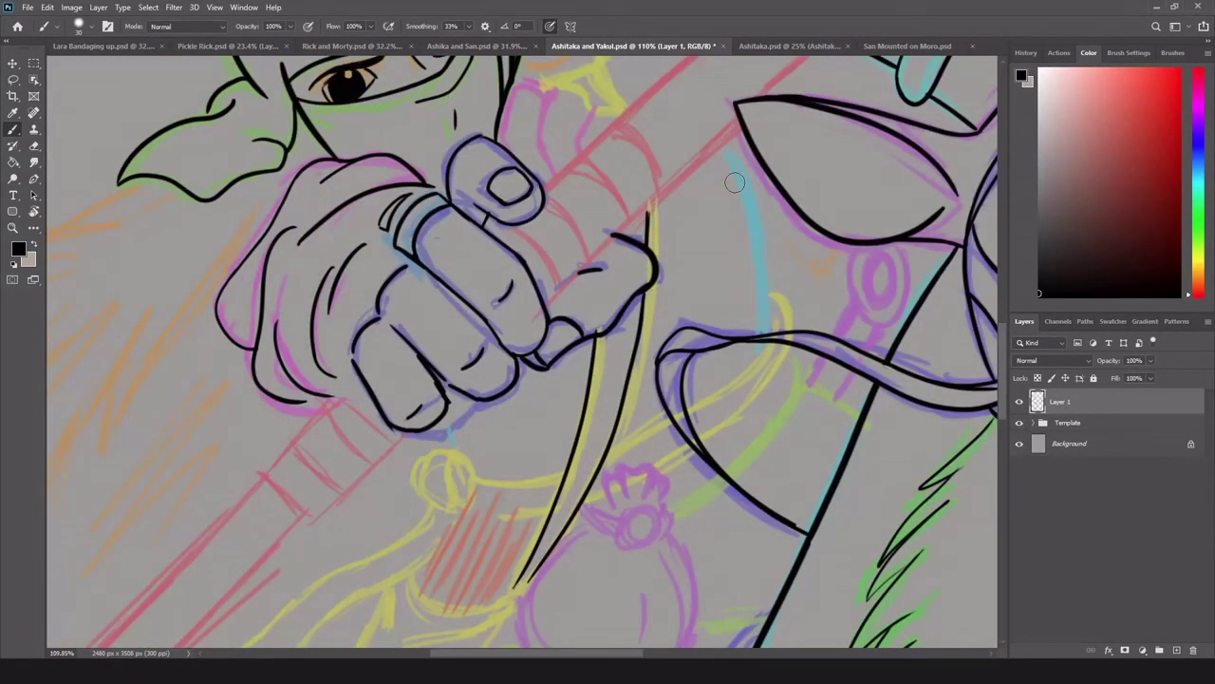
# Ink the curved light-blue line running from below Yakul's left-hand ear down to the reins.
pyautogui.moveTo(726, 144)
pyautogui.mouseDown()
pyautogui.moveTo(770, 343)
pyautogui.moveTo(764, 318)
pyautogui.moveTo(769, 332)
pyautogui.moveTo(608, 465)
pyautogui.mouseUp()
pyautogui.hotkey('ctrl', 'z')
pyautogui.hotkey('ctrl', 'z')
pyautogui.press('e')
pyautogui.press('b')
pyautogui.hotkey('ctrl', 'z')
pyautogui.hotkey('ctrl', 'z')
# Ink the upper and lower edges of the curved yellow band below the fist, erasing the segments where it crosses the diagonal strap and reins.
pyautogui.moveTo(771, 343)
pyautogui.mouseDown()
pyautogui.moveTo(608, 456)
pyautogui.moveTo(469, 477)
pyautogui.mouseUp()
pyautogui.scroll(3, 707, 408)
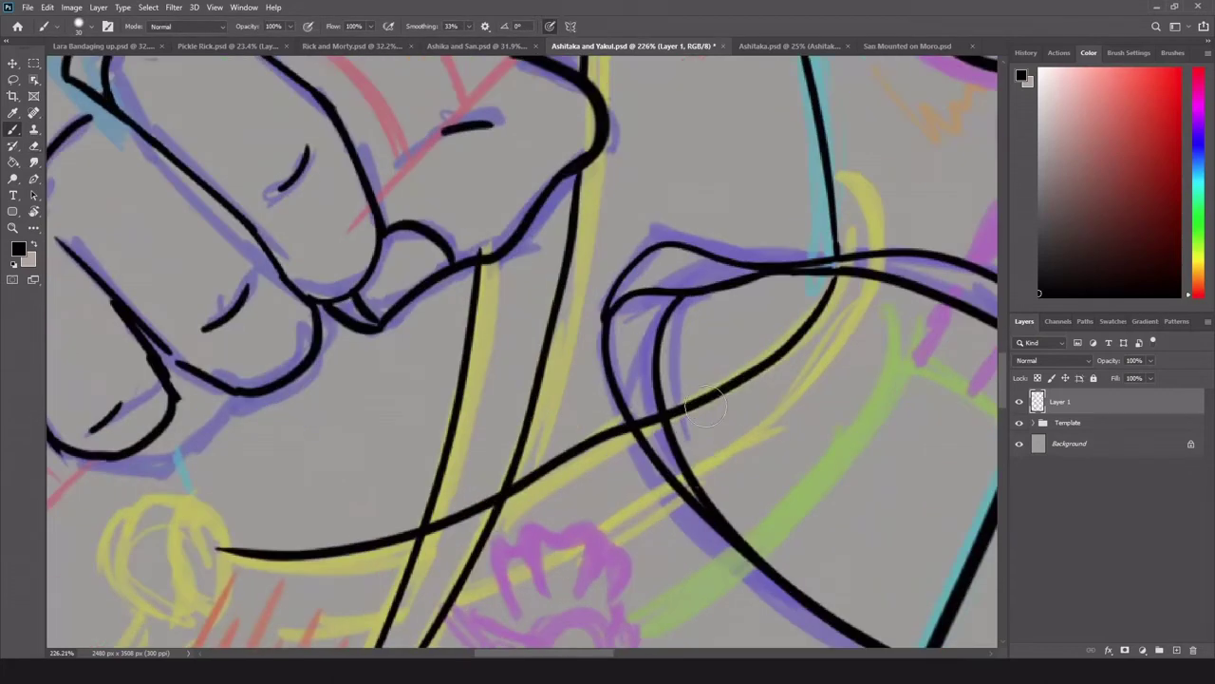
pyautogui.scroll(-2, 705, 405)
pyautogui.moveTo(261, 555)
pyautogui.mouseDown()
pyautogui.moveTo(352, 570)
pyautogui.moveTo(703, 417)
pyautogui.mouseUp()
pyautogui.press('e')
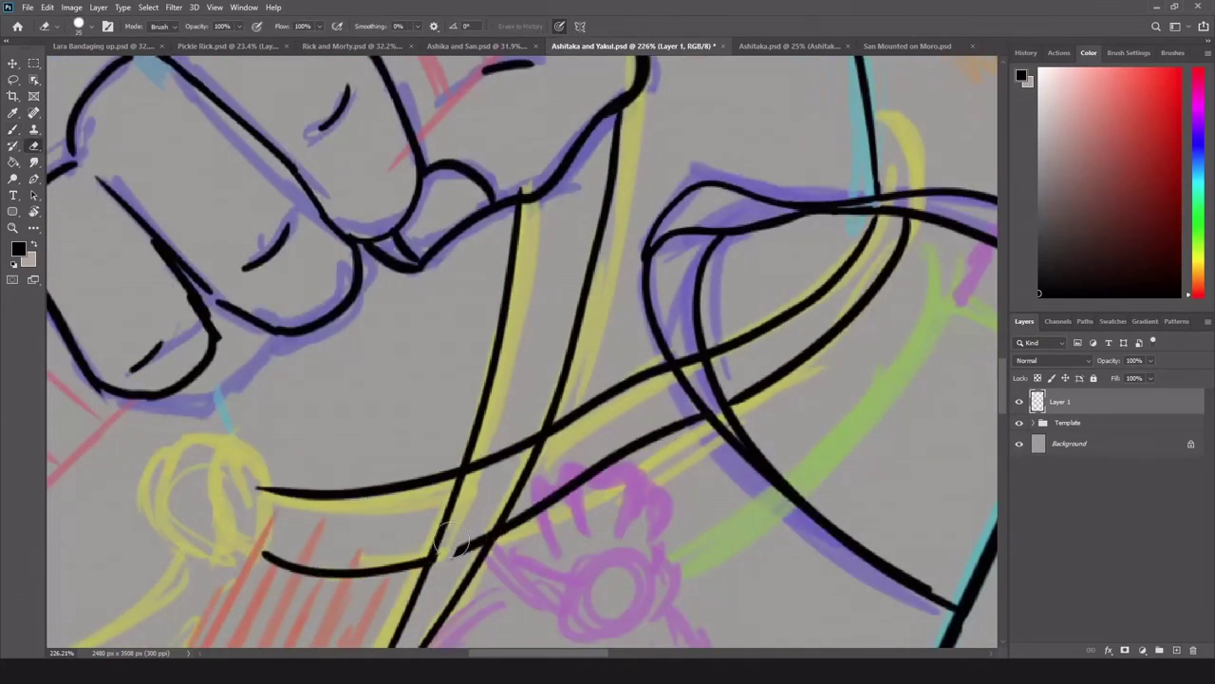
pyautogui.moveTo(460, 474); pyautogui.dragTo(530, 425)
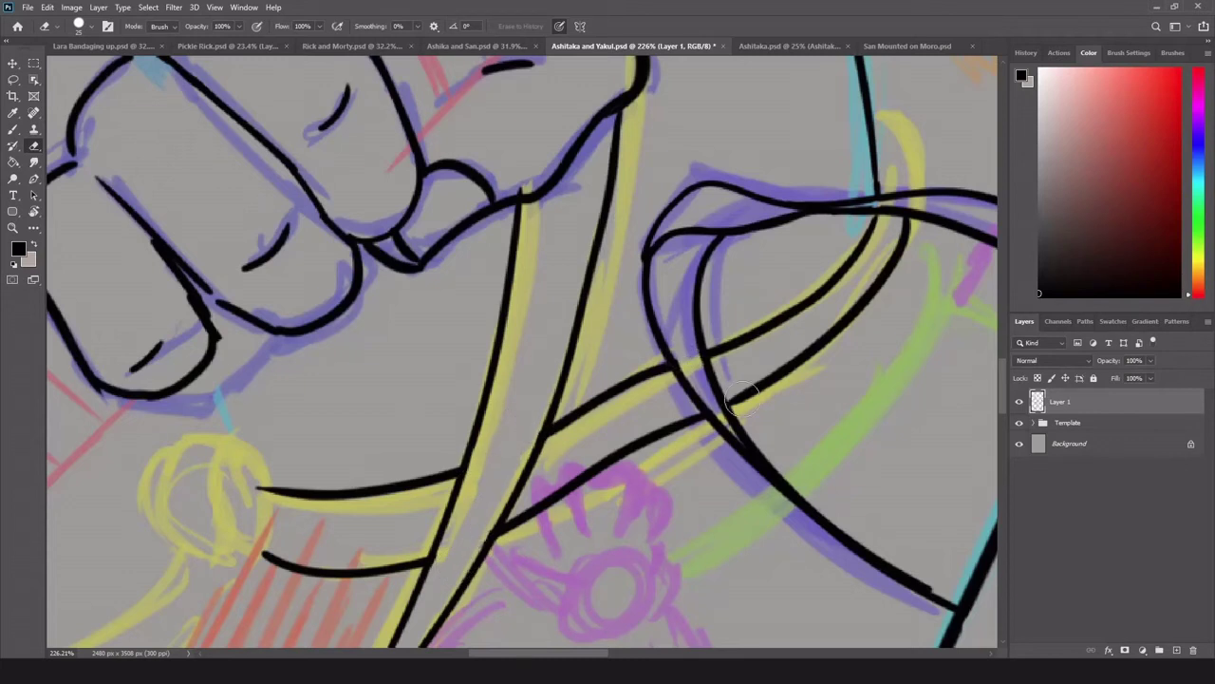
# Ink the rounded knot with its inner folds at the left end of the yellow band.
pyautogui.press('b')
pyautogui.moveTo(257, 489); pyautogui.dragTo(266, 550)
pyautogui.moveTo(228, 439); pyautogui.dragTo(271, 551)
pyautogui.moveTo(232, 456); pyautogui.dragTo(275, 503)
pyautogui.press('e')
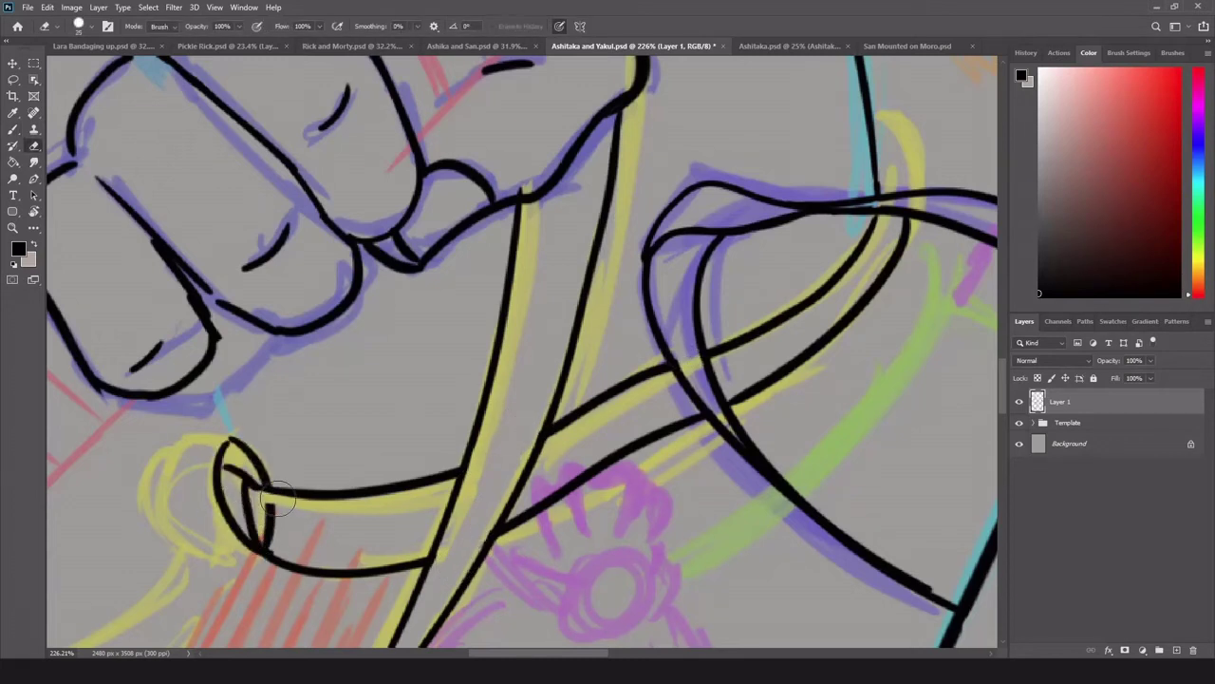
pyautogui.press('b')
pyautogui.moveTo(233, 439); pyautogui.dragTo(257, 551)
pyautogui.hotkey('ctrl', 'z')
pyautogui.moveTo(228, 437); pyautogui.dragTo(261, 555)
pyautogui.moveTo(176, 446); pyautogui.dragTo(190, 550)
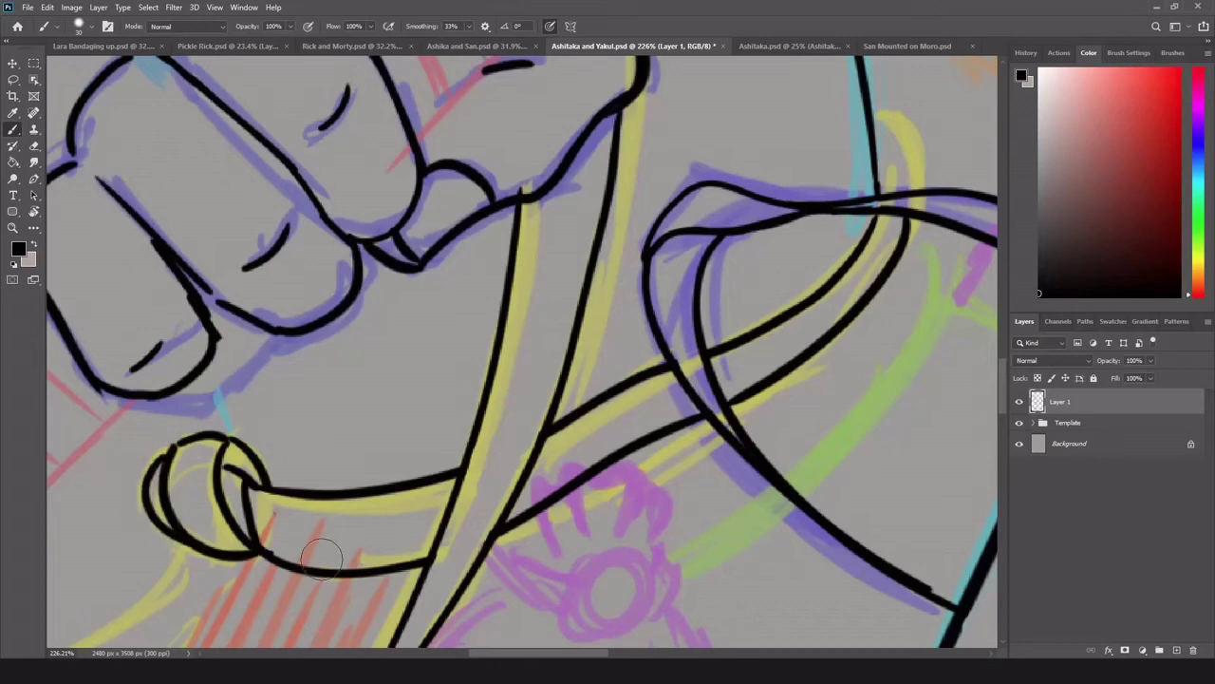
# Ink the green curve with its short branch beneath the reins and the two thin pink straps, trimming the overshooting ends.
pyautogui.scroll(-3, 321, 558)
pyautogui.scroll(-3, 352, 496)
pyautogui.scroll(2, 569, 380)
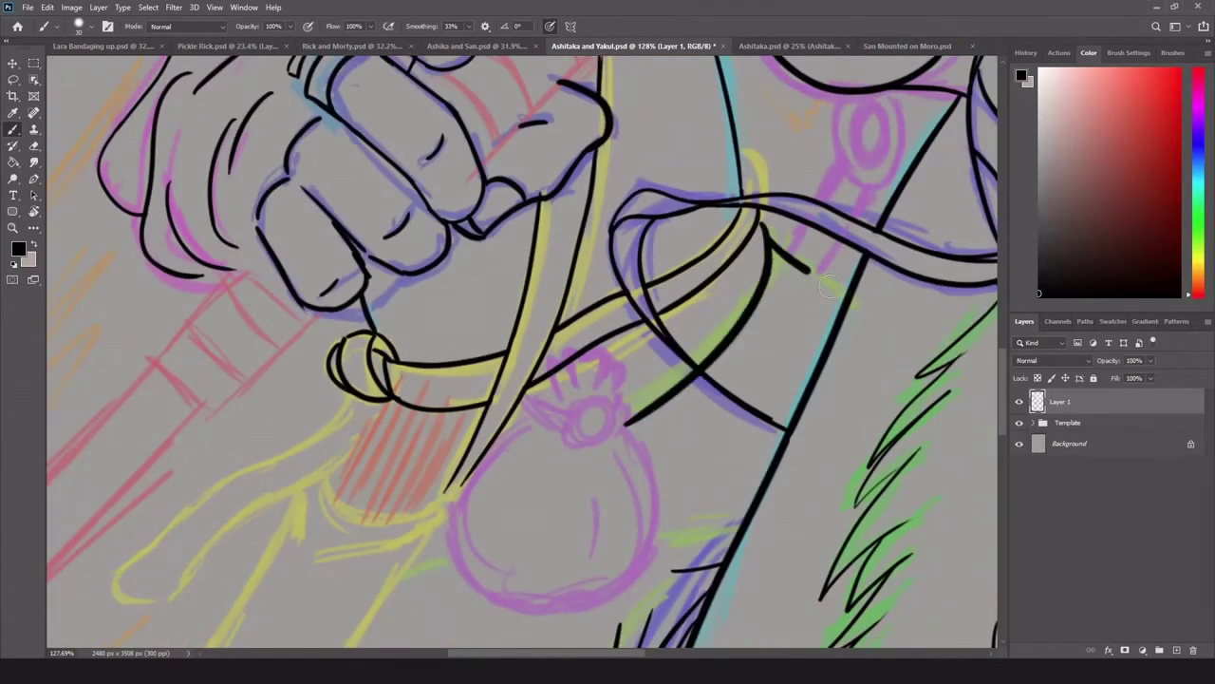
pyautogui.scroll(5, 817, 256)
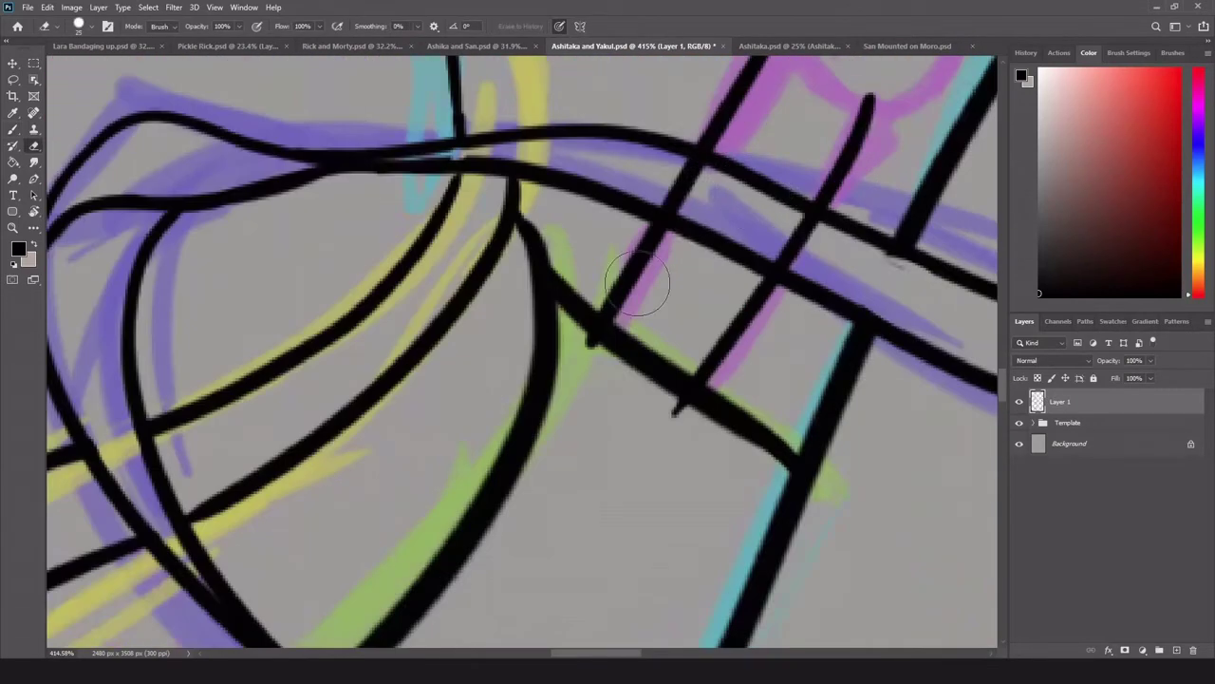
pyautogui.press('e')
# Ink the double oval ornament hanging beneath Yakul's left-hand ear, and clean up the overlapping lines around the reins.
pyautogui.scroll(5, 734, 218)
pyautogui.press('b')
pyautogui.moveTo(671, 157)
pyautogui.mouseDown()
pyautogui.moveTo(711, 222)
pyautogui.moveTo(659, 149)
pyautogui.moveTo(646, 285)
pyautogui.moveTo(673, 180)
pyautogui.mouseUp()
pyautogui.scroll(2, 653, 271)
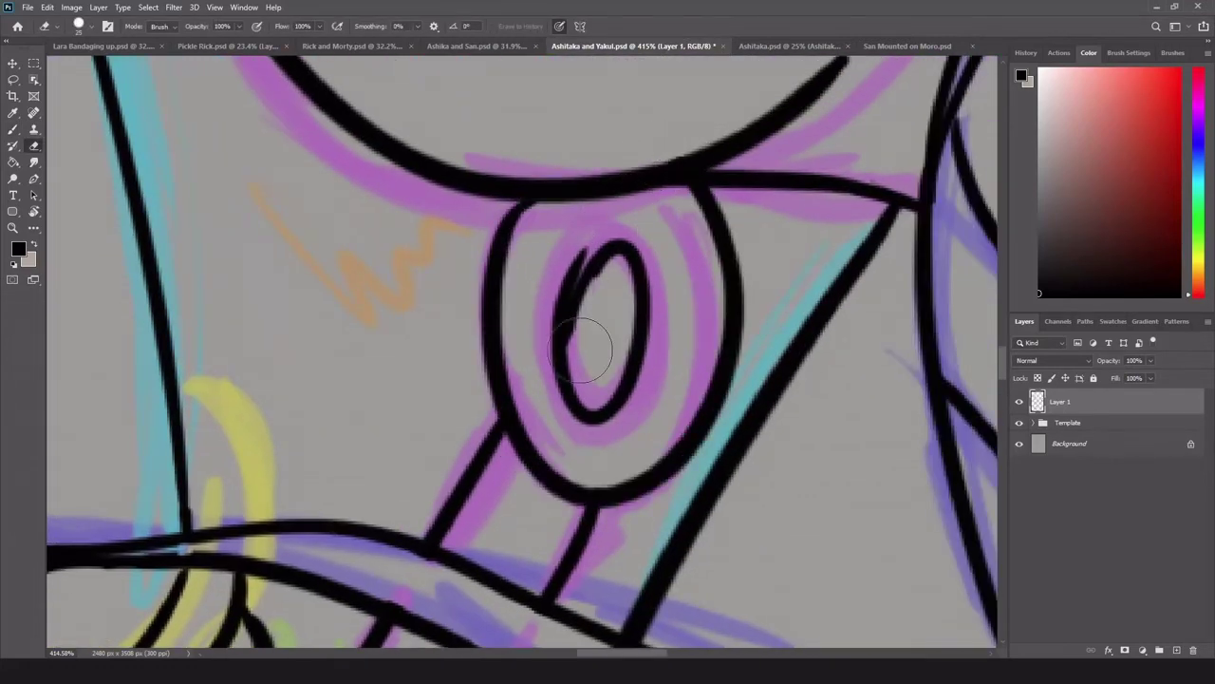
pyautogui.scroll(-5, 566, 463)
pyautogui.scroll(3, 567, 462)
pyautogui.scroll(3, 566, 462)
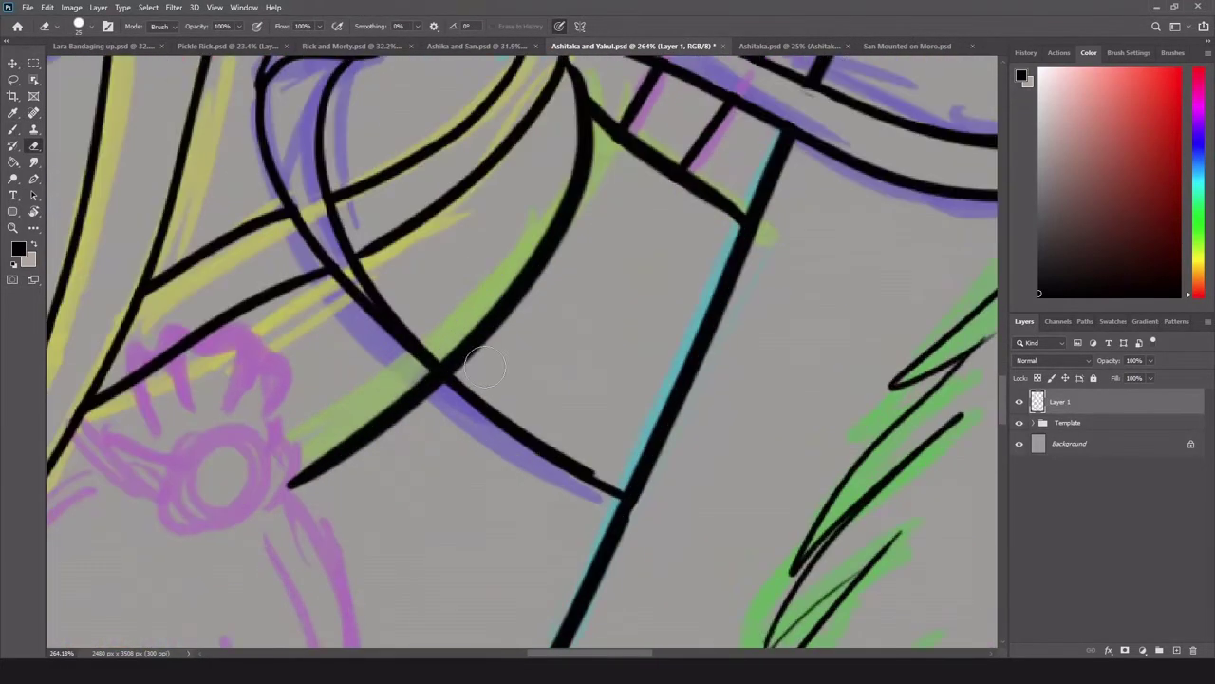
pyautogui.press('e')
# Ink the cloth tail hanging from the knot and the yellow fold beneath the red-striped panel.
pyautogui.scroll(-7, 560, 463)
pyautogui.press('b')
pyautogui.scroll(4, 557, 462)
pyautogui.moveTo(629, 258)
pyautogui.mouseDown()
pyautogui.moveTo(389, 477)
pyautogui.moveTo(465, 454)
pyautogui.moveTo(655, 267)
pyautogui.mouseUp()
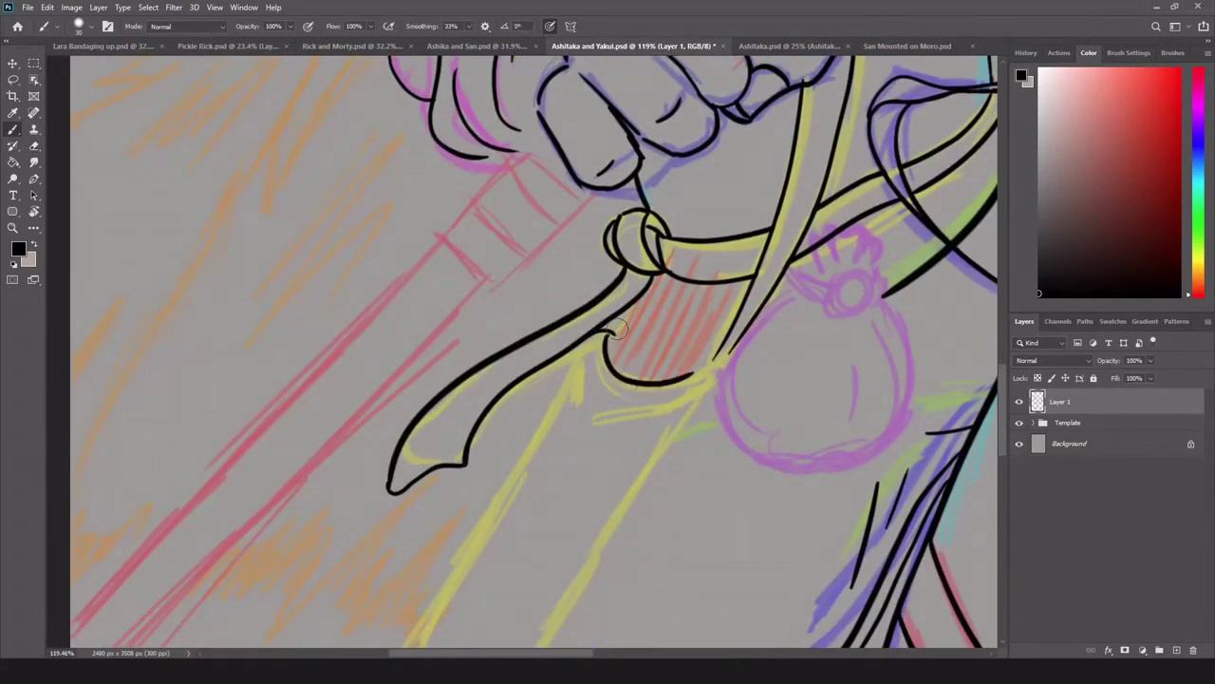
pyautogui.moveTo(588, 430); pyautogui.dragTo(707, 378)
pyautogui.moveTo(605, 332); pyautogui.dragTo(570, 428)
pyautogui.scroll(-3, 576, 529)
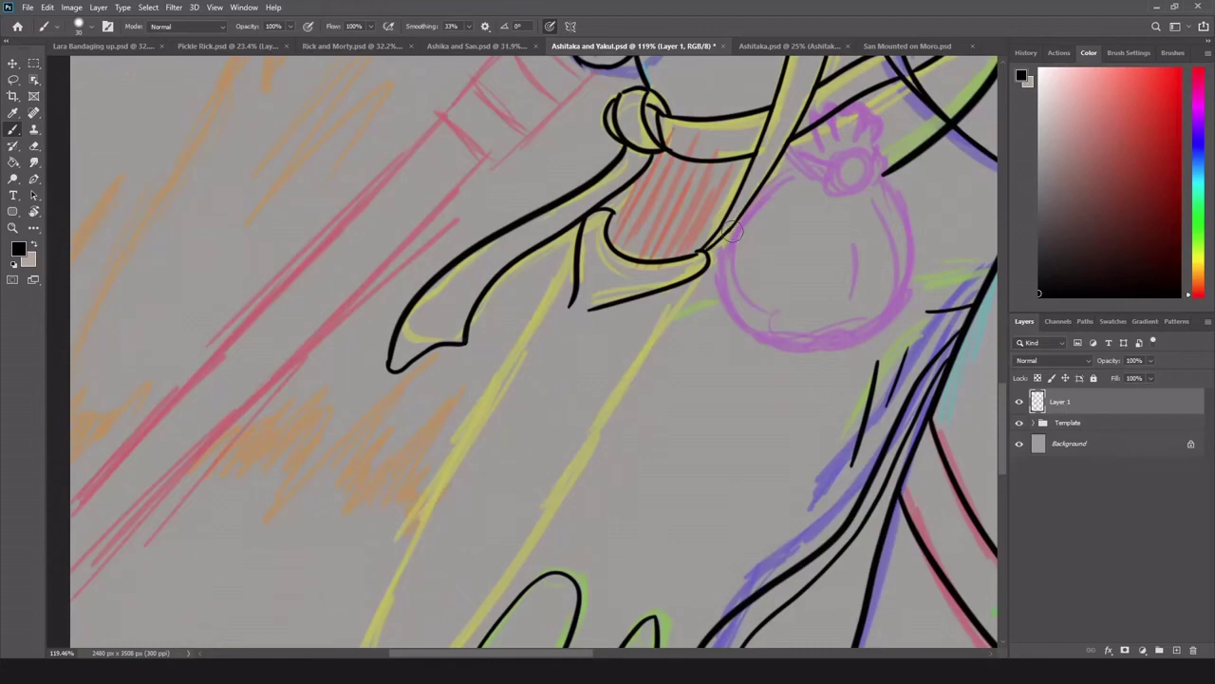
# Ink the long yellow strip with a rounded end running from the fold down to the green ovals.
pyautogui.scroll(-3, 733, 230)
pyautogui.moveTo(701, 158); pyautogui.dragTo(439, 558)
pyautogui.moveTo(577, 133)
pyautogui.mouseDown()
pyautogui.moveTo(366, 529)
pyautogui.moveTo(441, 550)
pyautogui.moveTo(460, 524)
pyautogui.mouseUp()
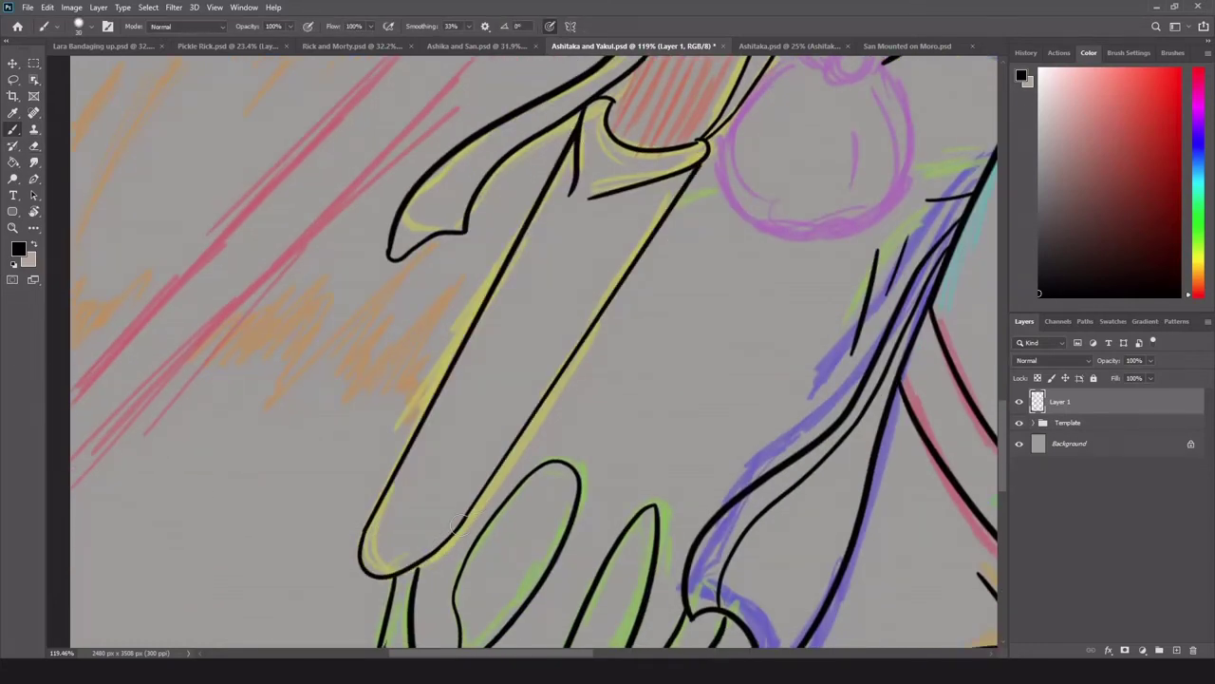
# Ink the round body of the purple pouch with its side seam and the gathered cloth edges at its neck.
pyautogui.scroll(5, 459, 522)
pyautogui.scroll(-5, 319, 460)
pyautogui.scroll(3, 532, 285)
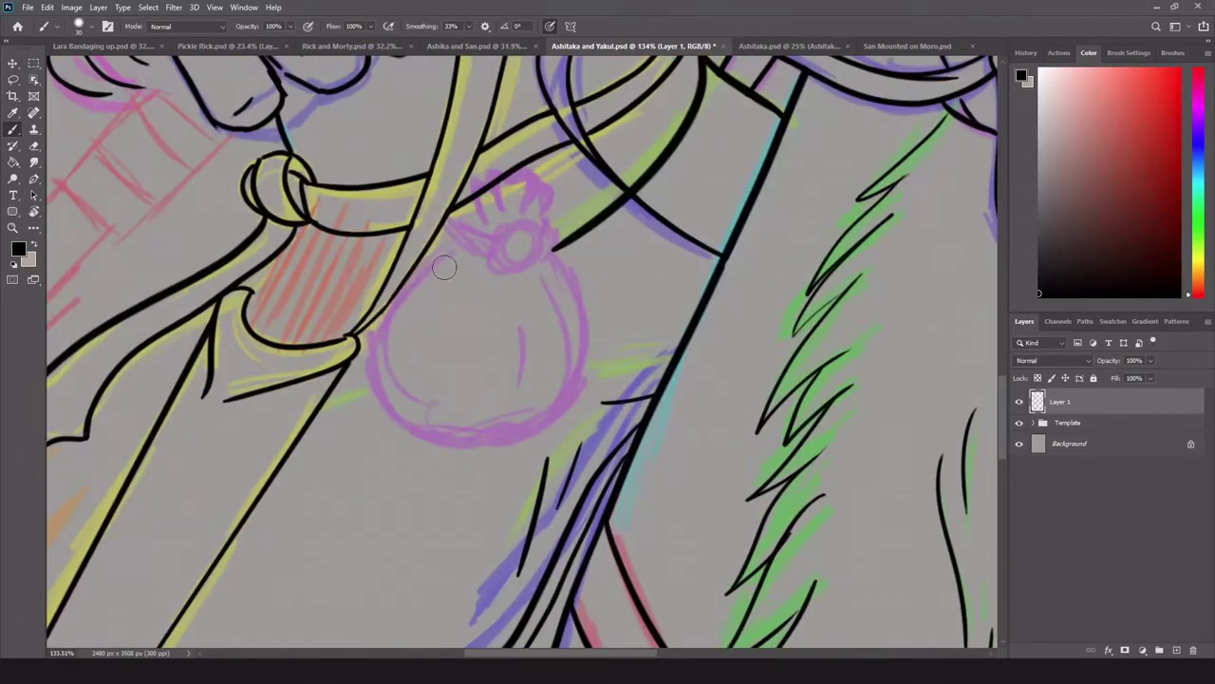
pyautogui.moveTo(456, 249)
pyautogui.mouseDown()
pyautogui.moveTo(546, 277)
pyautogui.moveTo(572, 410)
pyautogui.mouseUp()
pyautogui.moveTo(548, 253); pyautogui.dragTo(570, 271)
pyautogui.moveTo(530, 221); pyautogui.dragTo(548, 285)
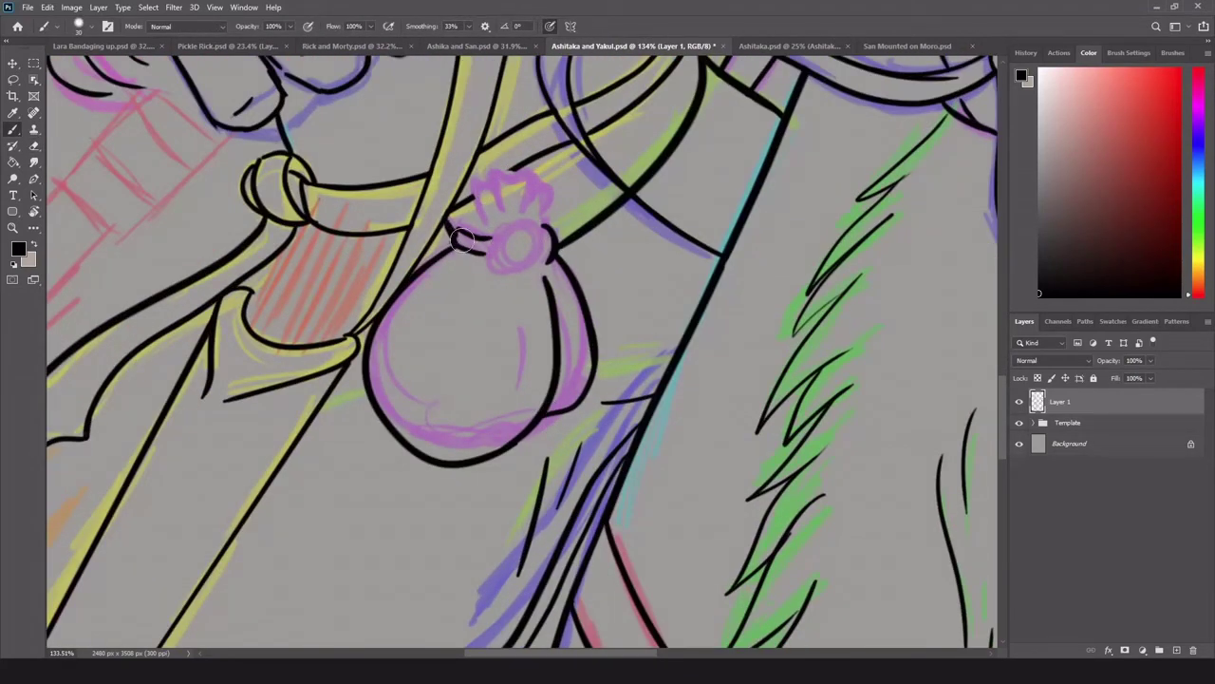
# Ink the ring on the pouch's neck and the ruffled cloth opening above it.
pyautogui.moveTo(513, 220)
pyautogui.mouseDown()
pyautogui.moveTo(492, 254)
pyautogui.moveTo(522, 259)
pyautogui.mouseUp()
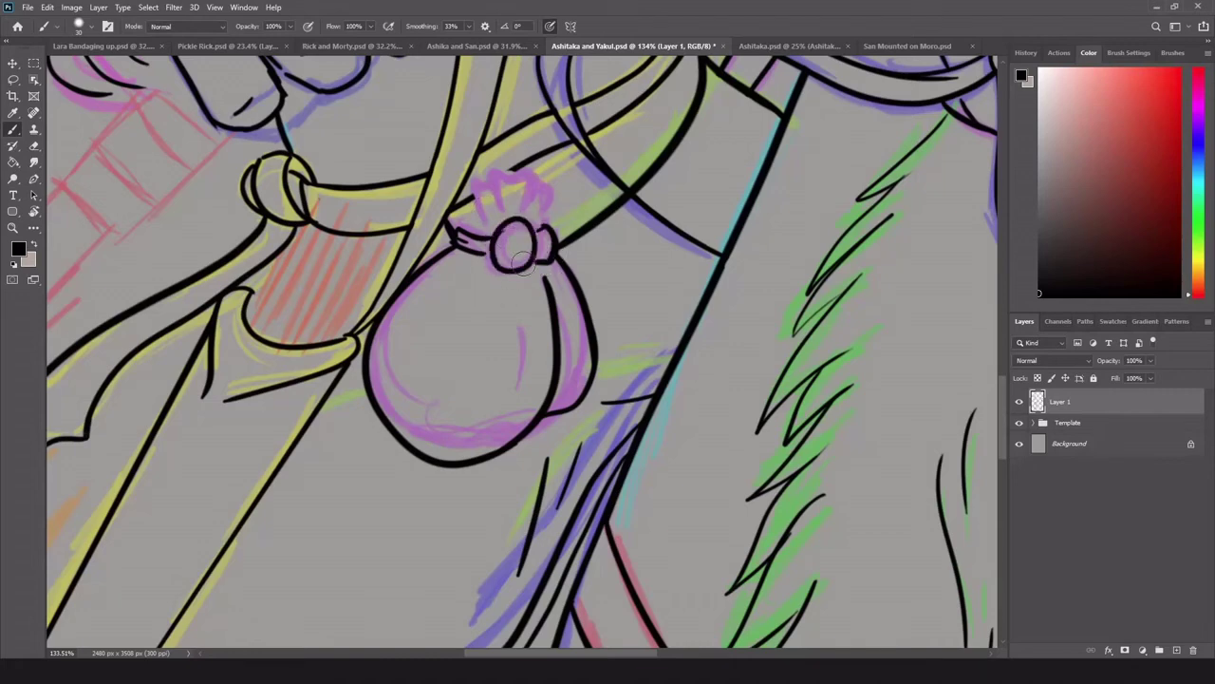
pyautogui.moveTo(473, 220); pyautogui.dragTo(495, 172)
pyautogui.moveTo(495, 172); pyautogui.dragTo(539, 183)
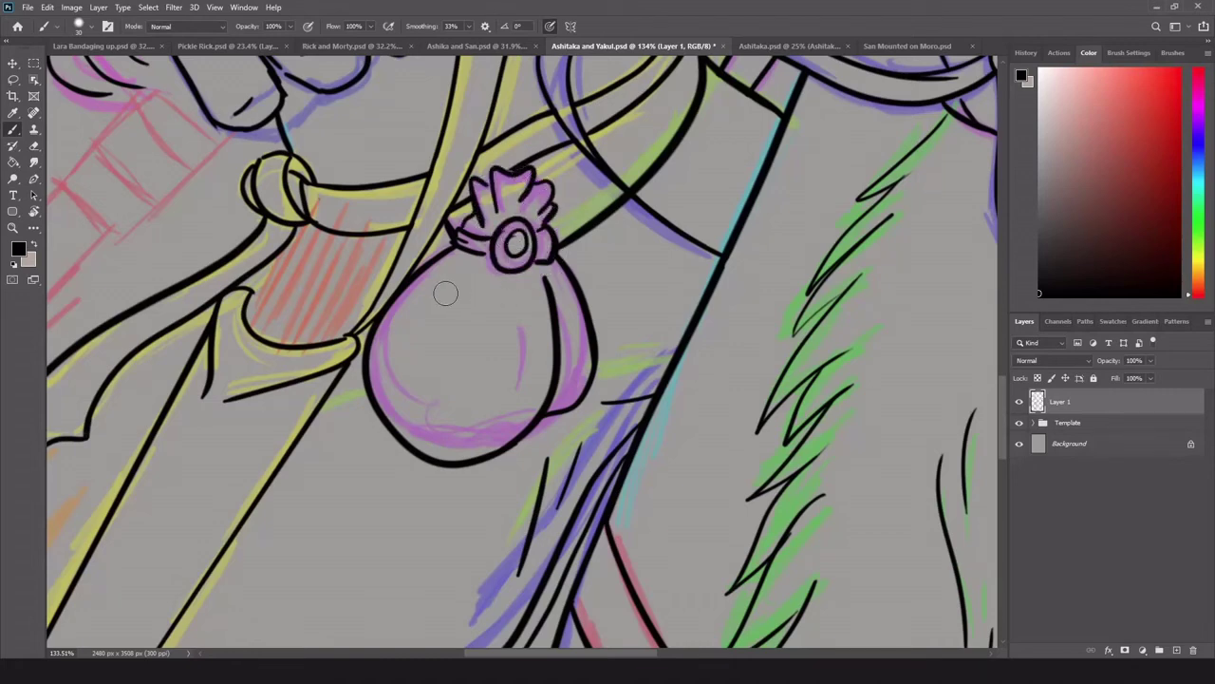
# Ink the yellow cloth edge beside the hood and the purple fingers gripping behind the thumb, trimming the line overlapping the face cover.
pyautogui.scroll(-5, 445, 293)
pyautogui.scroll(5, 532, 303)
pyautogui.moveTo(698, 173); pyautogui.dragTo(645, 365)
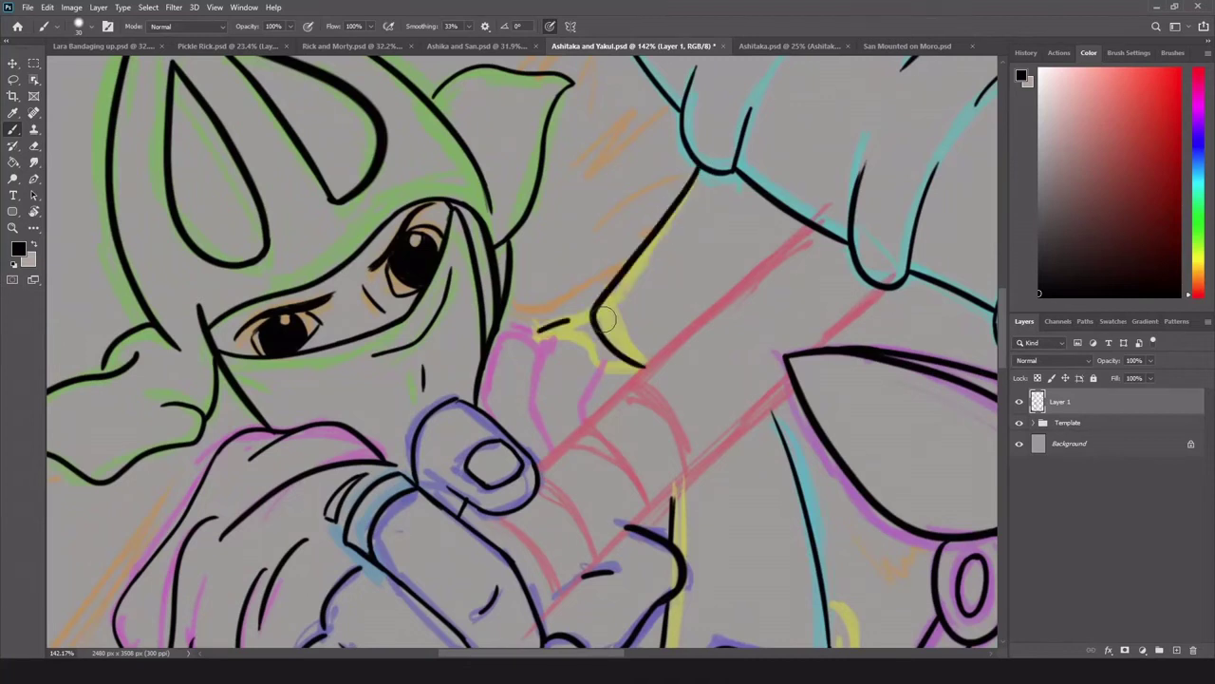
pyautogui.moveTo(551, 332)
pyautogui.mouseDown()
pyautogui.moveTo(594, 353)
pyautogui.moveTo(581, 413)
pyautogui.moveTo(547, 452)
pyautogui.mouseUp()
pyautogui.moveTo(508, 328); pyautogui.dragTo(485, 402)
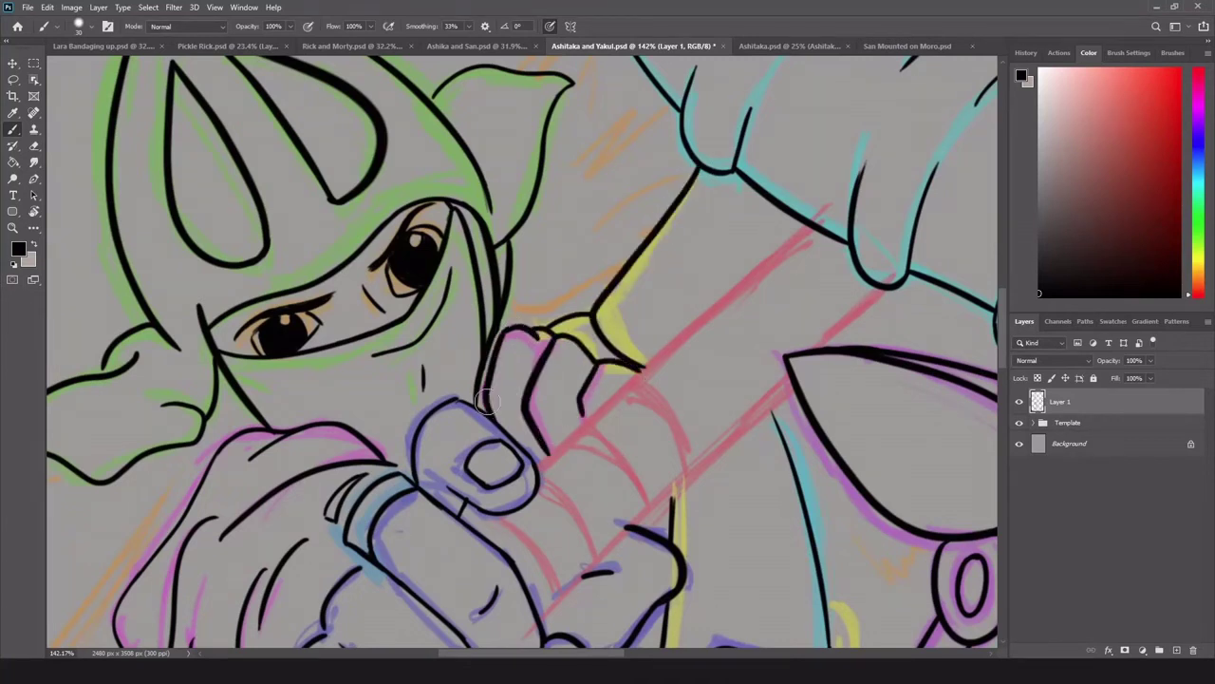
pyautogui.press('e')
pyautogui.press('b')
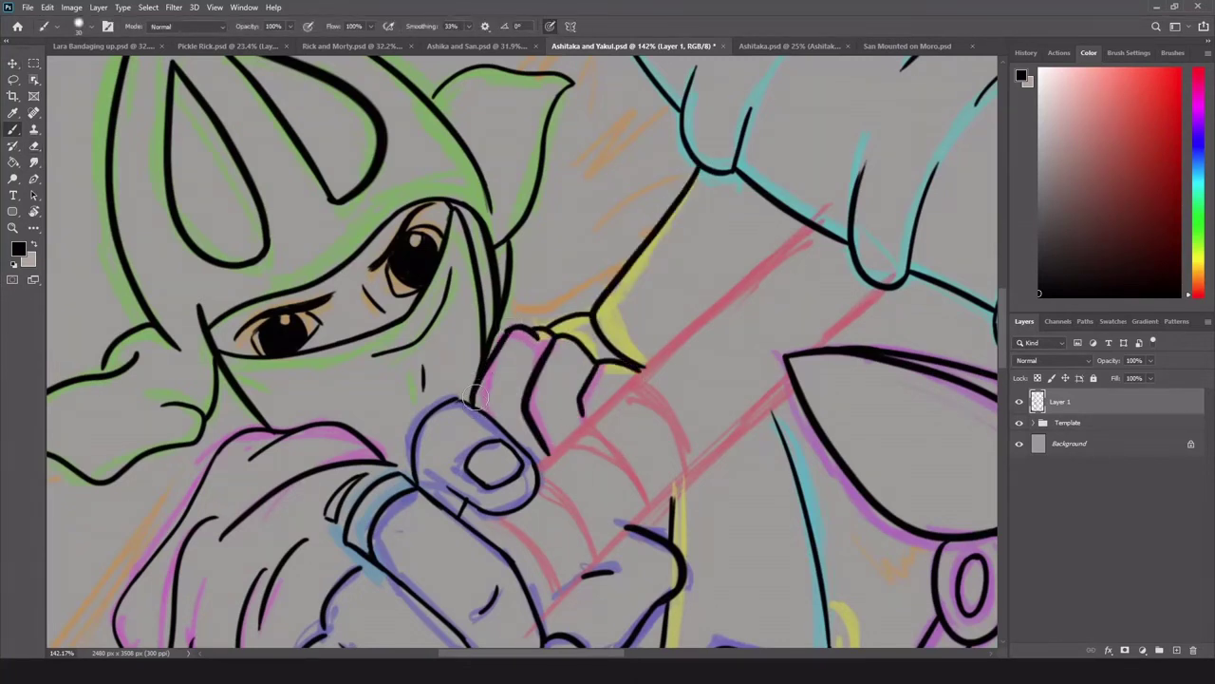
# Ink the two long straight edges of the red shaft from below the fist down to the canvas edge.
pyautogui.scroll(-5, 553, 341)
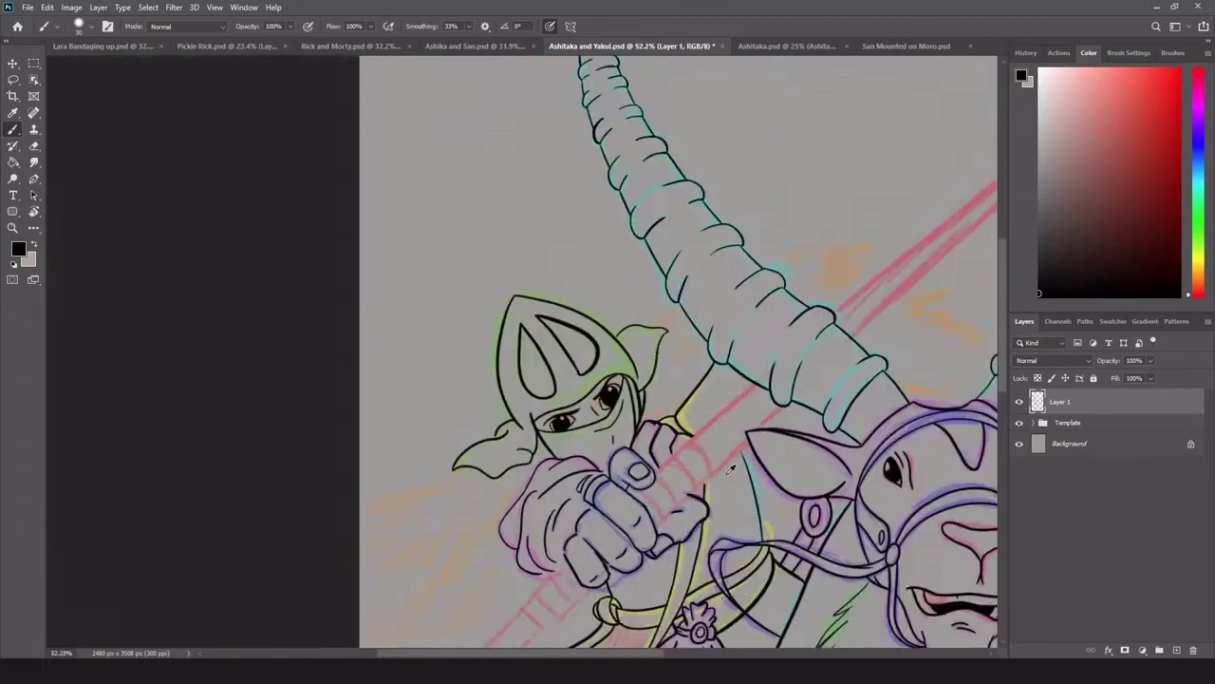
pyautogui.scroll(4, 650, 314)
pyautogui.scroll(-4, 577, 194)
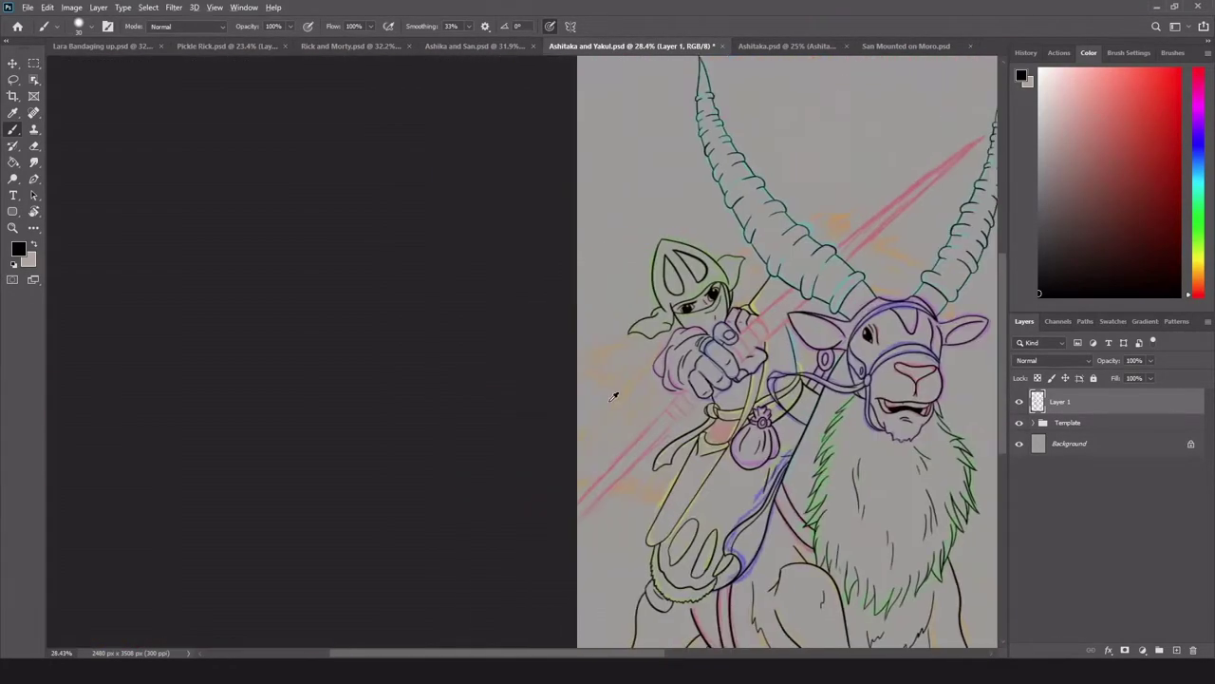
pyautogui.scroll(4, 822, 236)
pyautogui.hotkey('ctrl', 'z')
pyautogui.moveTo(799, 188); pyautogui.dragTo(488, 516)
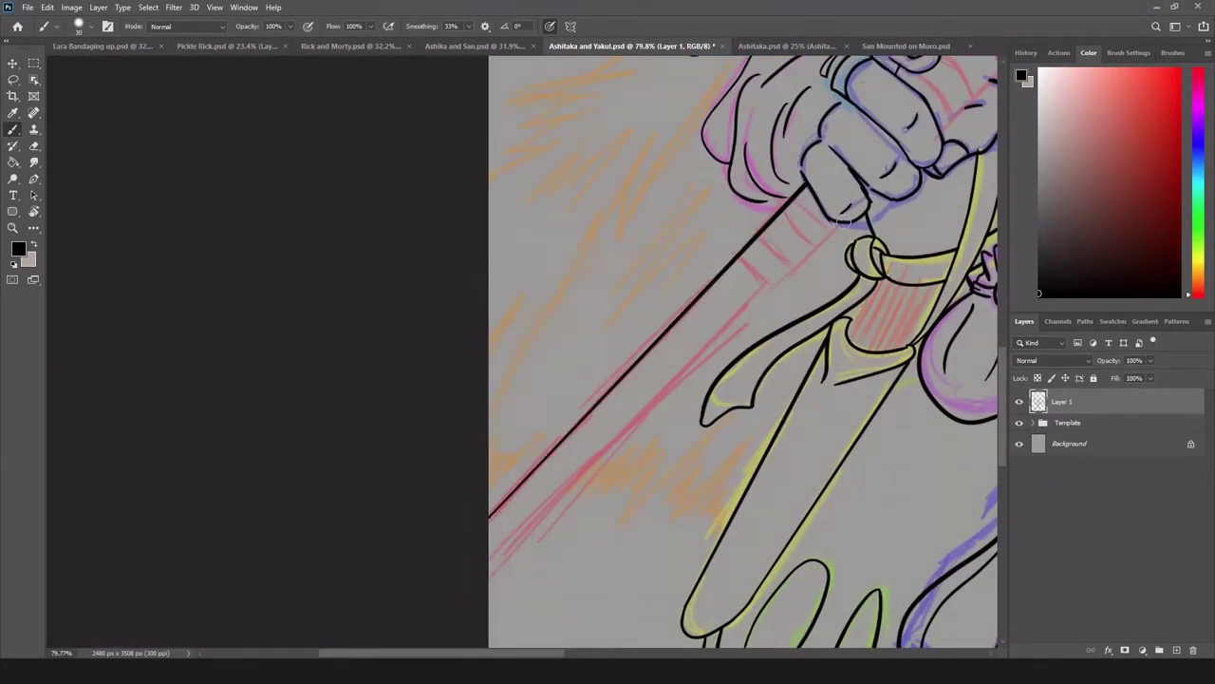
pyautogui.moveTo(489, 558); pyautogui.dragTo(839, 224)
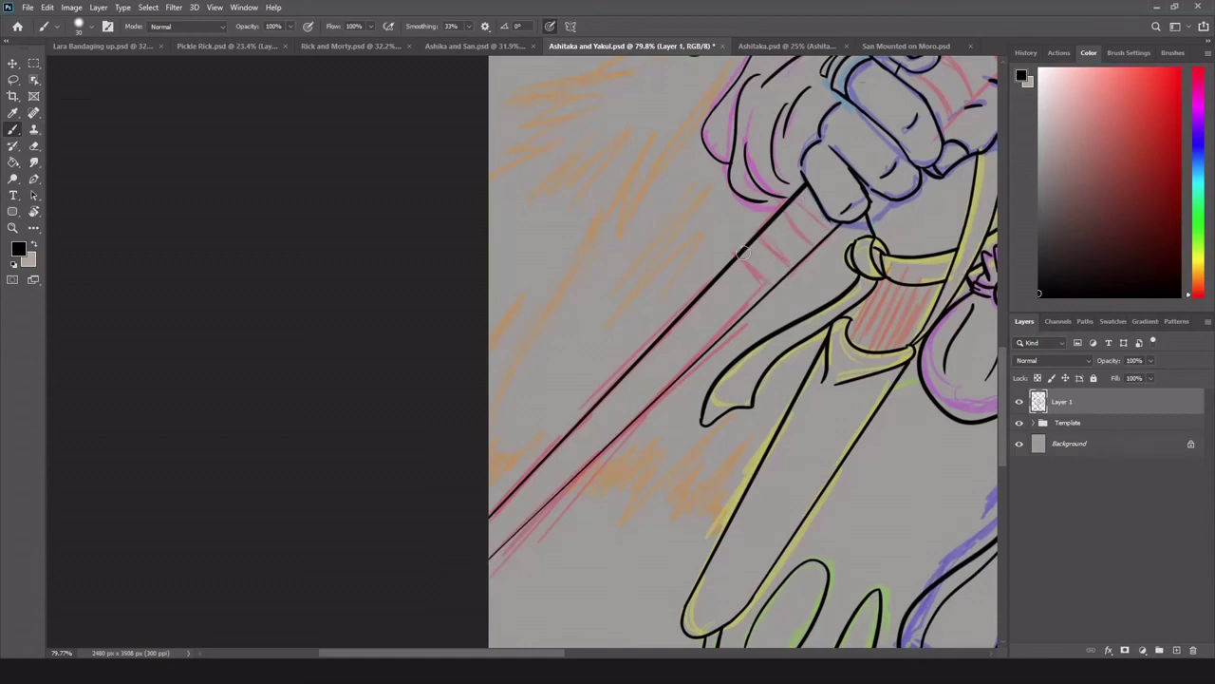
# Ink three curved wrap bands across the red shaft just below the fist.
pyautogui.scroll(5, 743, 248)
pyautogui.moveTo(611, 190); pyautogui.dragTo(707, 271)
pyautogui.moveTo(674, 114); pyautogui.dragTo(771, 204)
pyautogui.scroll(1, 738, 206)
pyautogui.moveTo(539, 318); pyautogui.dragTo(617, 403)
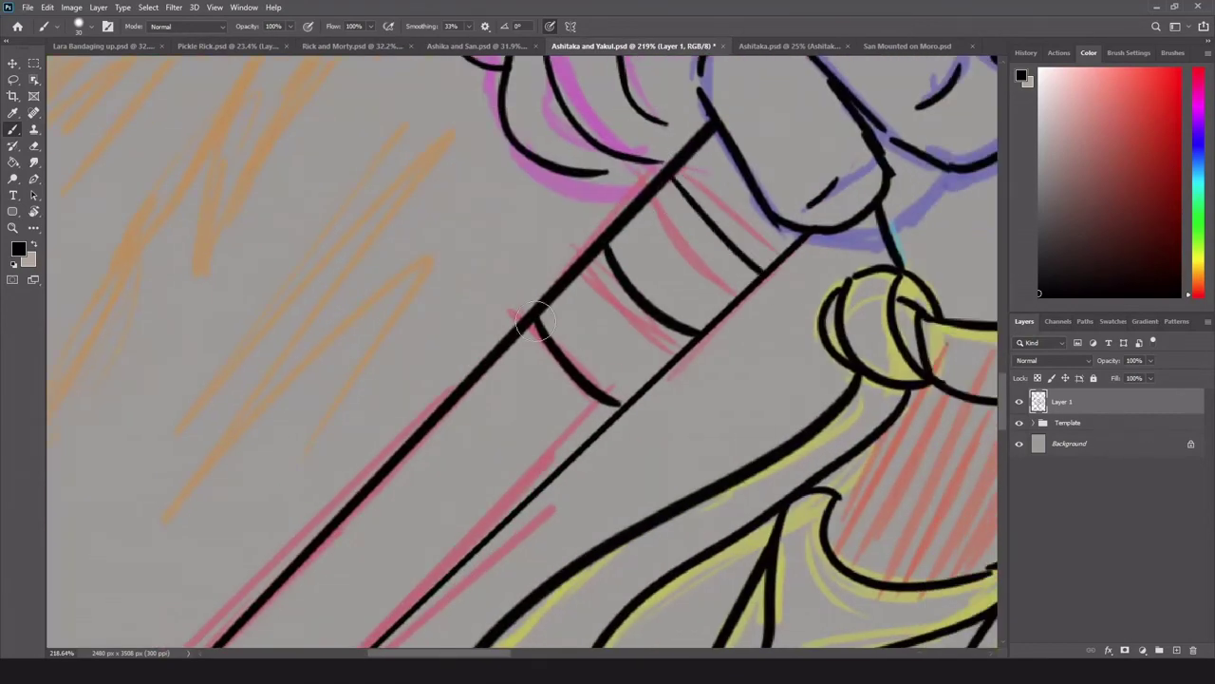
# Ink the straight shaft edges above the fist and the curved wrap bands crossing the grip.
pyautogui.scroll(2, 664, 370)
pyautogui.hscroll(2, 749, 327)
pyautogui.moveTo(683, 278); pyautogui.dragTo(494, 386)
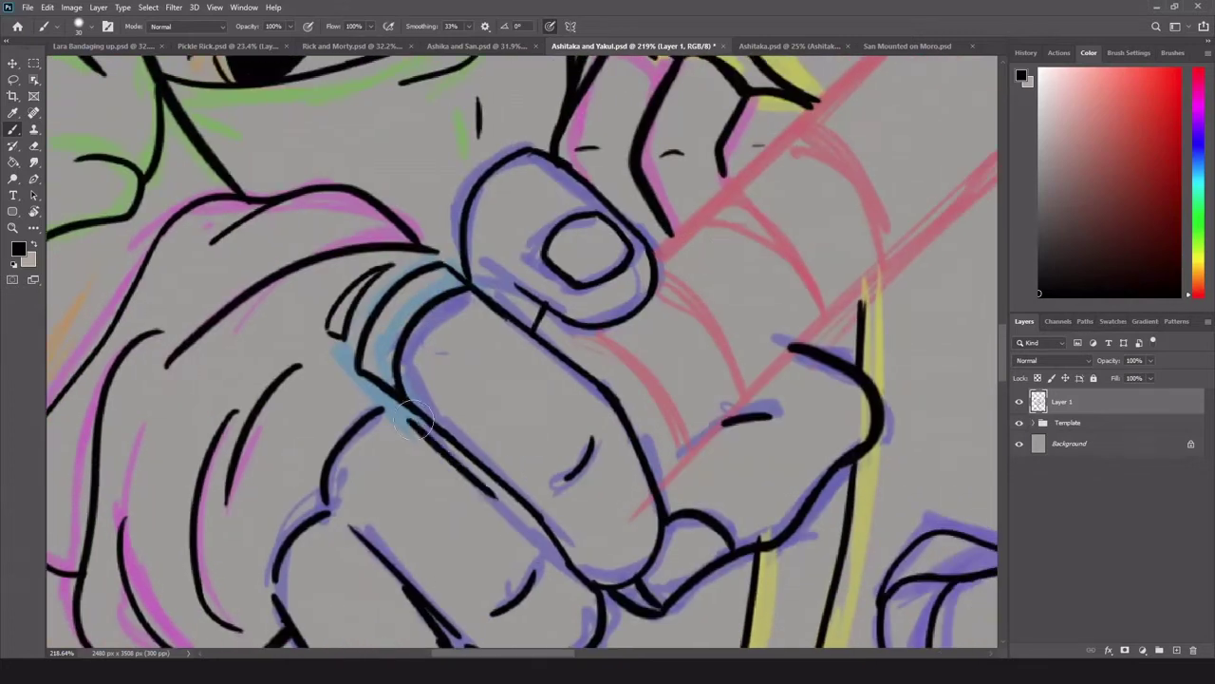
pyautogui.moveTo(695, 468); pyautogui.dragTo(513, 596)
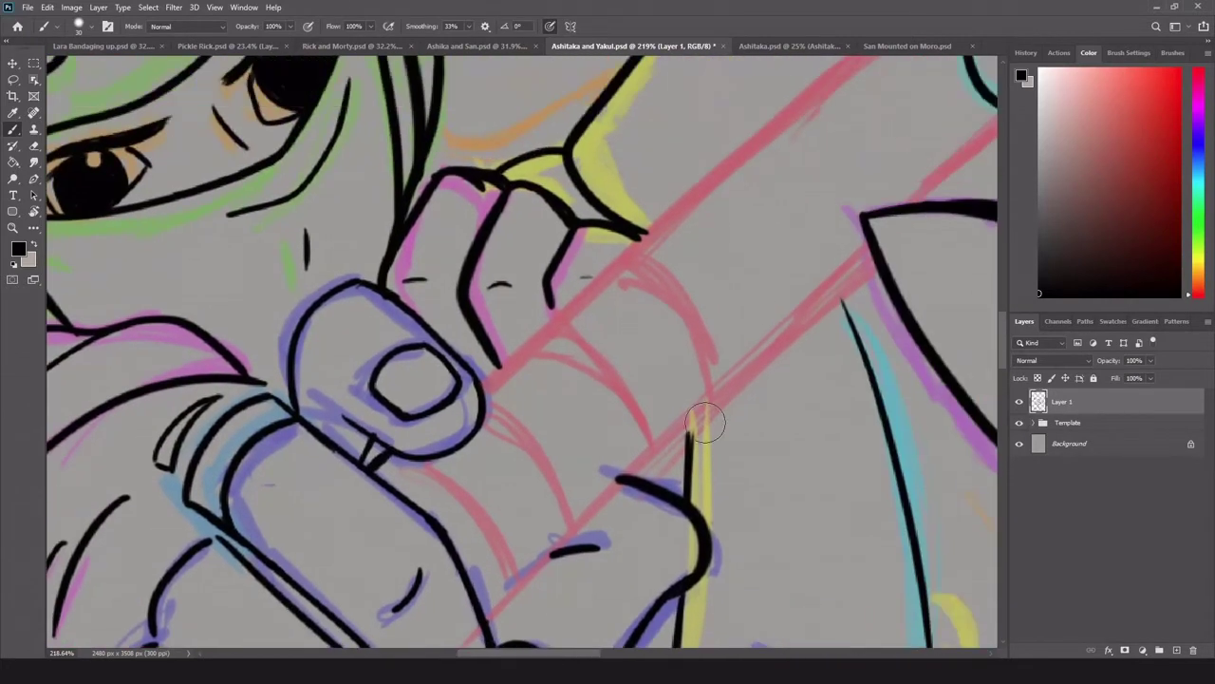
pyautogui.moveTo(699, 420); pyautogui.dragTo(659, 506)
pyautogui.moveTo(467, 432); pyautogui.dragTo(596, 535)
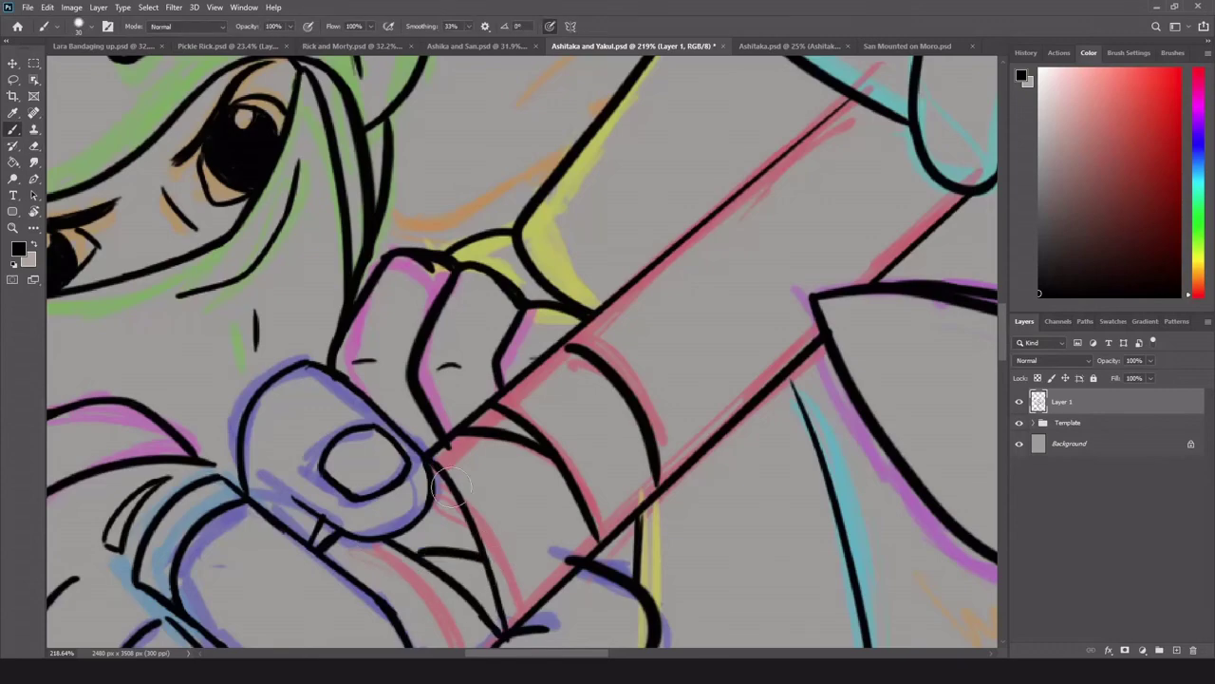
pyautogui.moveTo(375, 545); pyautogui.dragTo(424, 390)
# Ink the upper end of the red shaft as two straight edges running from behind the horn to a sharp point.
pyautogui.scroll(-5, 426, 389)
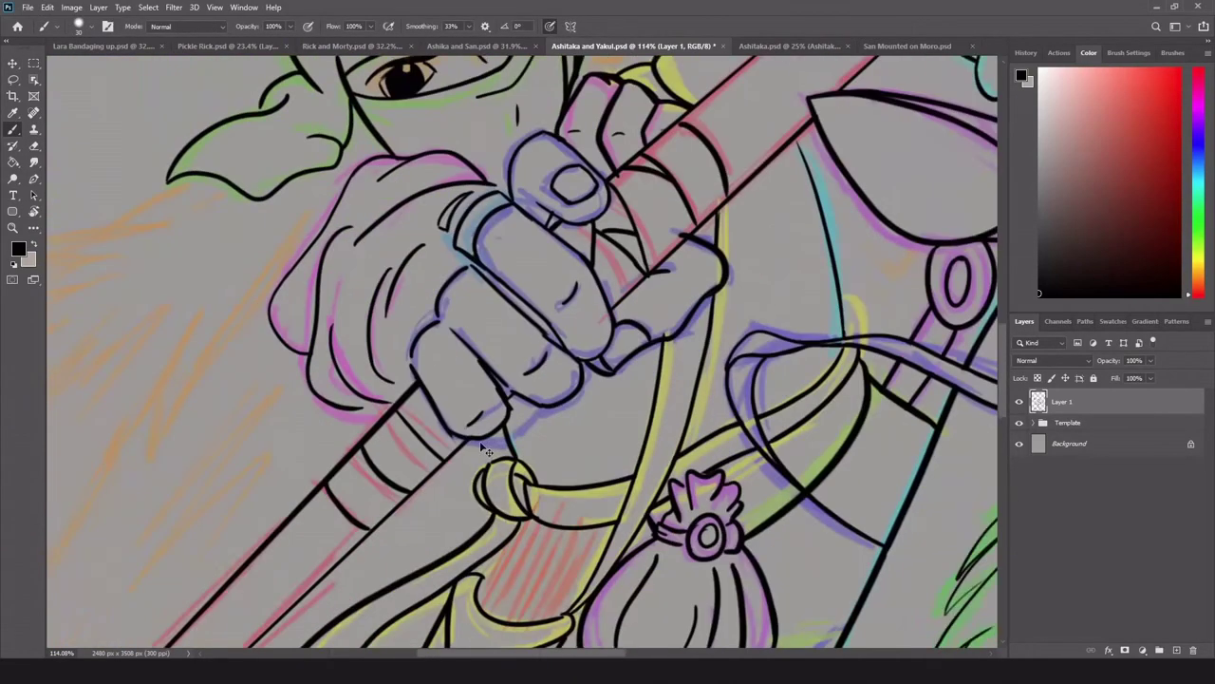
pyautogui.scroll(4, 467, 461)
pyautogui.scroll(-5, 429, 486)
pyautogui.scroll(3, 442, 500)
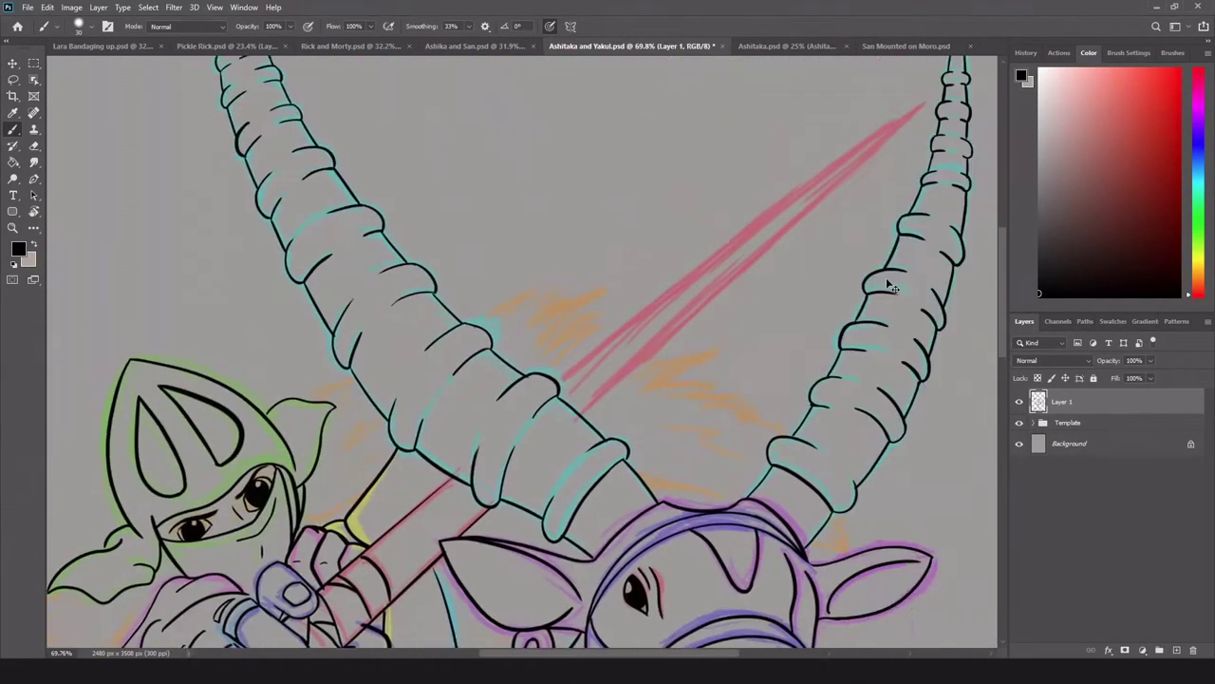
pyautogui.scroll(-4, 711, 222)
pyautogui.scroll(5, 862, 280)
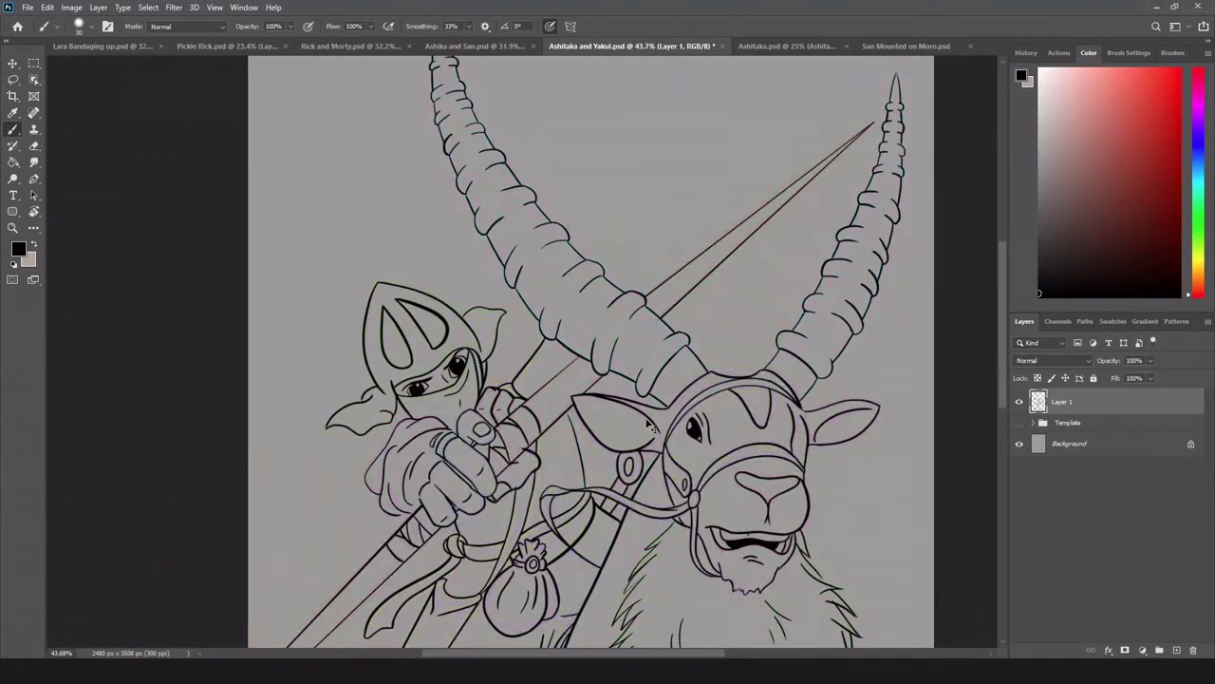
pyautogui.scroll(-3, 664, 285)
pyautogui.click(902, 133)
pyautogui.keyDown('shift'); pyautogui.click(596, 362); pyautogui.keyUp('shift')
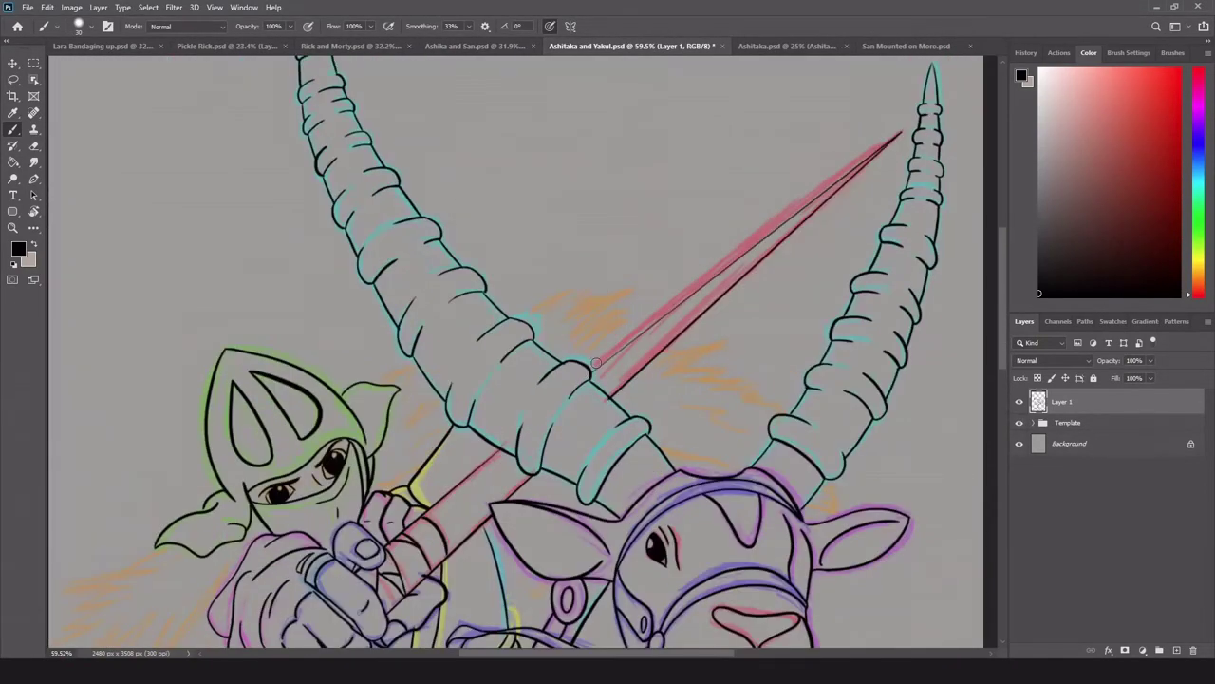
# Ink the orange fur strokes between the hood and the horn and the zigzag tufts above the horn.
pyautogui.scroll(-3, 696, 368)
pyautogui.scroll(4, 613, 291)
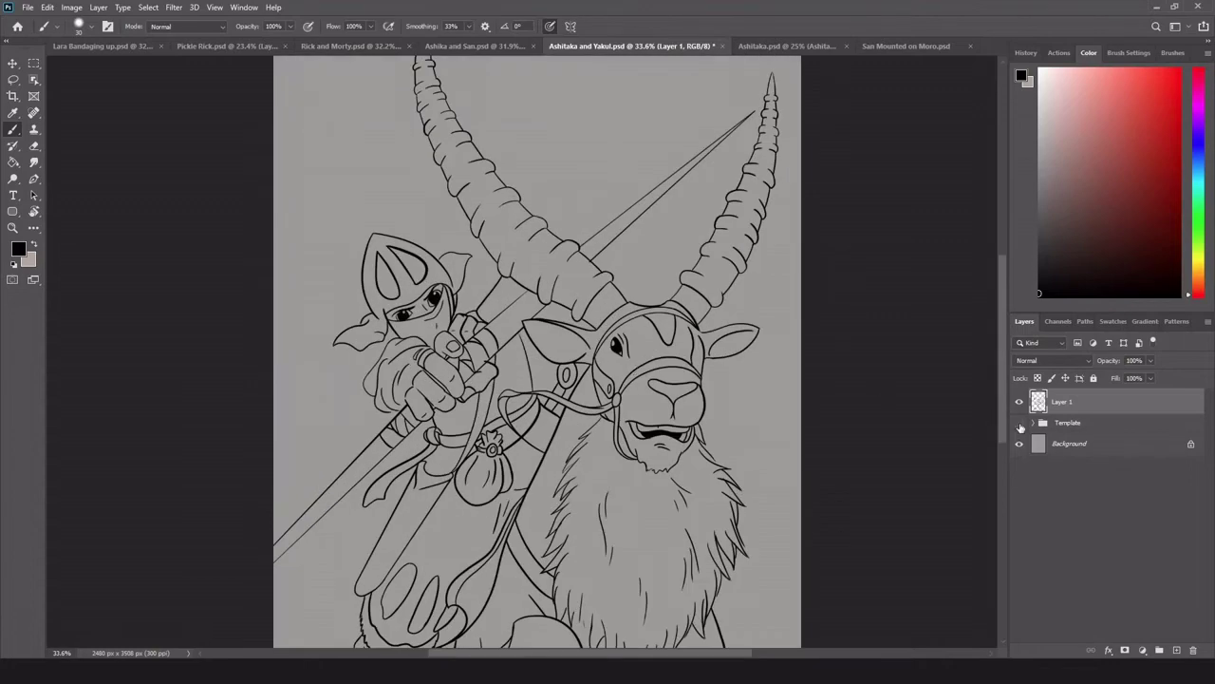
pyautogui.press('e')
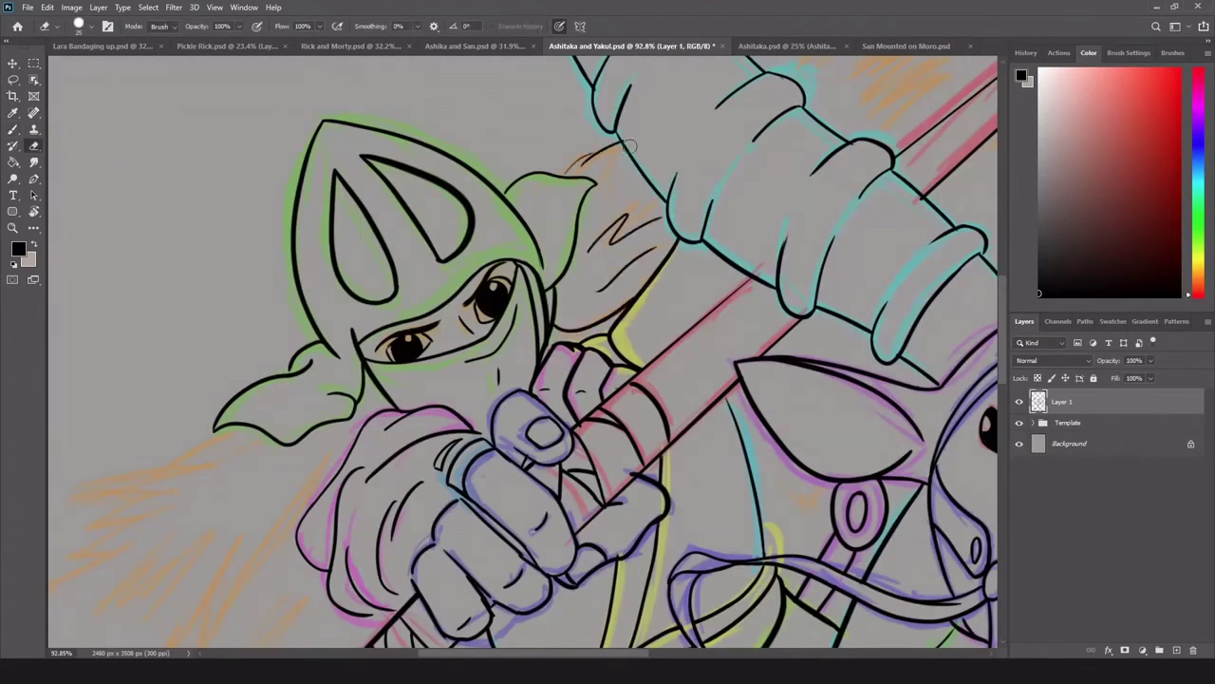
pyautogui.scroll(3, 551, 263)
pyautogui.press('b')
pyautogui.moveTo(447, 231); pyautogui.dragTo(556, 184)
pyautogui.moveTo(418, 266); pyautogui.dragTo(664, 199)
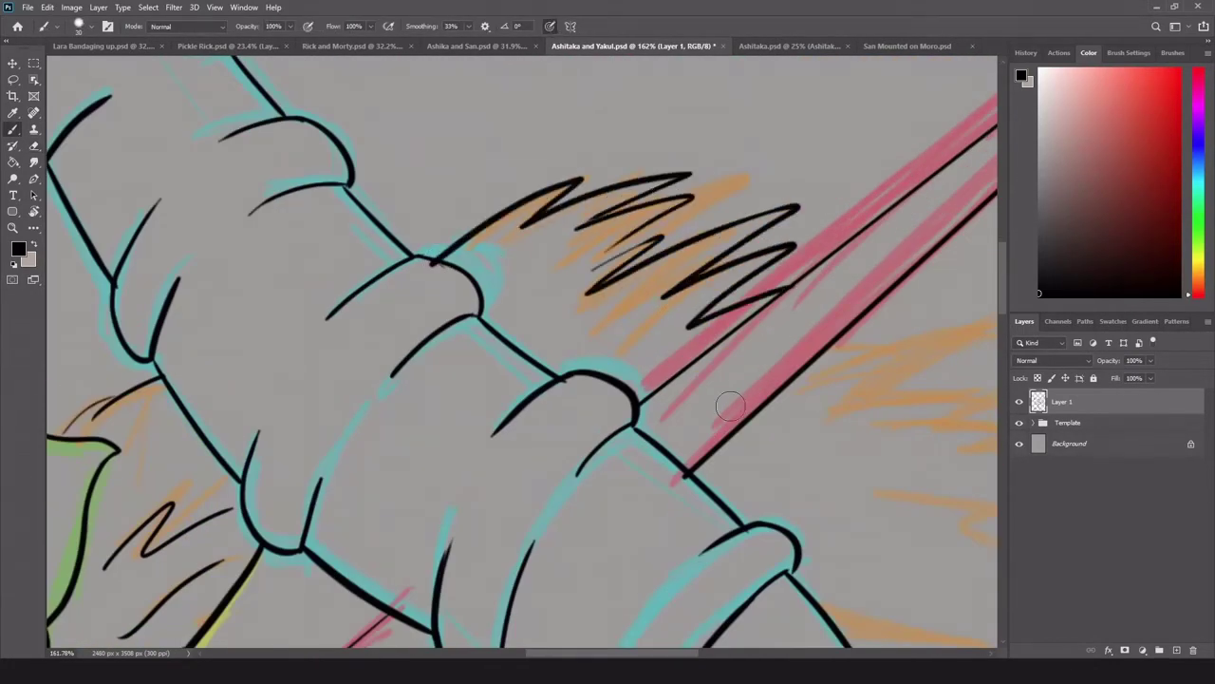
# Ink the jagged orange fur between the red shaft and Yakul's other horn.
pyautogui.scroll(-5, 661, 382)
pyautogui.scroll(5, 662, 382)
pyautogui.moveTo(427, 446)
pyautogui.mouseDown()
pyautogui.moveTo(665, 404)
pyautogui.moveTo(627, 508)
pyautogui.moveTo(476, 301)
pyautogui.mouseUp()
pyautogui.moveTo(616, 458); pyautogui.dragTo(748, 517)
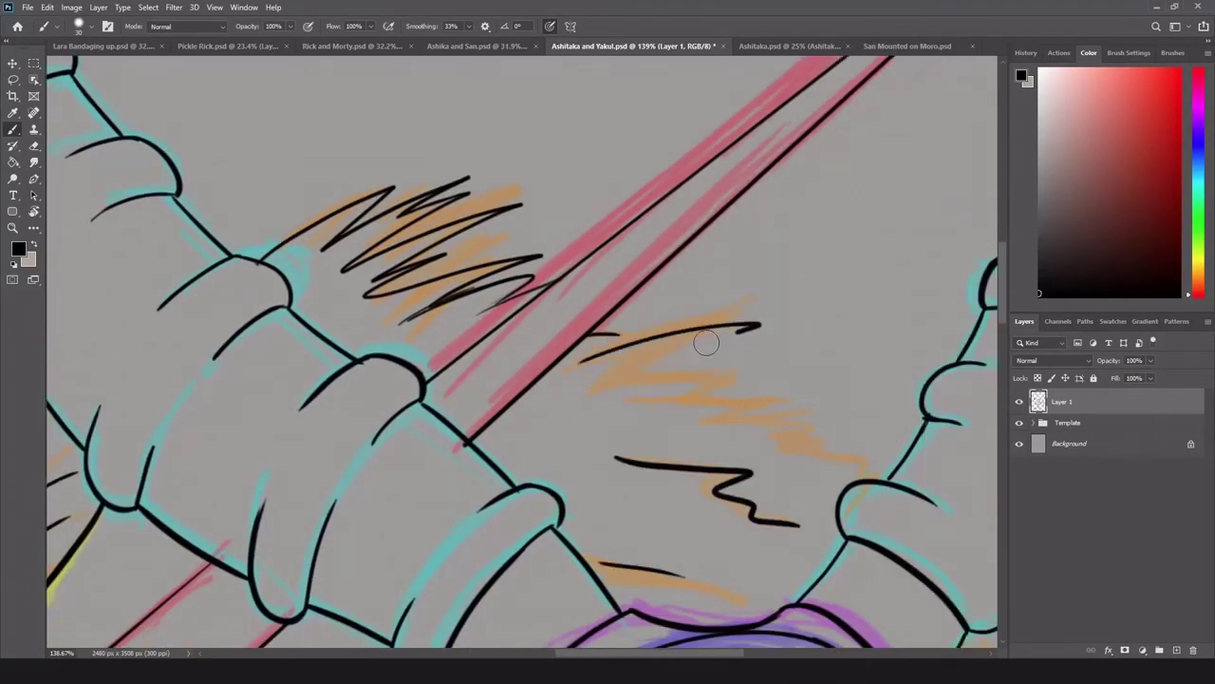
pyautogui.moveTo(588, 375); pyautogui.dragTo(878, 479)
# Ink the fur line between the horn bases and the hatched tuft between the horn and the far ear.
pyautogui.scroll(-5, 854, 475)
pyautogui.scroll(6, 188, 247)
pyautogui.moveTo(188, 247); pyautogui.dragTo(189, 266)
pyautogui.moveTo(568, 375); pyautogui.dragTo(704, 400)
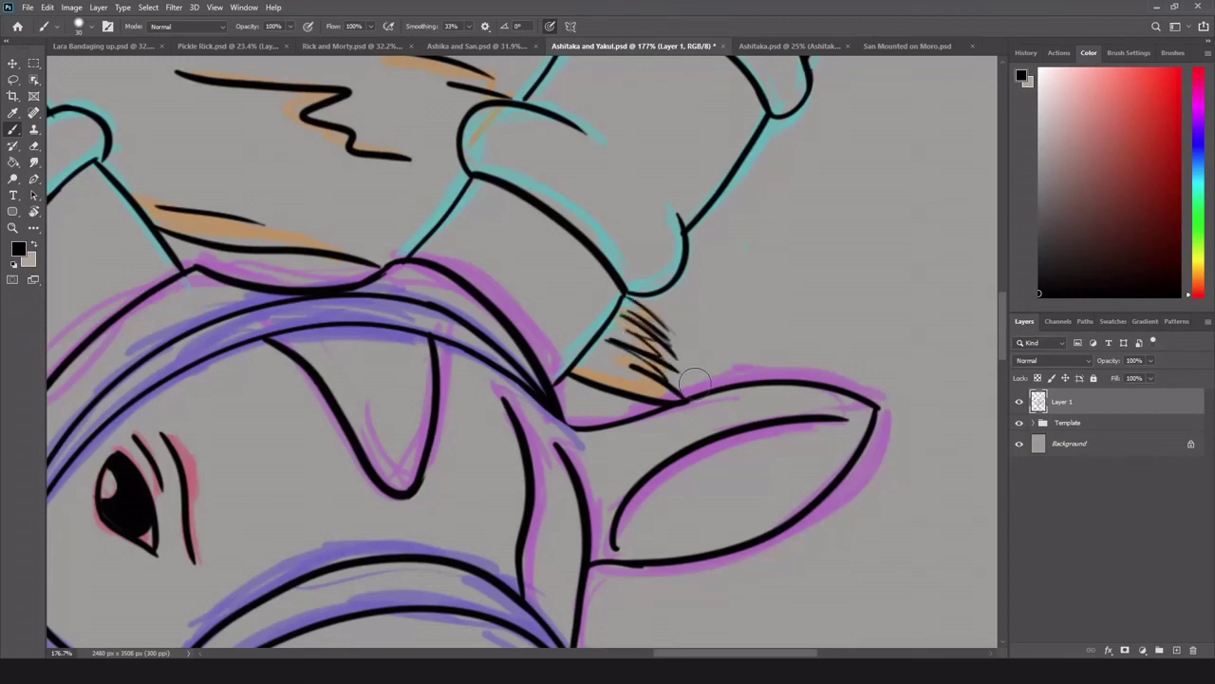
# Ink the fur strokes under Yakul's near ear and the jagged fur cloak behind Ashitaka's fist and below the red shaft.
pyautogui.scroll(-5, 694, 383)
pyautogui.scroll(4, 747, 239)
pyautogui.scroll(-4, 778, 356)
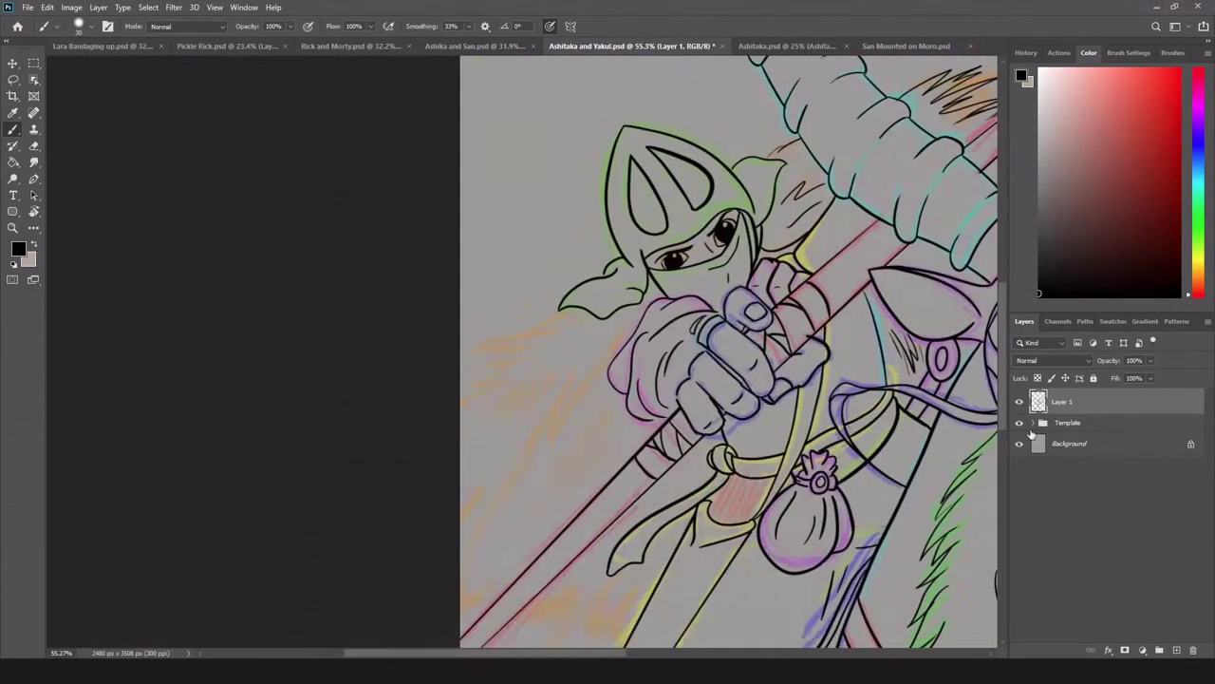
pyautogui.scroll(3, 497, 172)
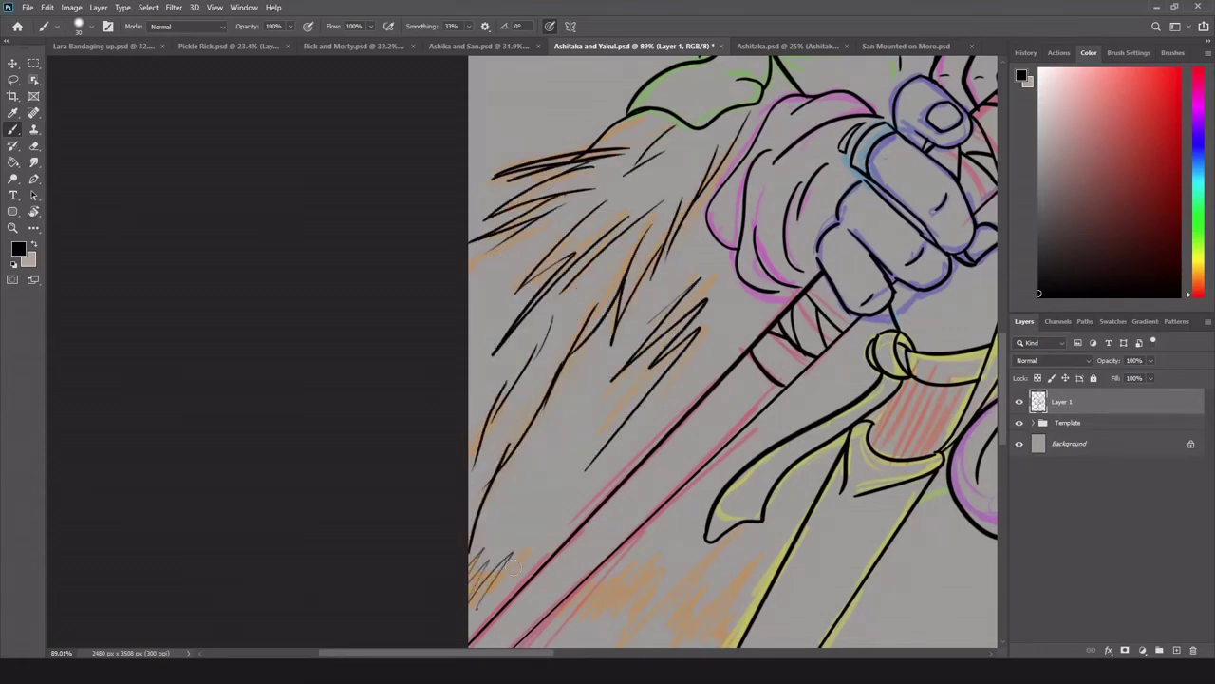
pyautogui.scroll(2, 533, 589)
pyautogui.moveTo(461, 438); pyautogui.dragTo(714, 355)
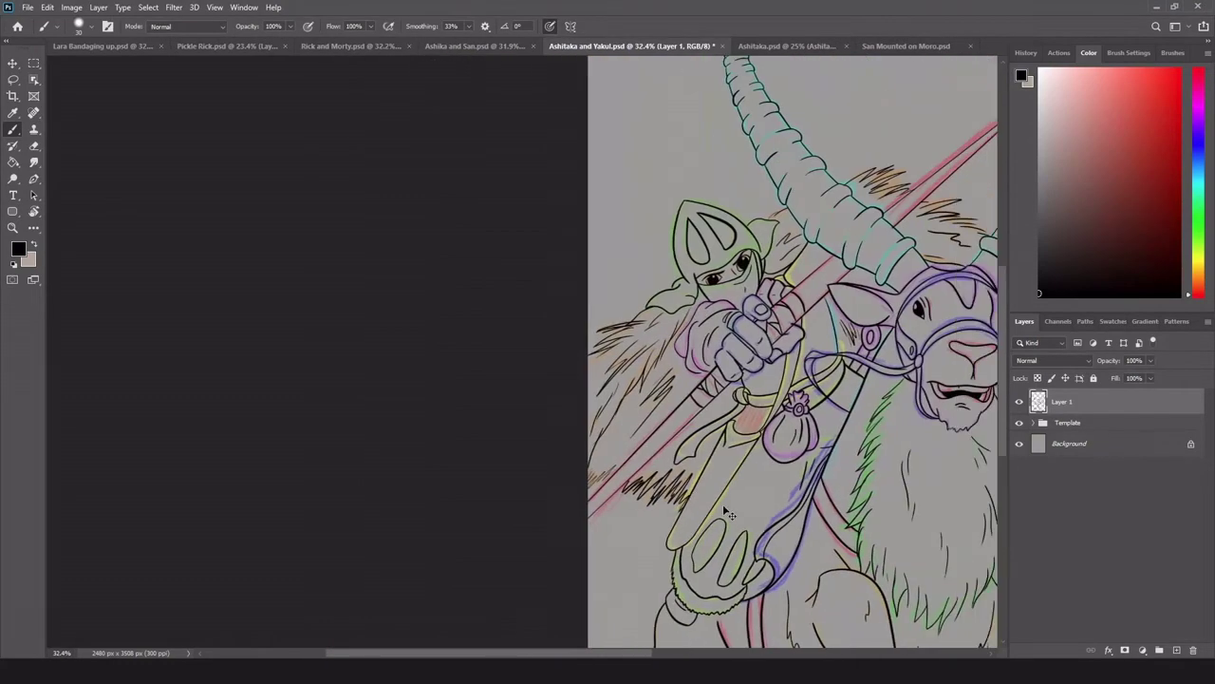
# Hide the Template group and examine the complete line art on its own.
pyautogui.scroll(-3, 568, 630)
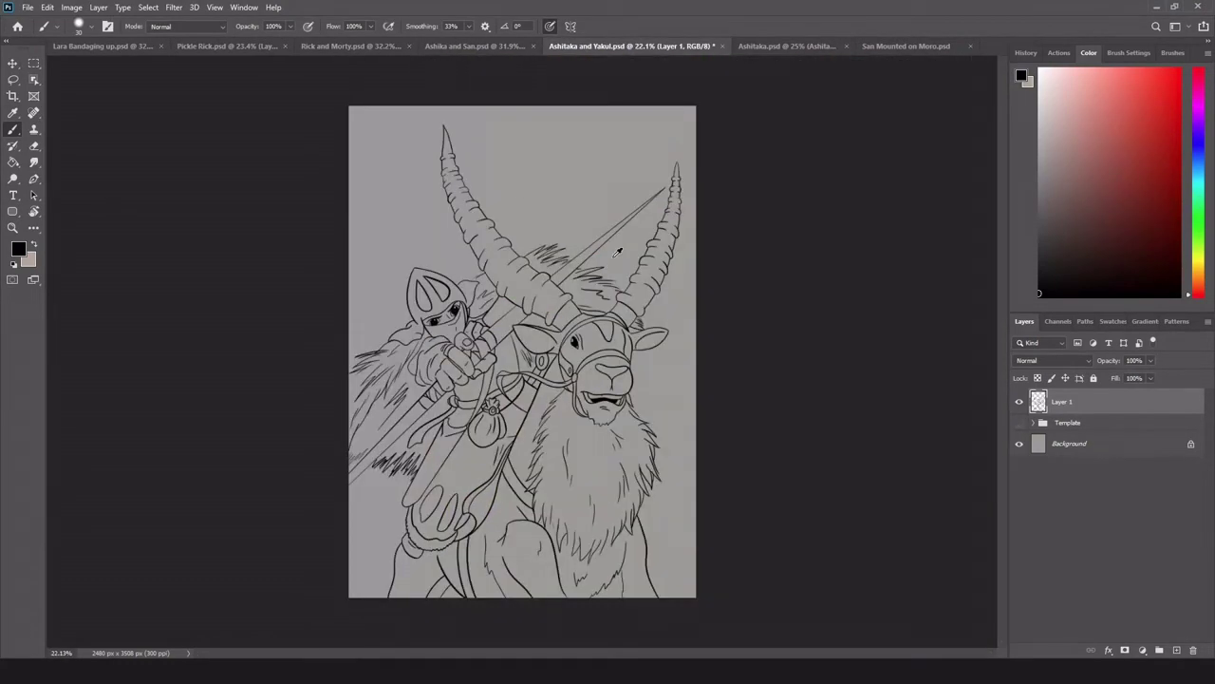
pyautogui.scroll(3, 567, 631)
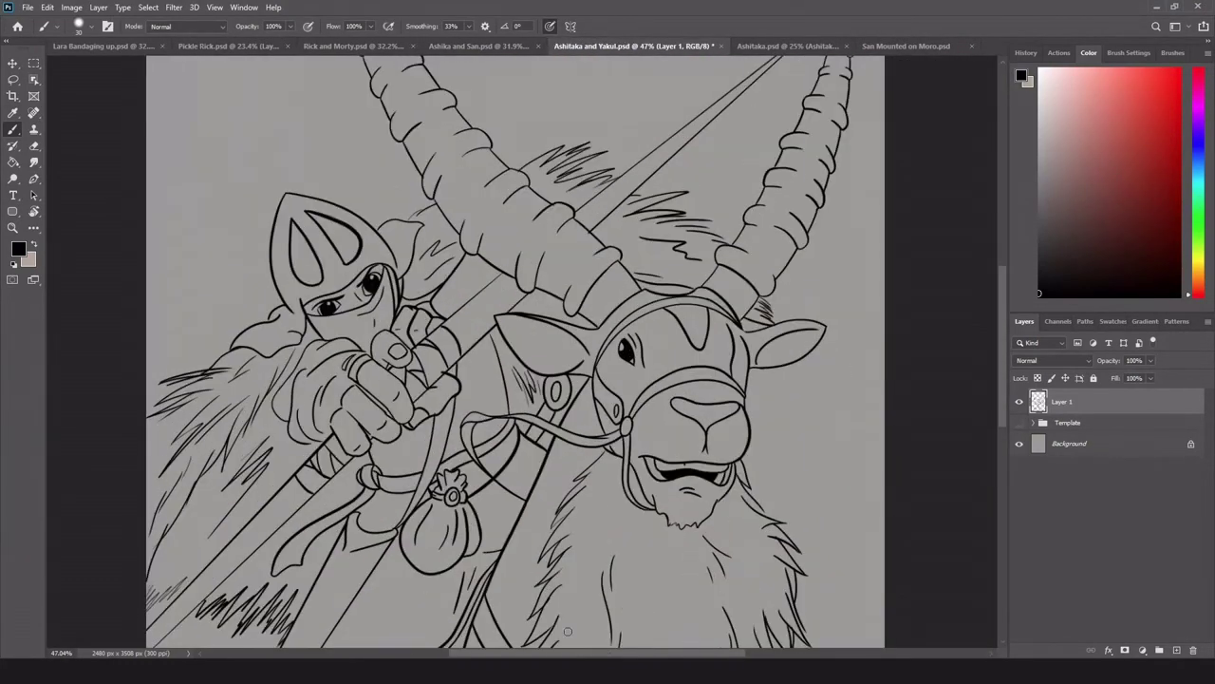
pyautogui.moveTo(568, 631); pyautogui.dragTo(640, 579)
pyautogui.scroll(-3, 634, 428)
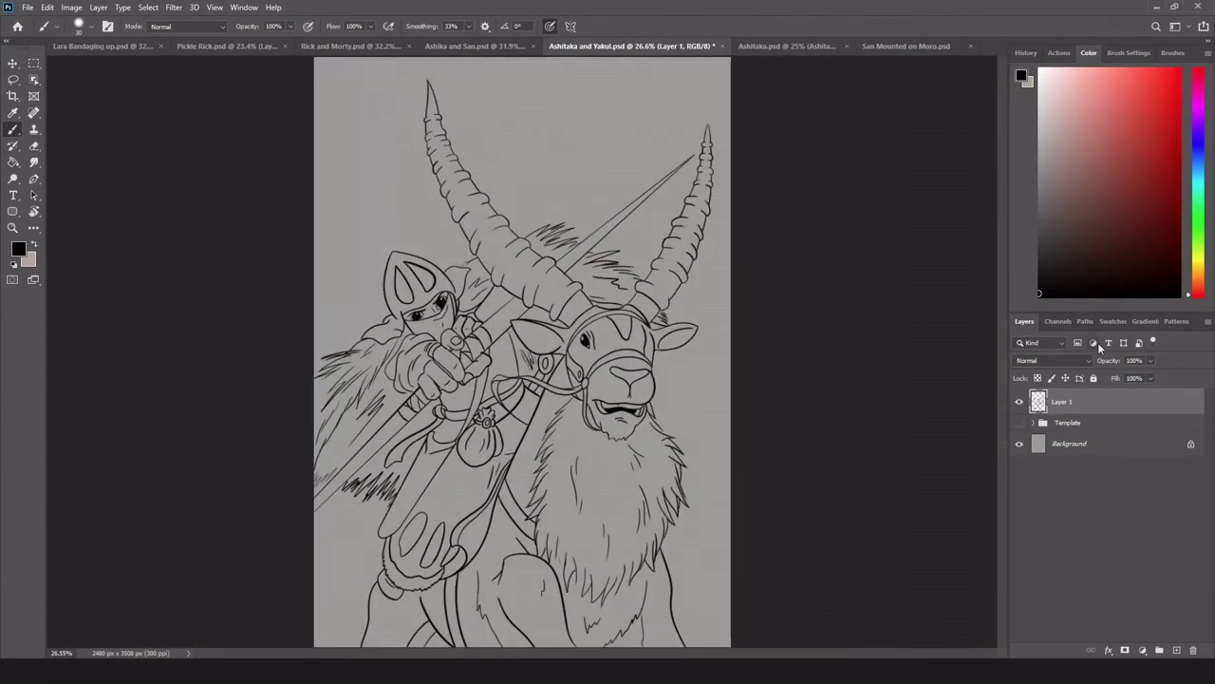